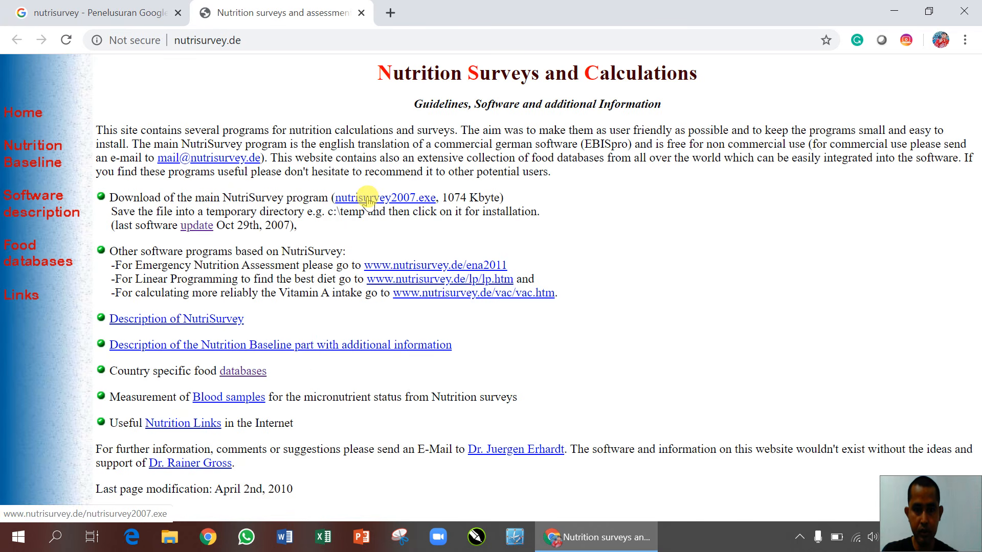
- Download the main NutriSurvey program nutrisurvey2007.exe, keeping the option to resume or show an existing complete file, and dismiss the completion notice
{"action": "left_click", "coordinate": [368, 199]}
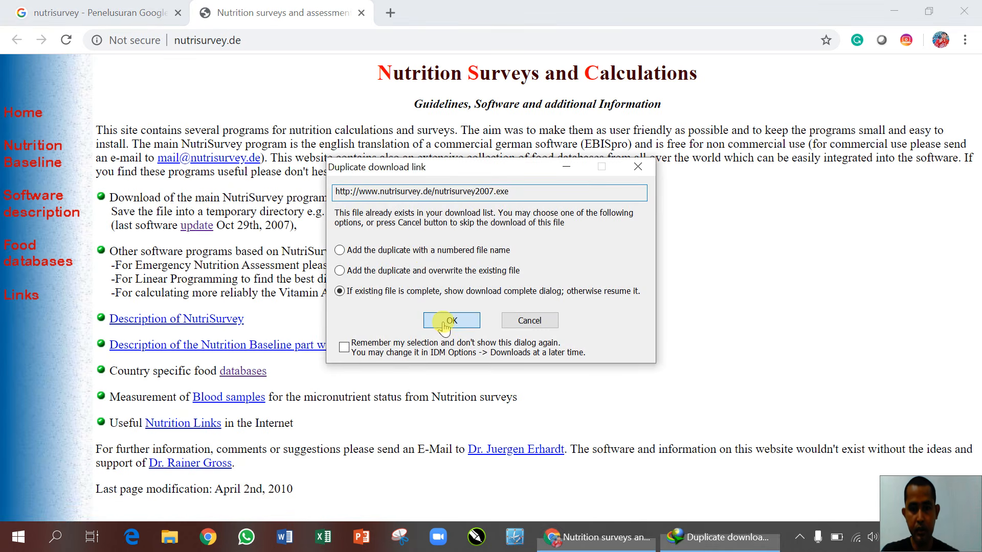
{"action": "left_click", "coordinate": [444, 321]}
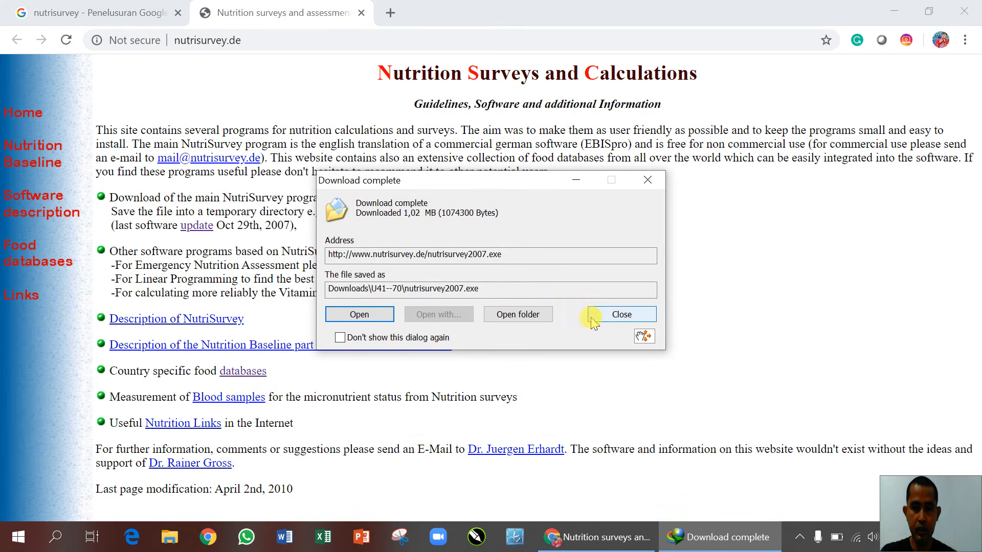
{"action": "left_click", "coordinate": [603, 315]}
- Download the Indonesian food database indones.zip from the country-specific databases page, decline the browser integration help, and close the browser
{"action": "left_click", "coordinate": [23, 253]}
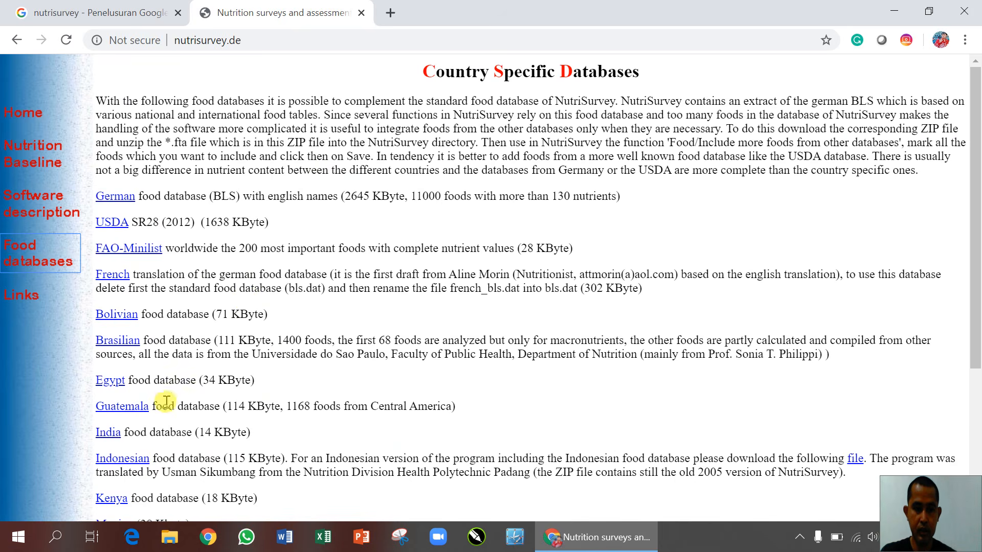
{"action": "scroll", "coordinate": [248, 391], "scroll_direction": "down", "scroll_amount": 3}
{"action": "left_click", "coordinate": [136, 384]}
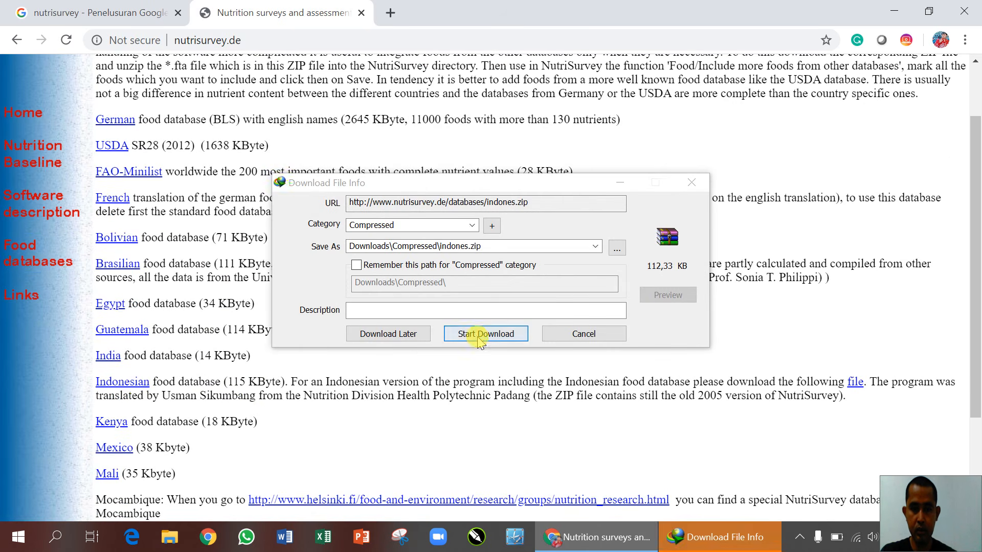
{"action": "left_click", "coordinate": [476, 337]}
{"action": "left_click", "coordinate": [641, 315]}
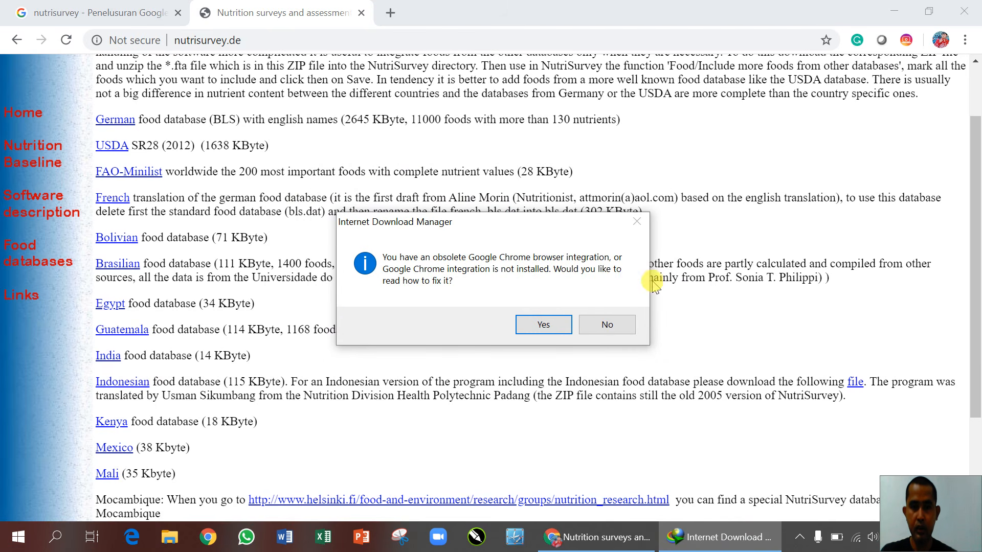
{"action": "left_click", "coordinate": [609, 327]}
{"action": "left_click", "coordinate": [963, 11]}
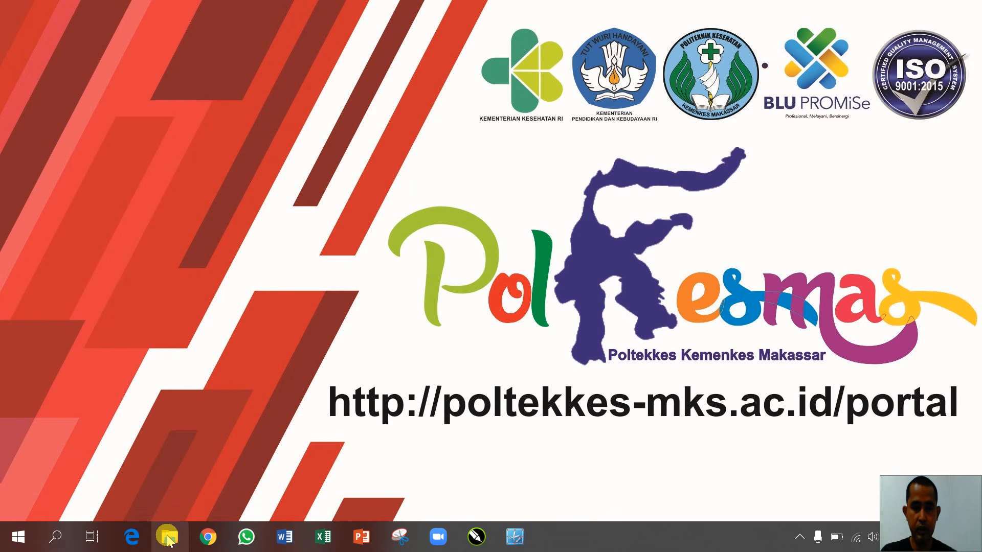
- Launch the nutrisurvey2007 installer from the U41--70 folder in Downloads
{"action": "key", "text": "super+e"}
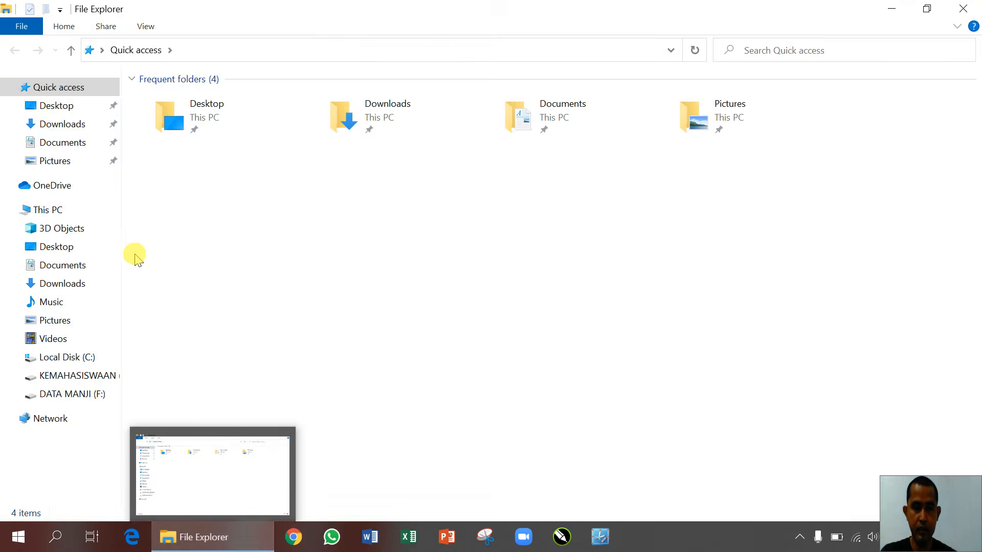
{"action": "left_click", "coordinate": [63, 125]}
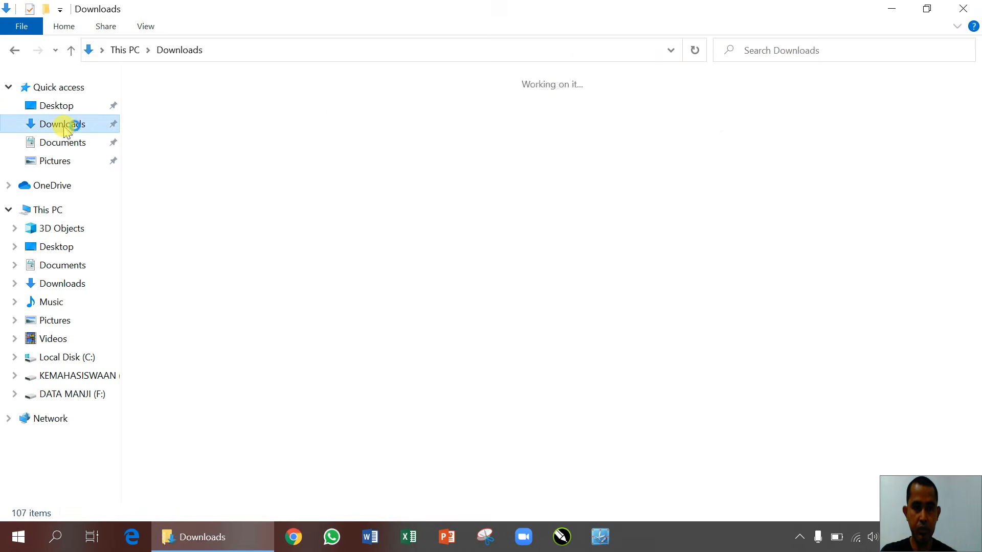
{"action": "left_click", "coordinate": [230, 115]}
{"action": "double_click", "coordinate": [230, 115]}
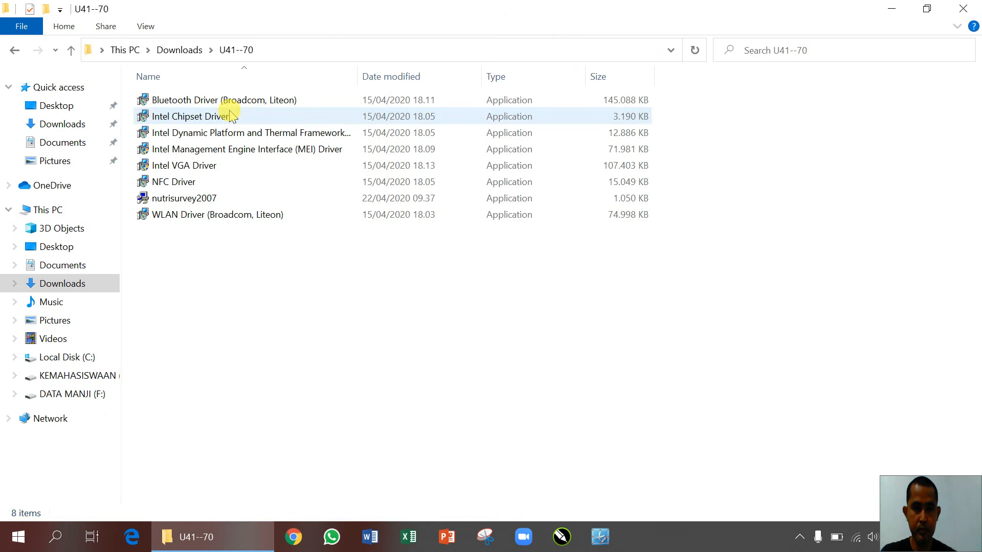
{"action": "left_click", "coordinate": [201, 197]}
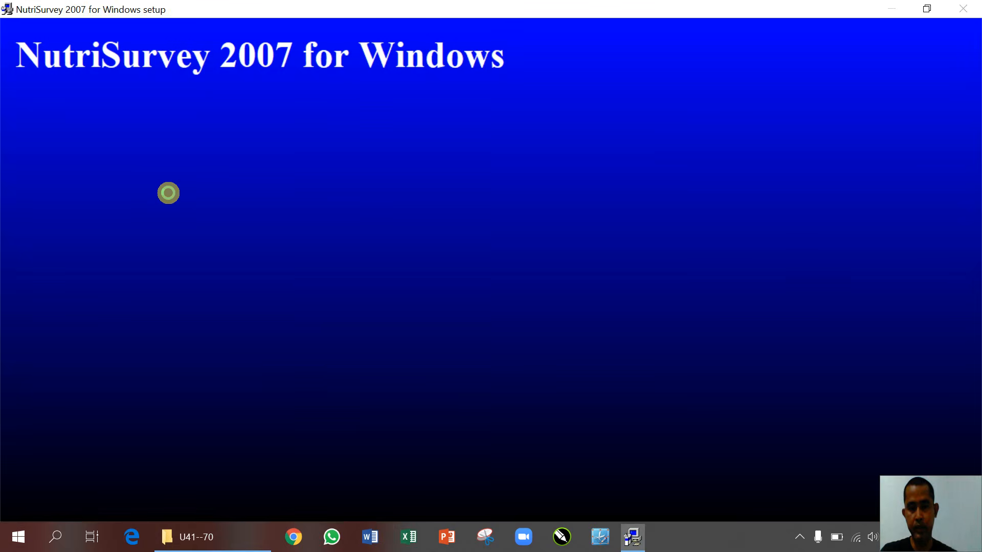
- Install NutriSurvey 2007 into C:\nutrisurvey2007 and finish the setup
{"action": "left_click", "coordinate": [569, 391]}
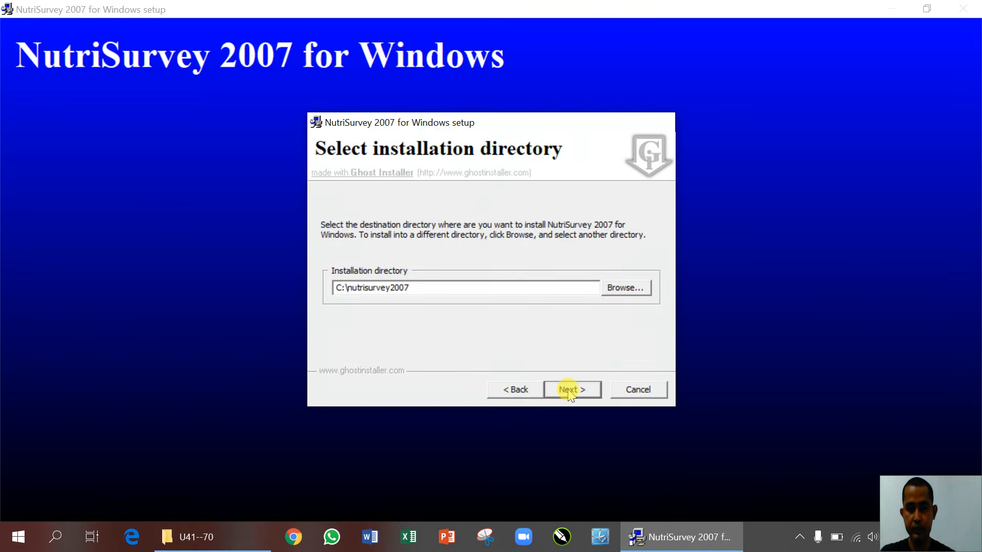
{"action": "left_click", "coordinate": [566, 390]}
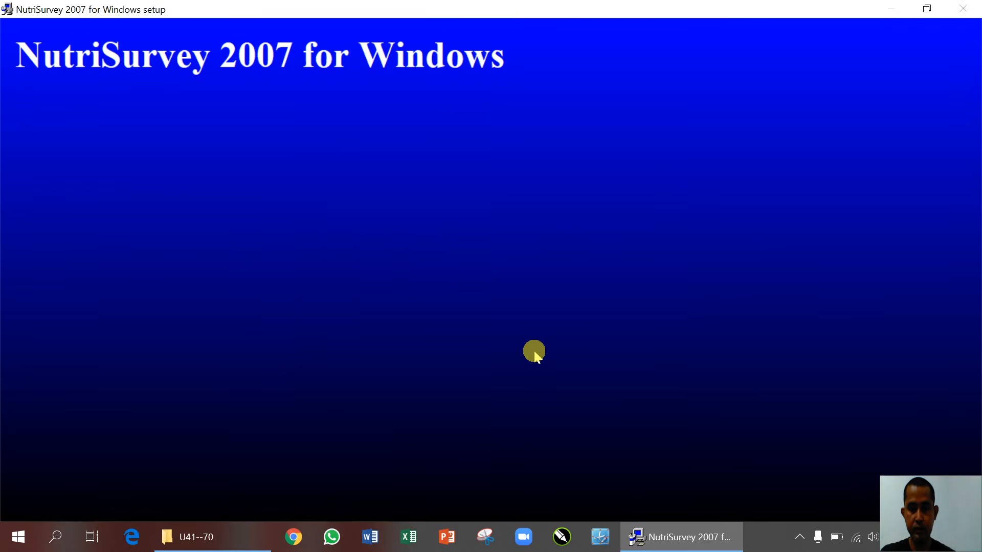
{"action": "left_click", "coordinate": [637, 390]}
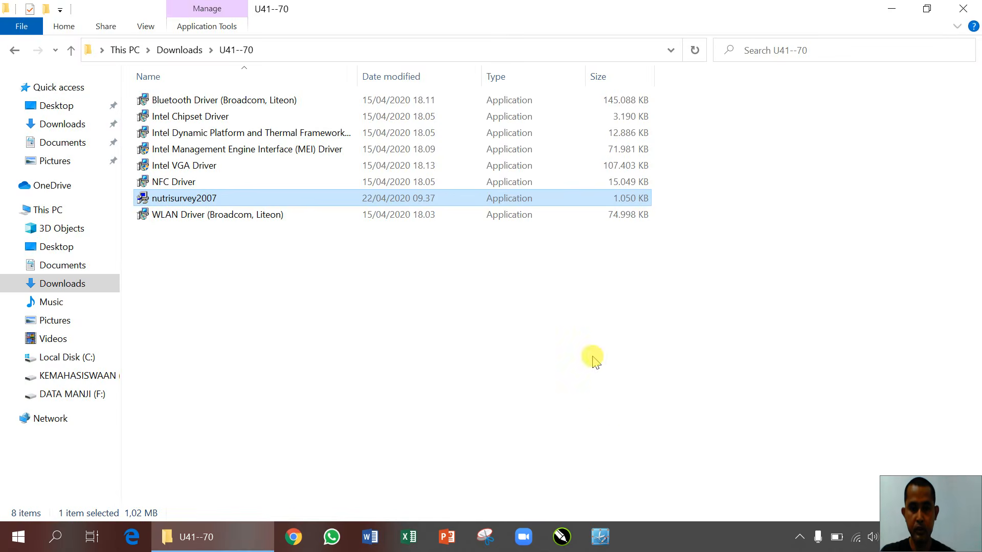
- Extract the indones archive in place inside the Compressed folder of Downloads
{"action": "left_click", "coordinate": [175, 50]}
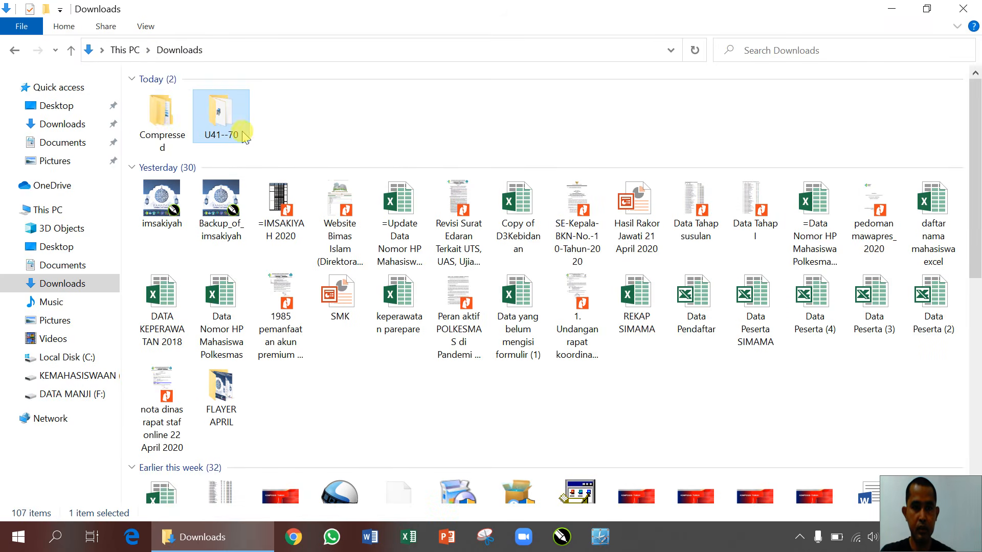
{"action": "double_click", "coordinate": [158, 121]}
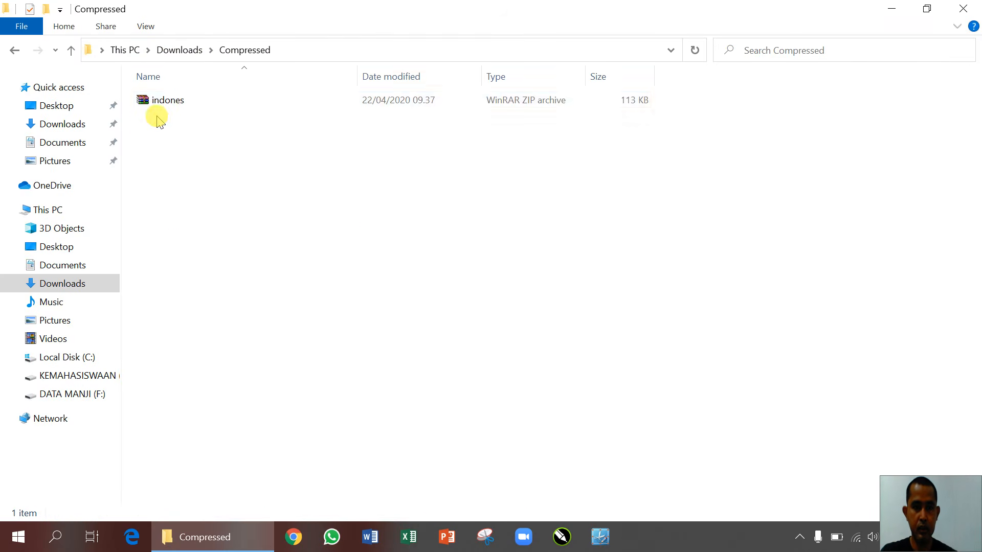
{"action": "left_click", "coordinate": [172, 101]}
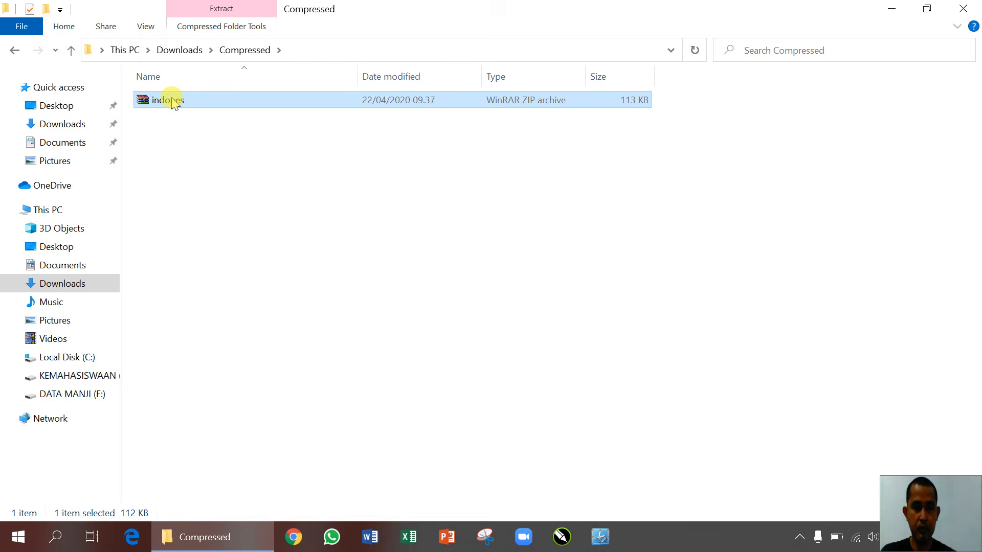
{"action": "right_click", "coordinate": [172, 100]}
{"action": "left_click", "coordinate": [248, 158]}
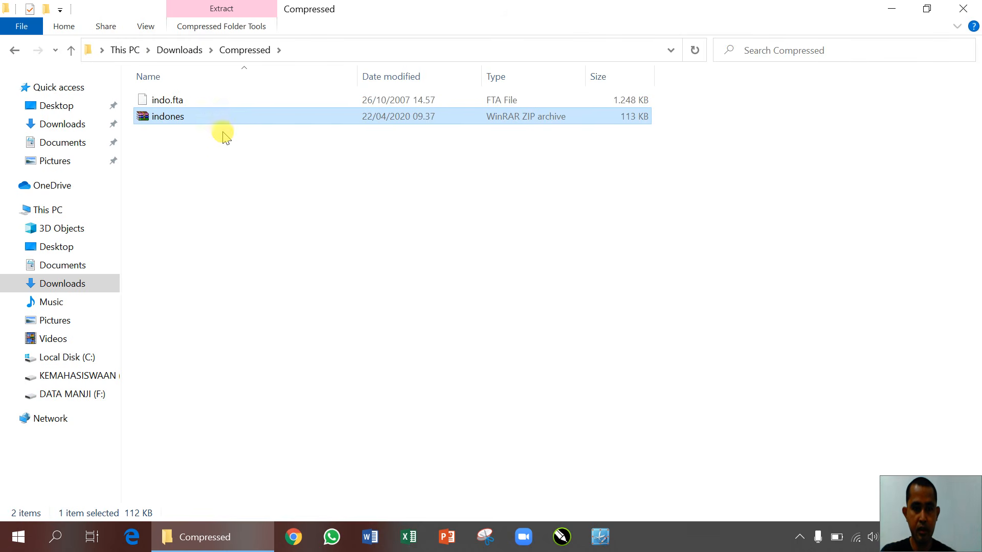
- Copy the extracted indo.fta file into the C:\nutrisurvey2007 folder
{"action": "left_click", "coordinate": [181, 100]}
{"action": "right_click", "coordinate": [182, 101]}
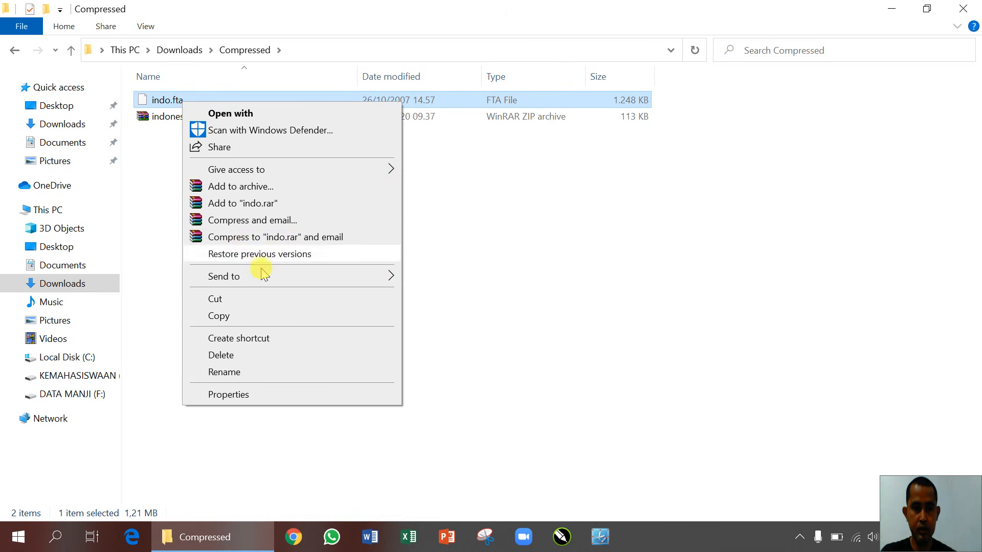
{"action": "left_click", "coordinate": [264, 315]}
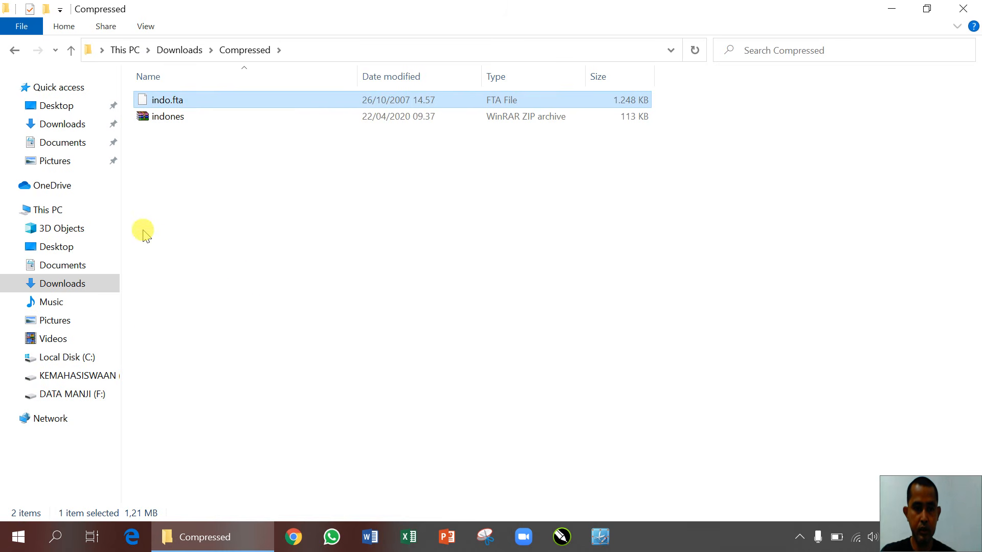
{"action": "left_click", "coordinate": [77, 358]}
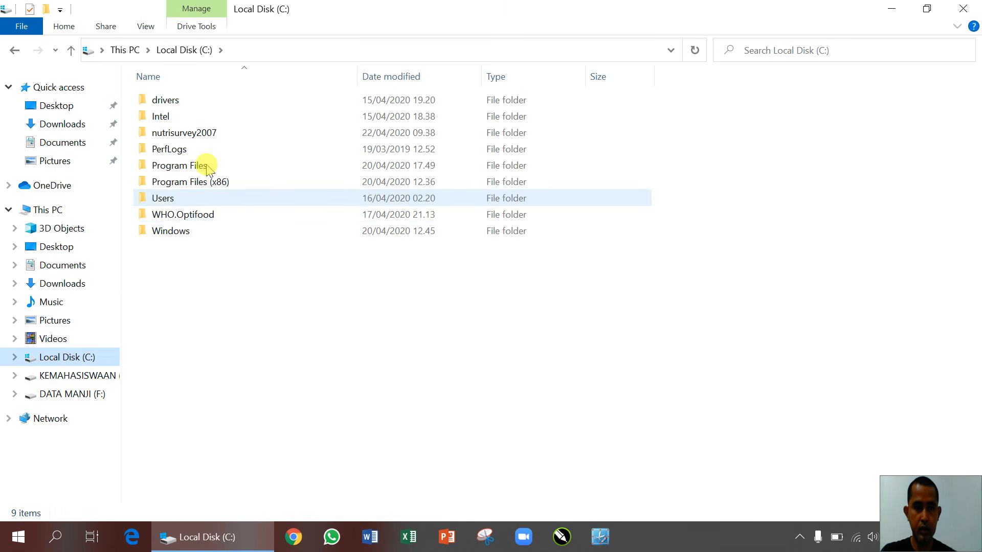
{"action": "double_click", "coordinate": [193, 134]}
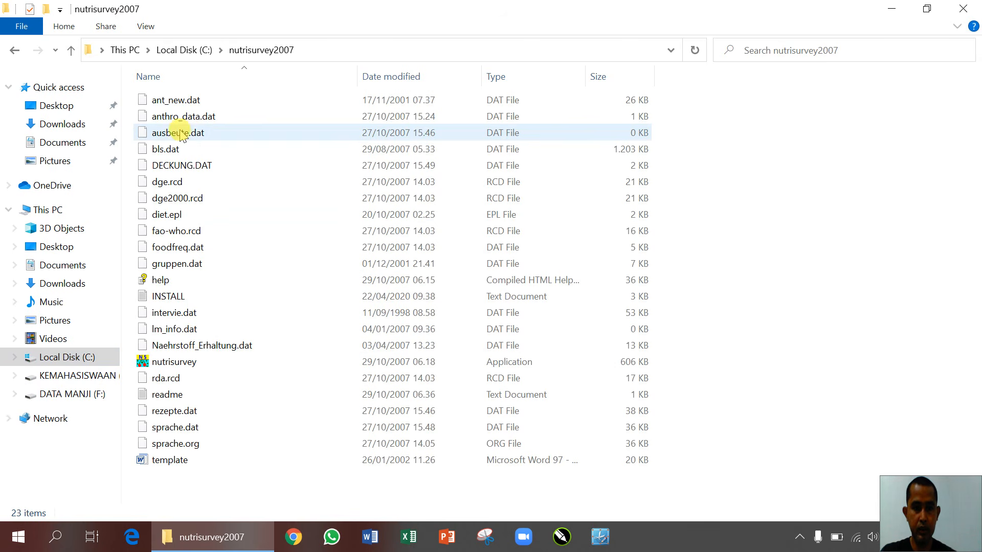
{"action": "right_click", "coordinate": [747, 125]}
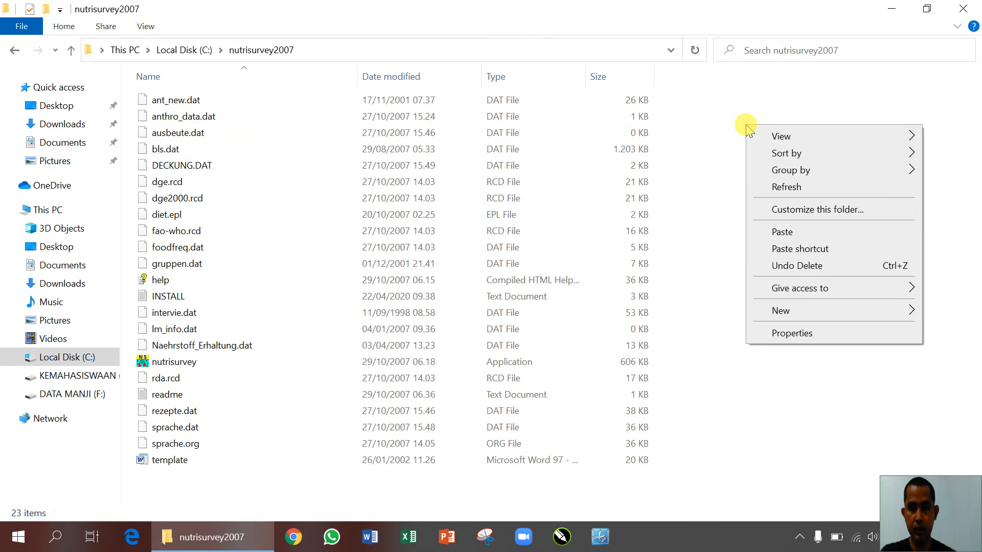
{"action": "left_click", "coordinate": [783, 233]}
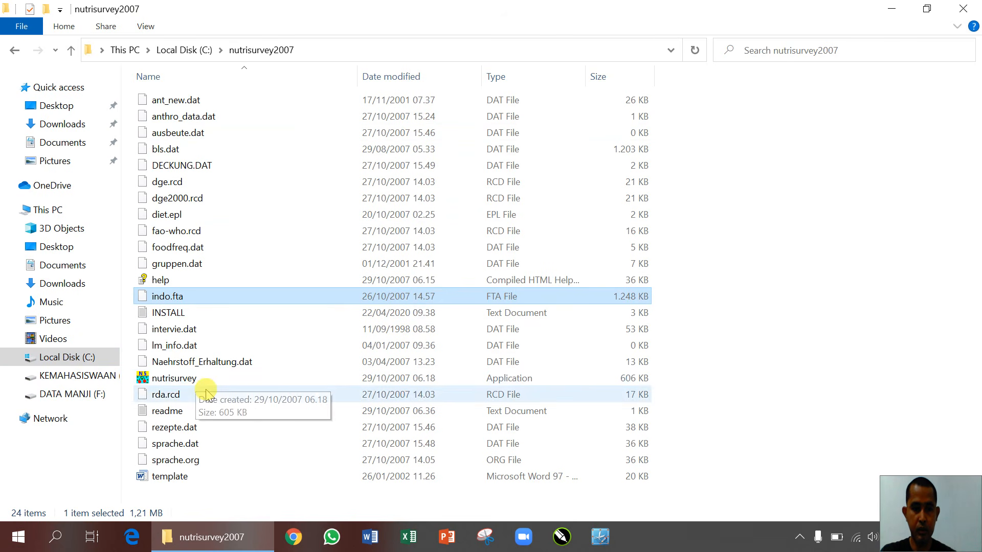
- Start NutriSurvey from its installation folder, dismiss the welcome notice, and pin the program to the taskbar
{"action": "left_click", "coordinate": [175, 381]}
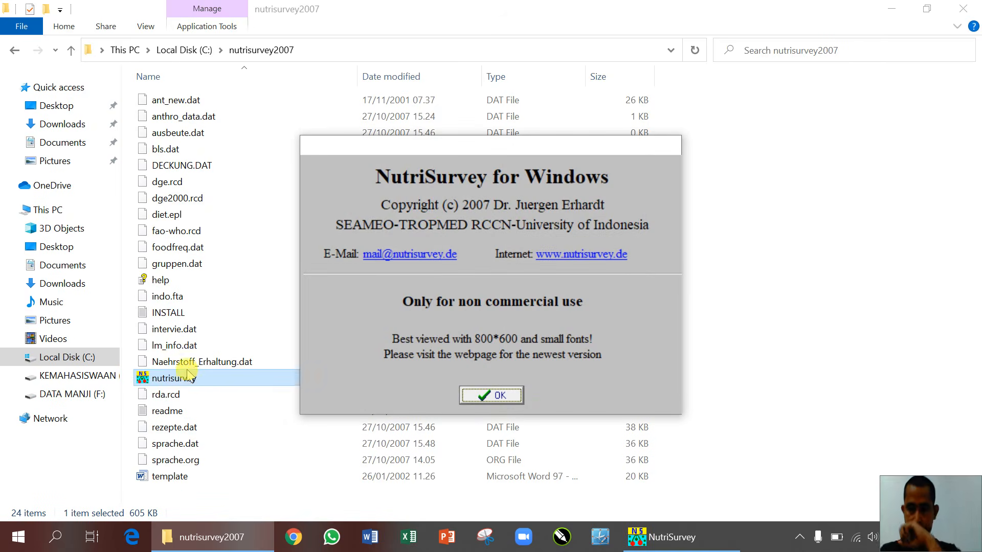
{"action": "left_click", "coordinate": [477, 397]}
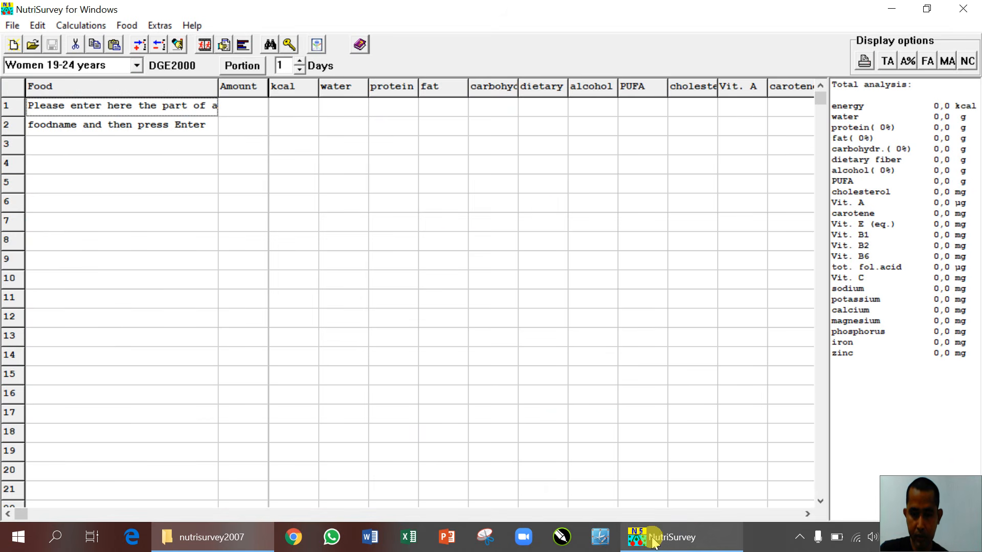
{"action": "right_click", "coordinate": [699, 540]}
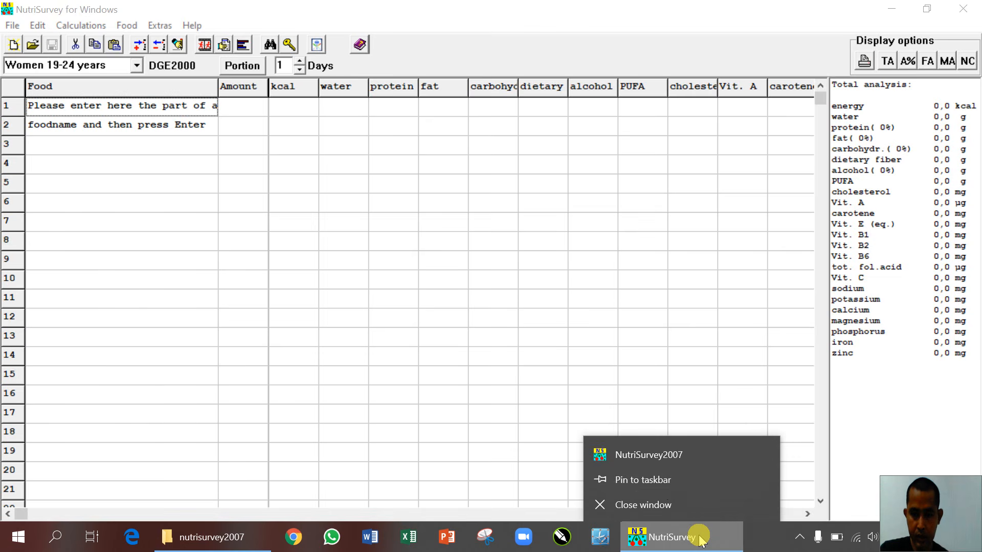
{"action": "left_click", "coordinate": [659, 481]}
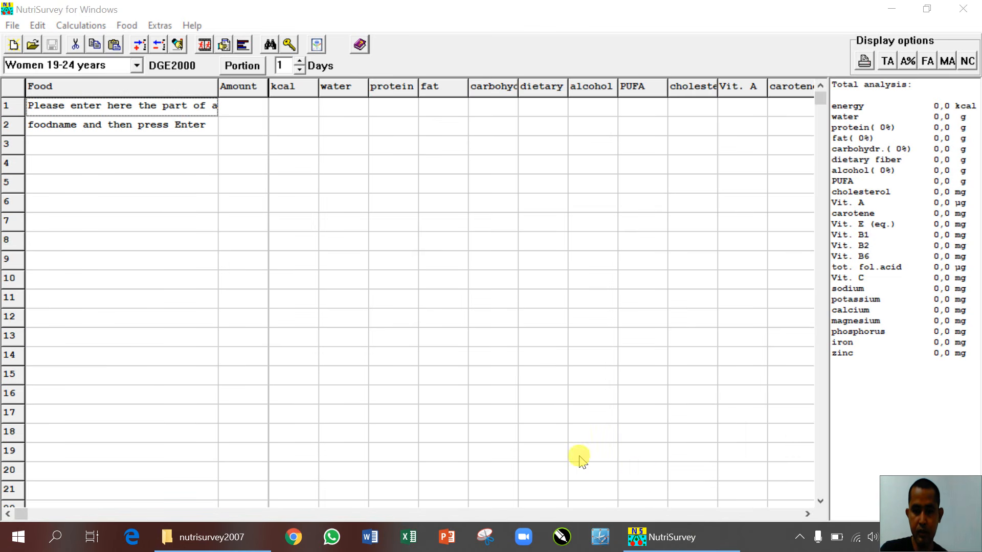
- Search for the food "beras" in the first row of the food record and dismiss the resulting notice
{"action": "left_click", "coordinate": [139, 116]}
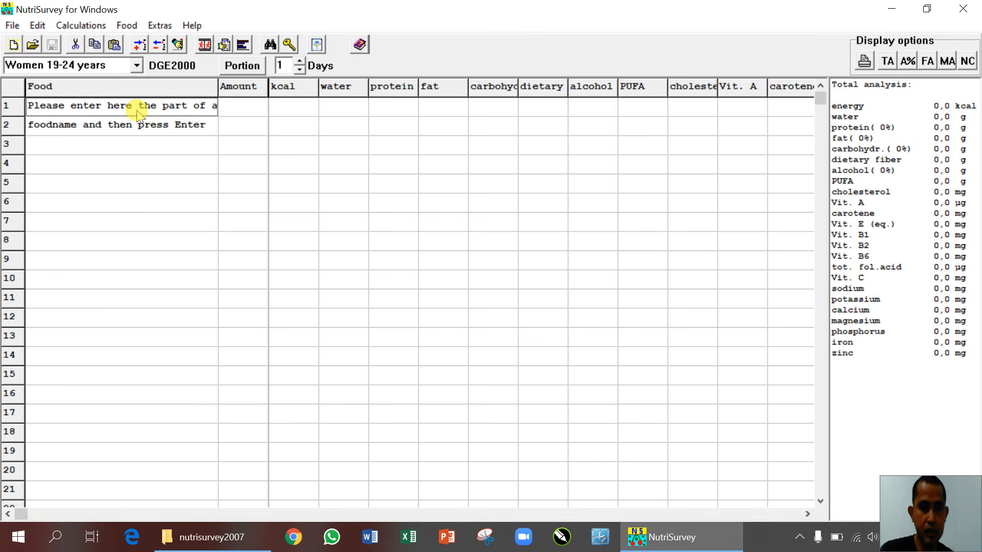
{"action": "type", "text": "beras"}
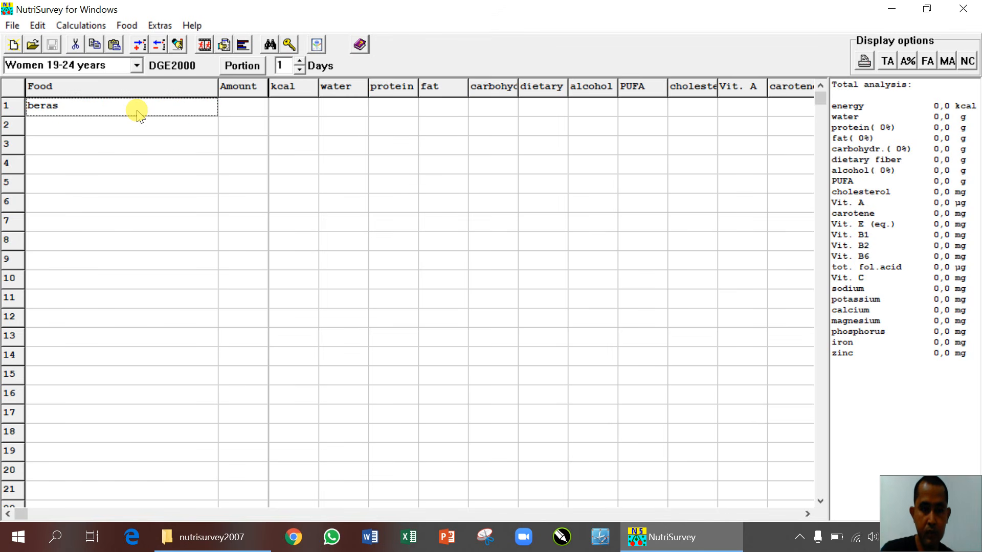
{"action": "key", "text": "Return"}
{"action": "key", "text": "Return"}
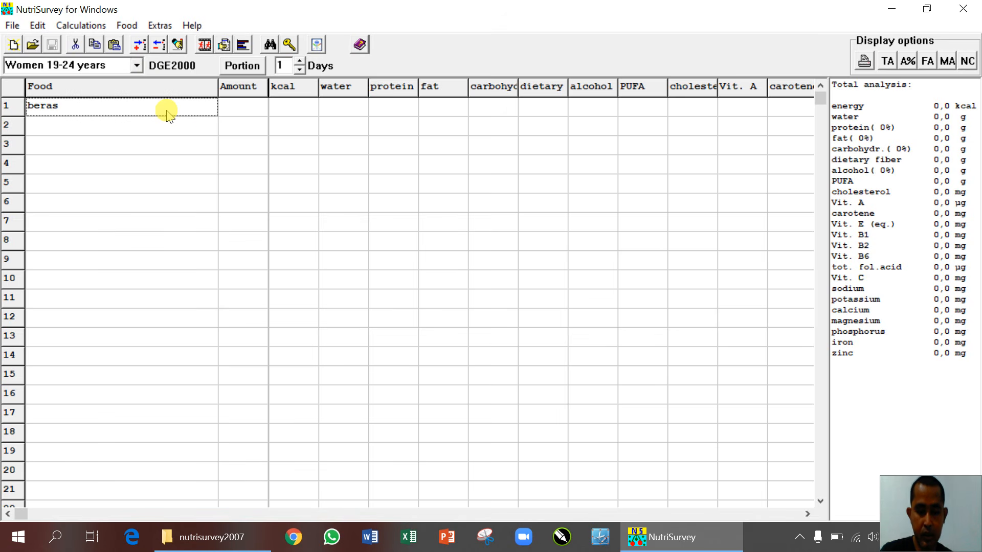
{"action": "key", "text": "Return"}
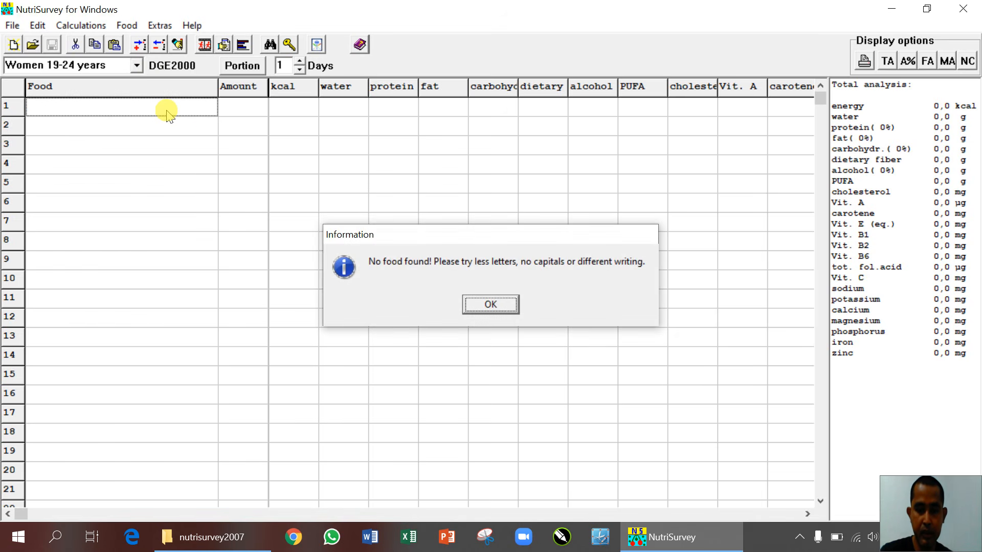
{"action": "key", "text": "Return"}
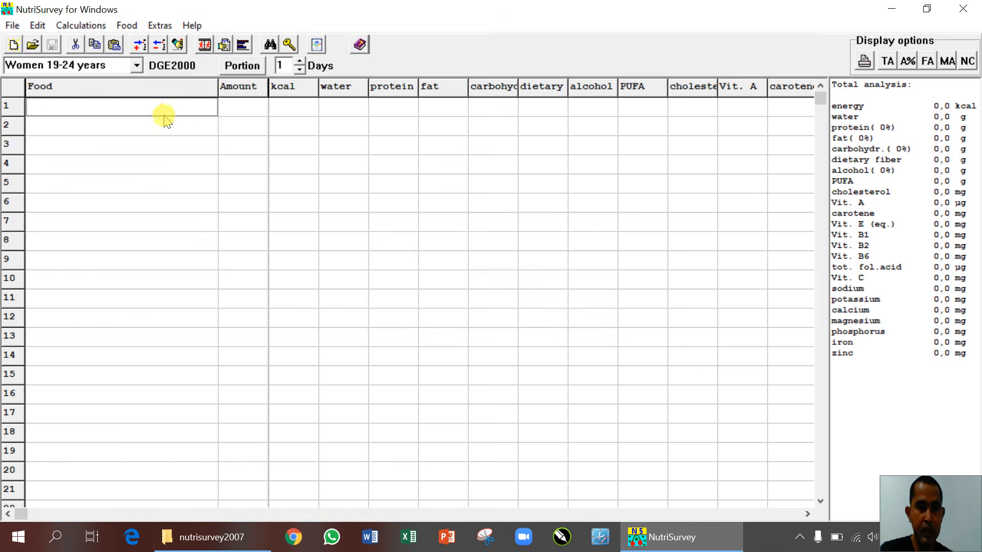
- Open the food database for modification, view its food entries, and close it without making changes
{"action": "left_click", "coordinate": [127, 25]}
{"action": "left_click", "coordinate": [215, 217]}
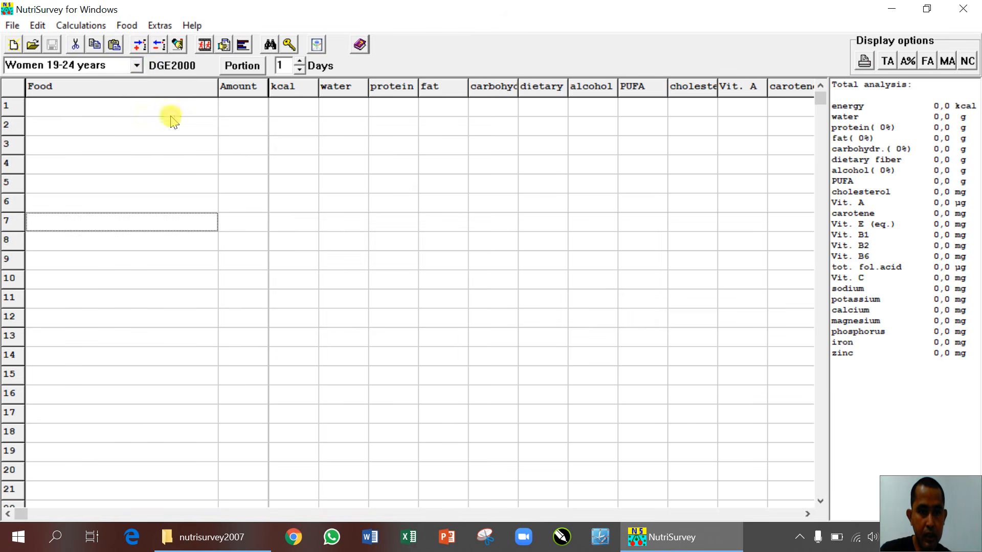
{"action": "left_click", "coordinate": [129, 26]}
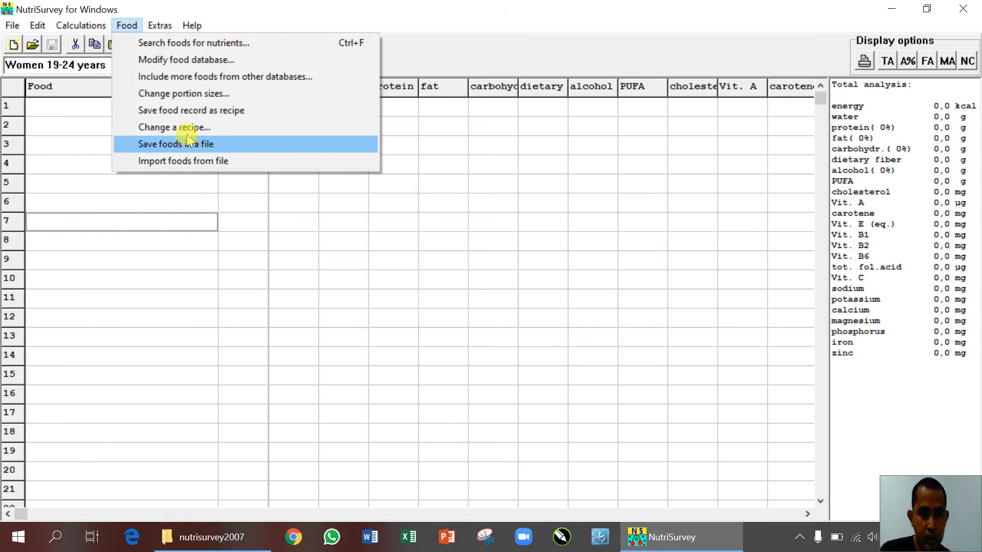
{"action": "left_click", "coordinate": [175, 62]}
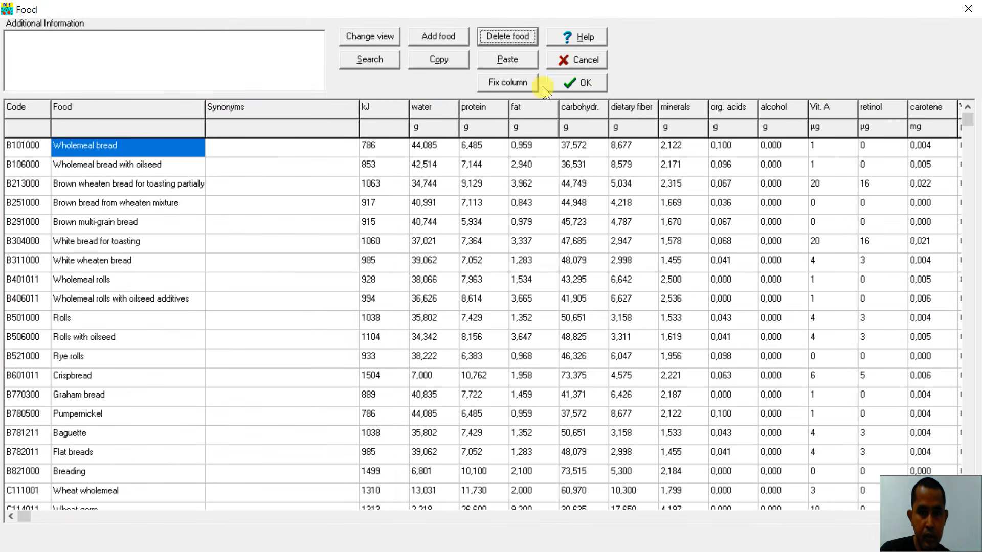
{"action": "left_click", "coordinate": [577, 59]}
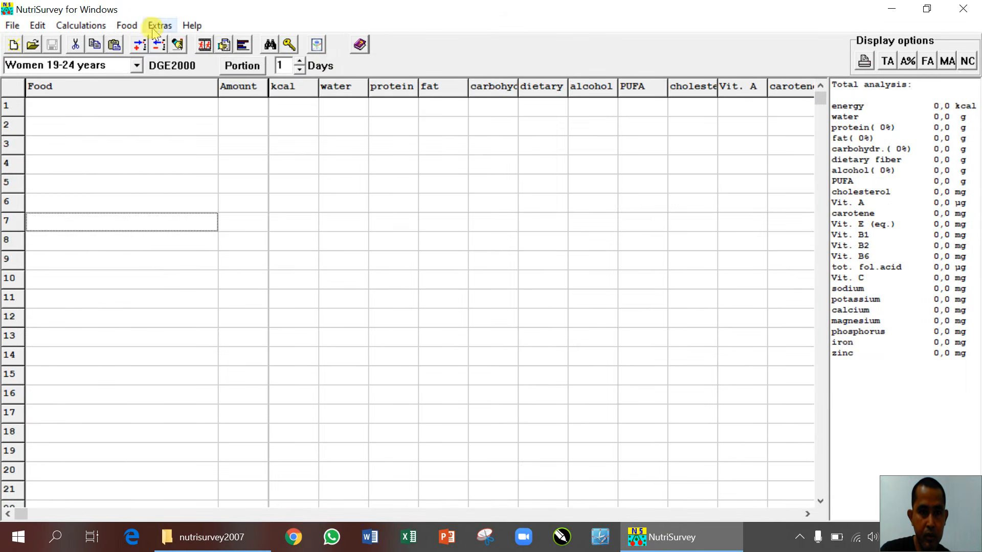
- Import all foods from the indo.fta database into the standard food database and save the transfer
{"action": "left_click", "coordinate": [134, 27]}
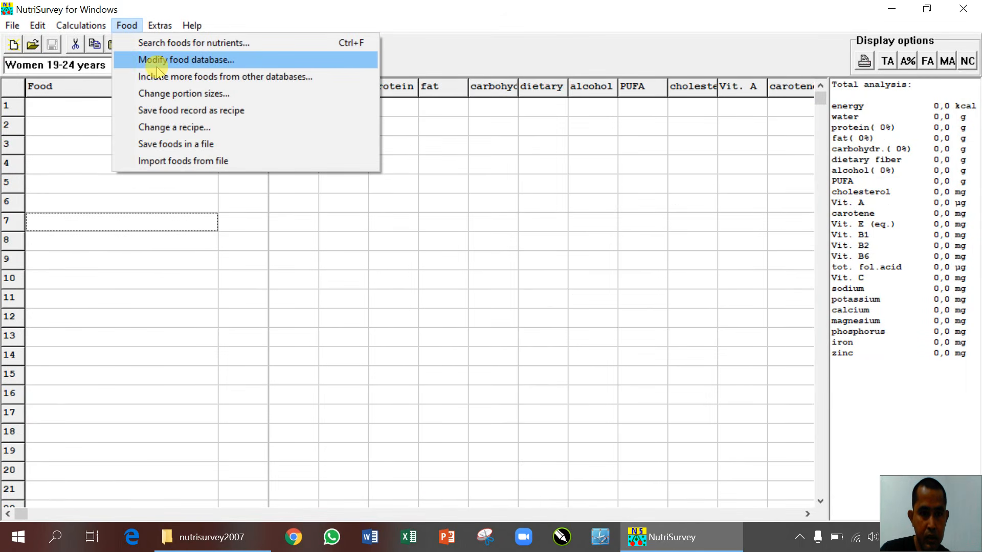
{"action": "left_click", "coordinate": [208, 77]}
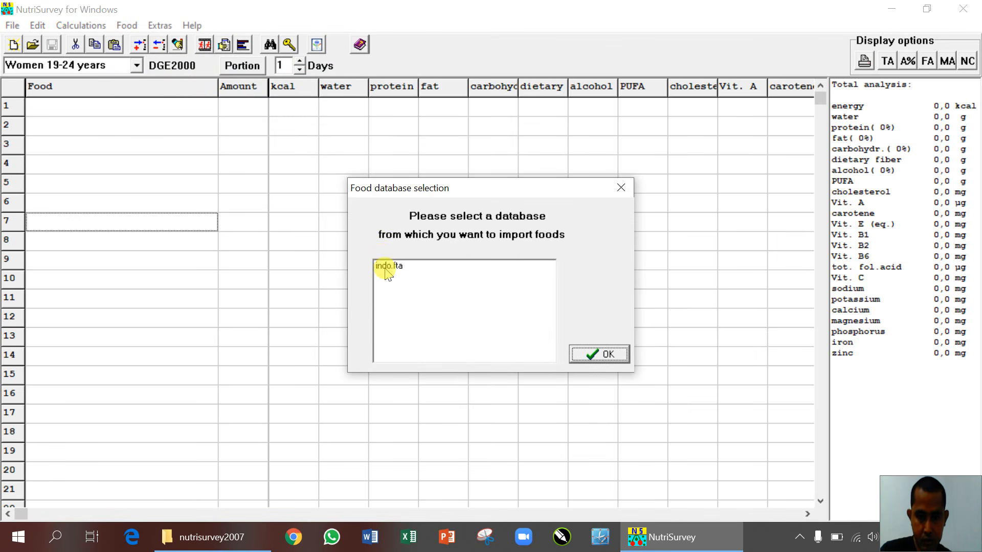
{"action": "left_click", "coordinate": [385, 266]}
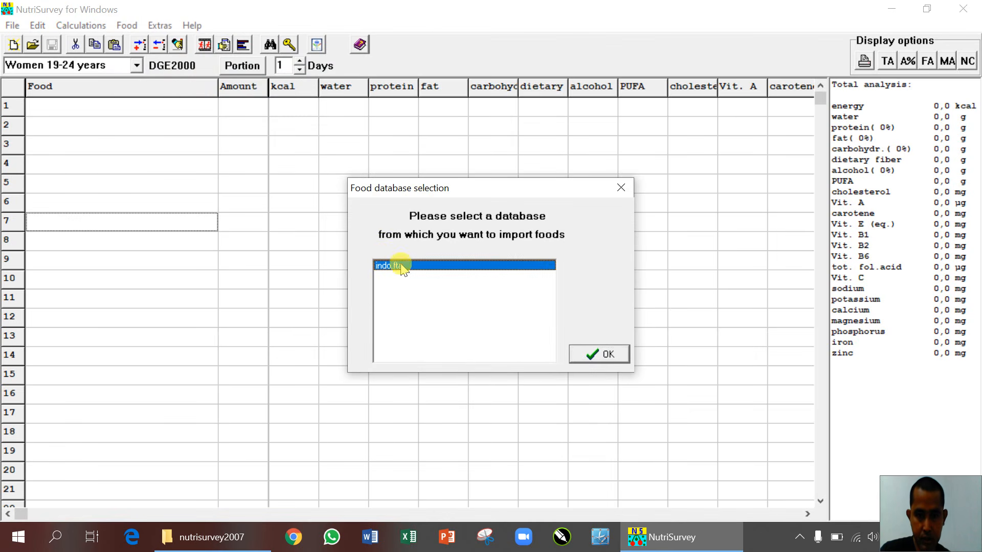
{"action": "left_click", "coordinate": [600, 358]}
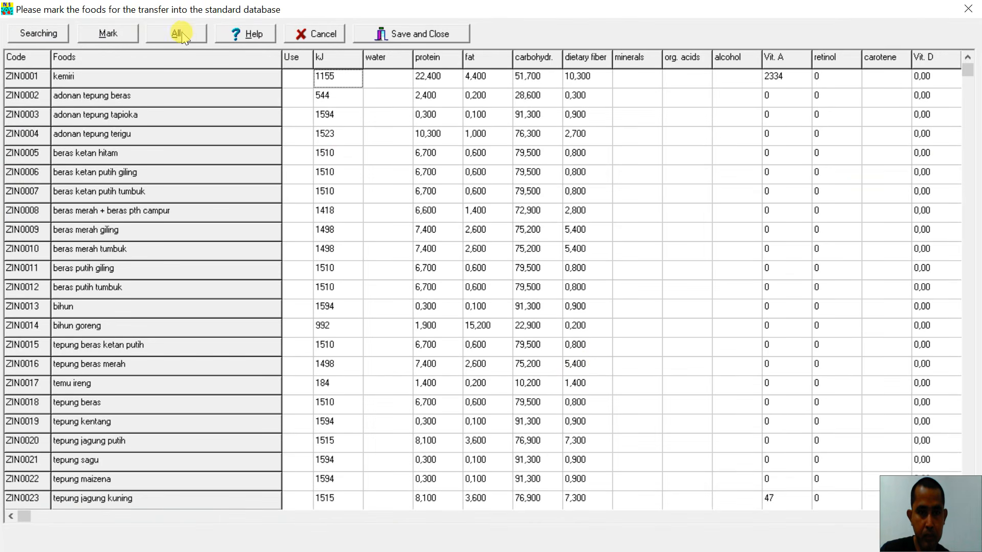
{"action": "left_click", "coordinate": [179, 34]}
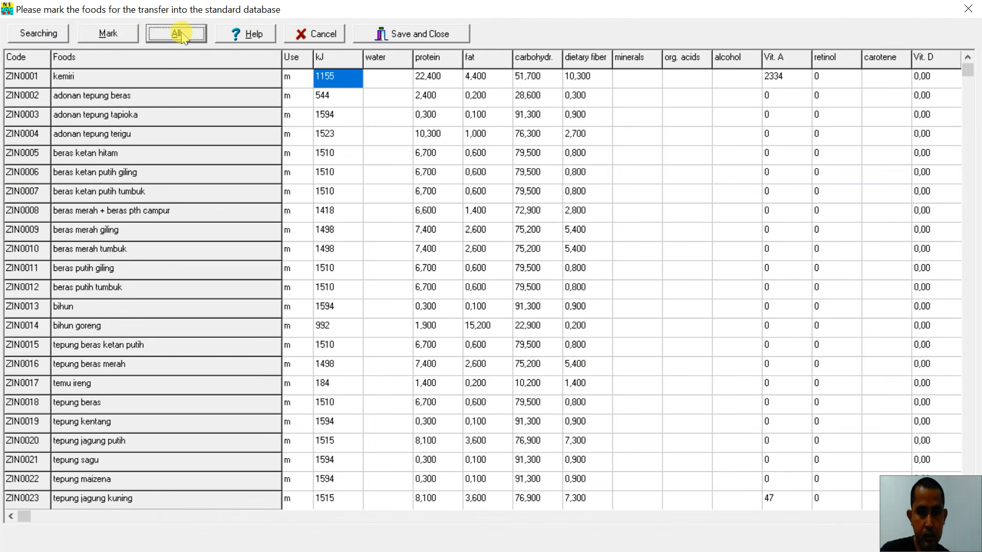
{"action": "left_click", "coordinate": [423, 36]}
{"action": "left_click", "coordinate": [461, 307]}
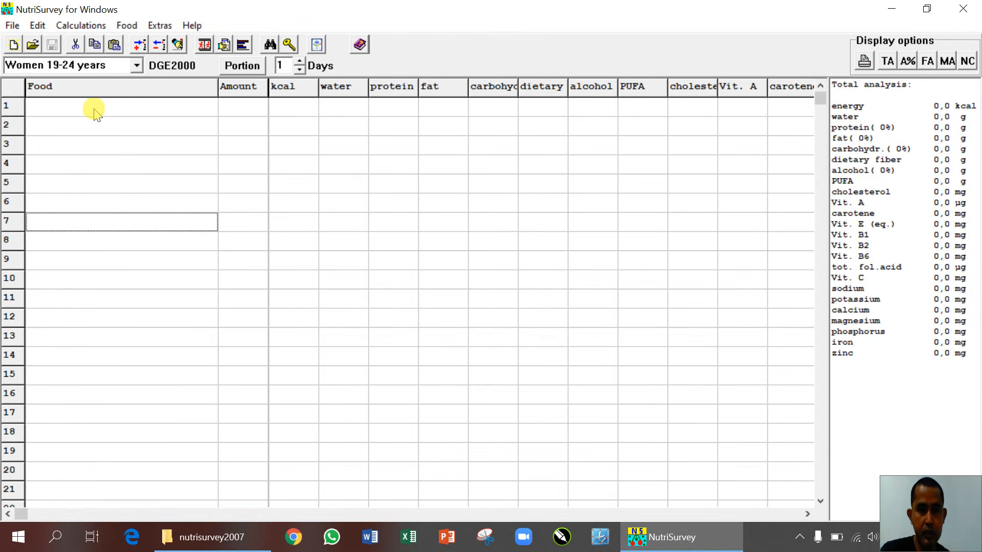
- Search for "beras" in the first row of the food record and close the food selection without choosing one
{"action": "left_click", "coordinate": [94, 109]}
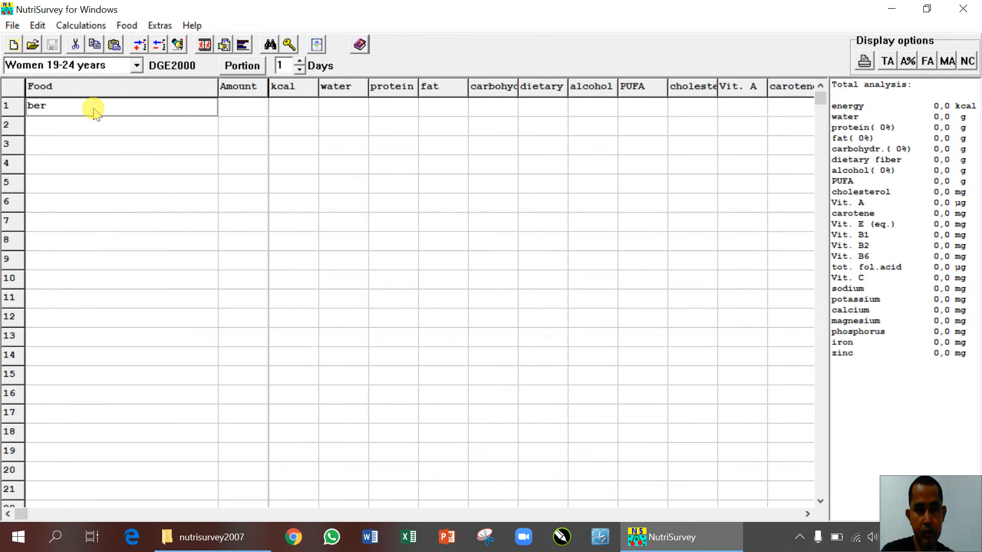
{"action": "key", "text": "Return"}
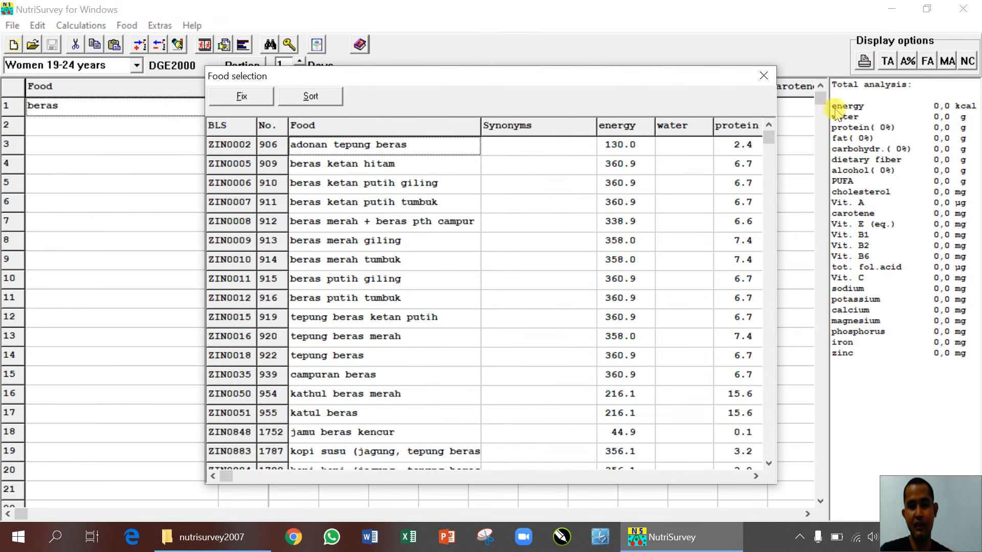
{"action": "left_click", "coordinate": [765, 77]}
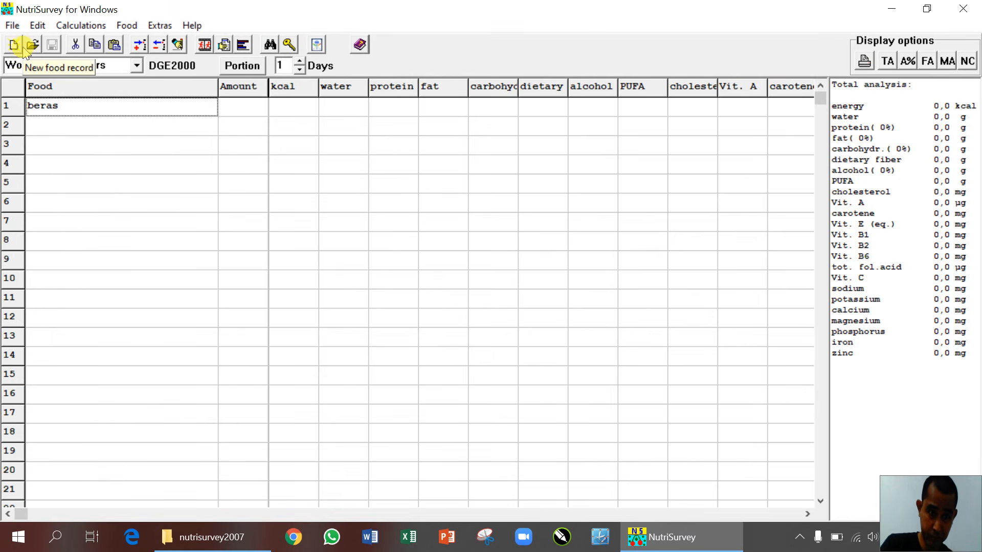
{"action": "left_click", "coordinate": [14, 47]}
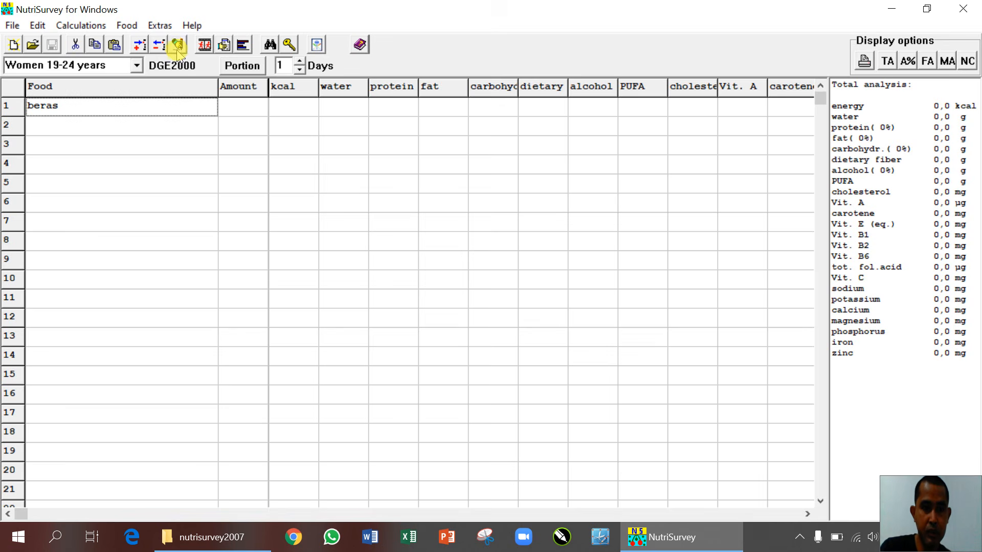
- Insert the BREAKFAST heading above the beras row and the 1. BREAK heading in row 6
{"action": "left_click", "coordinate": [177, 45]}
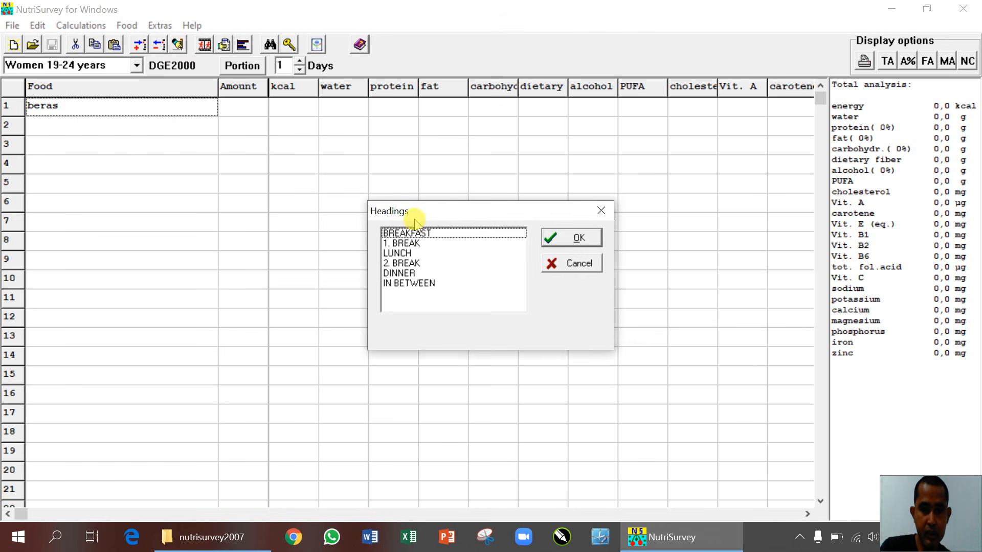
{"action": "left_click", "coordinate": [403, 233]}
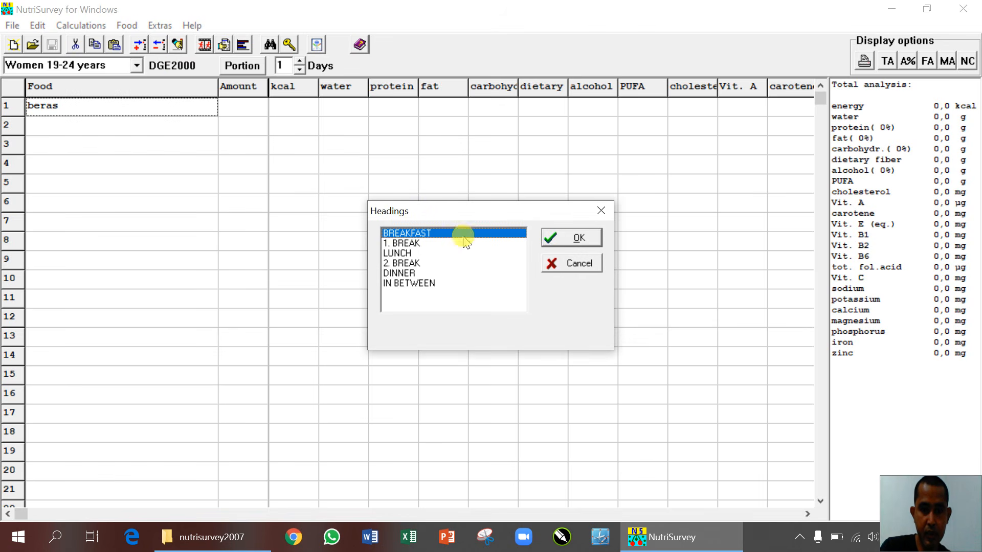
{"action": "left_click", "coordinate": [563, 239]}
{"action": "left_click", "coordinate": [91, 207]}
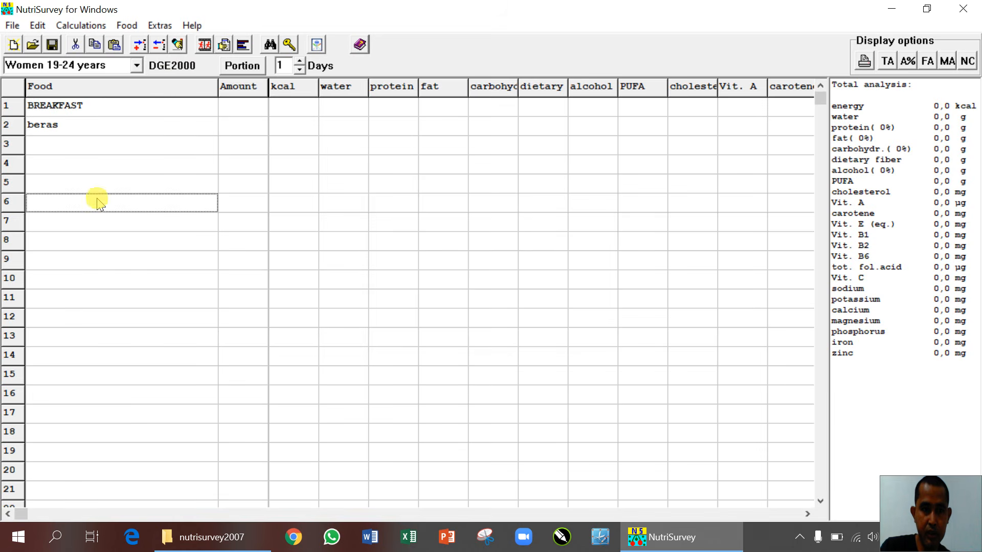
{"action": "left_click", "coordinate": [207, 46]}
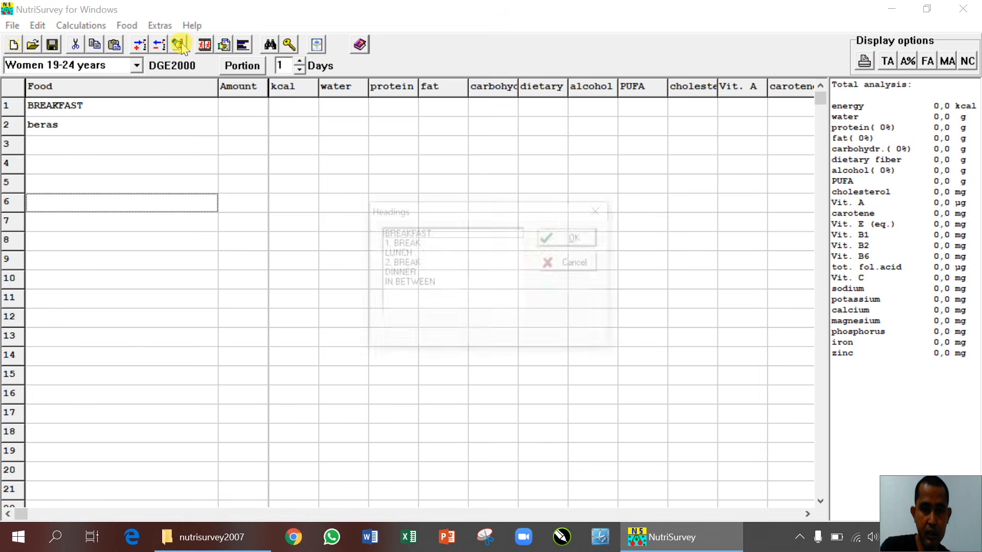
{"action": "left_click", "coordinate": [402, 244]}
{"action": "left_click", "coordinate": [566, 238]}
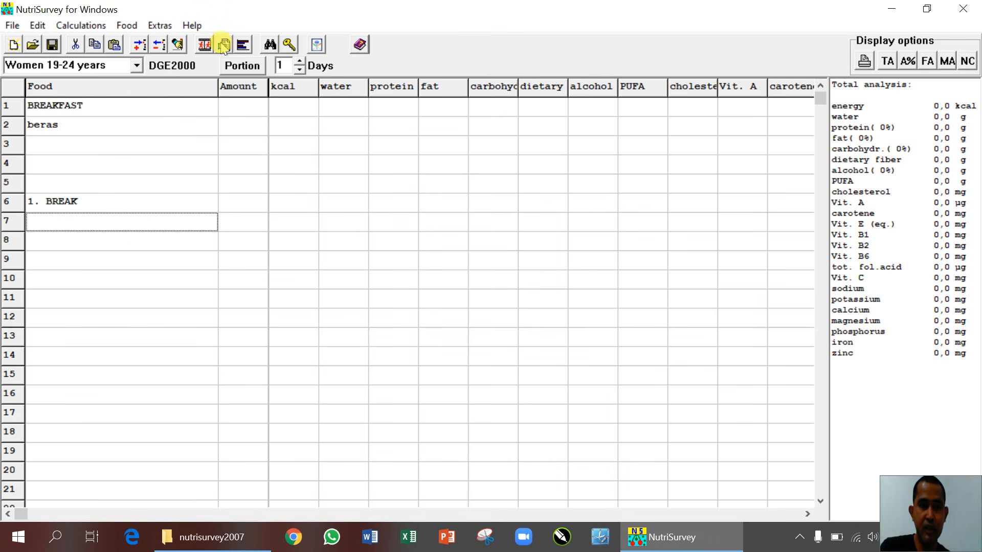
{"action": "left_click", "coordinate": [12, 26]}
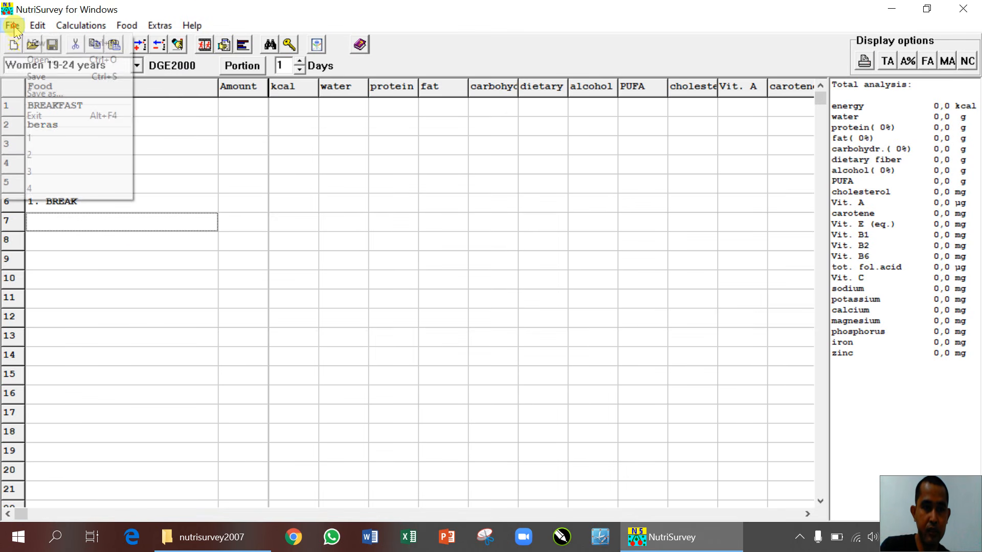
{"action": "mouse_move", "coordinate": [34, 30]}
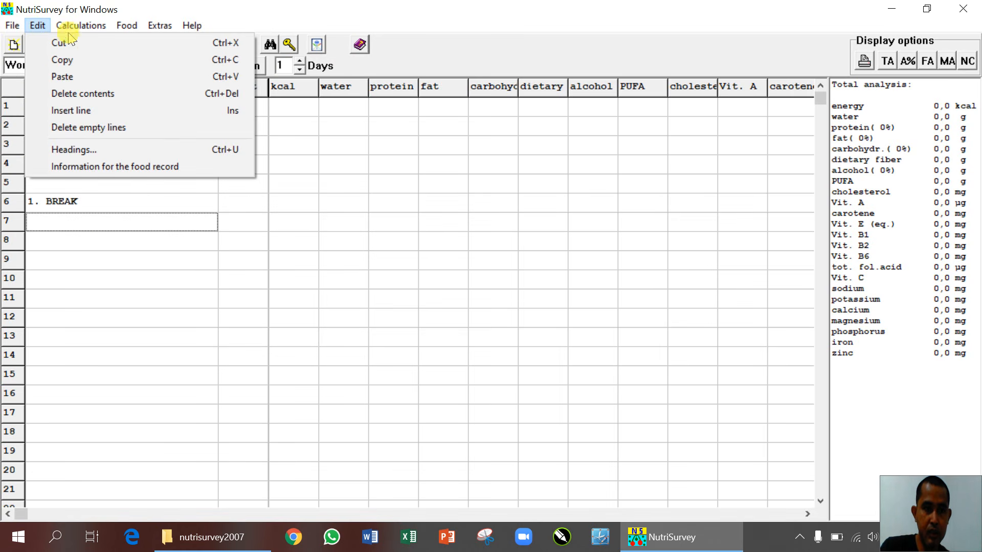
{"action": "mouse_move", "coordinate": [70, 31]}
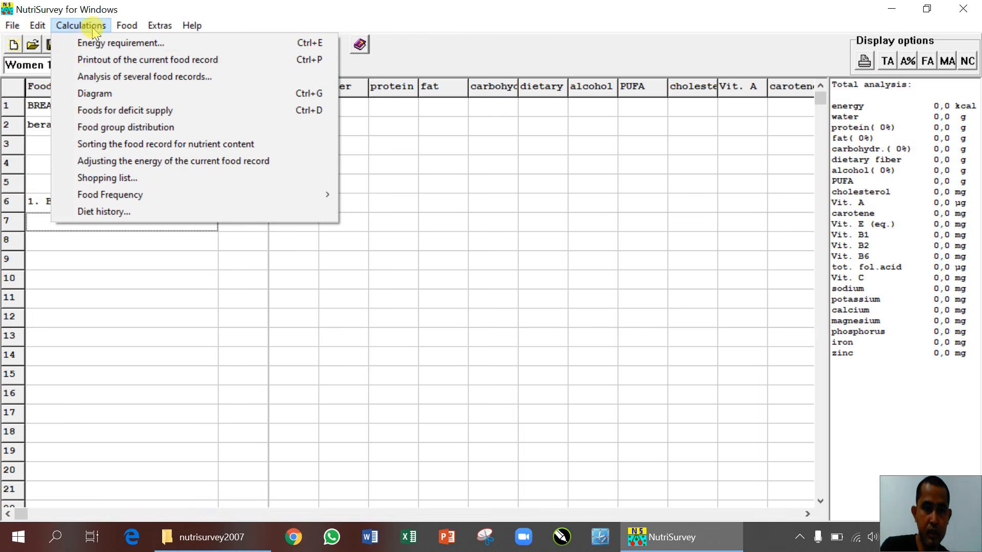
{"action": "mouse_move", "coordinate": [126, 25]}
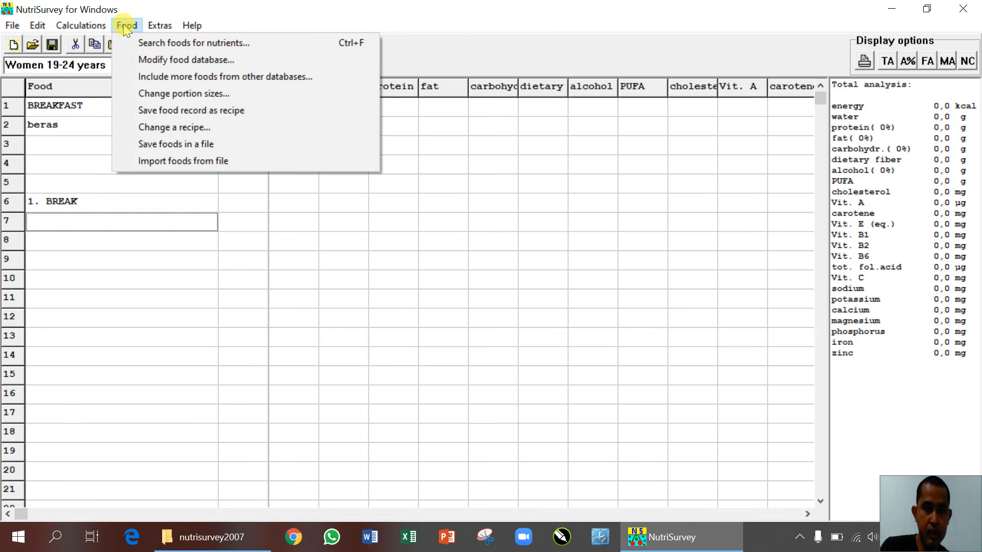
{"action": "left_click", "coordinate": [235, 230]}
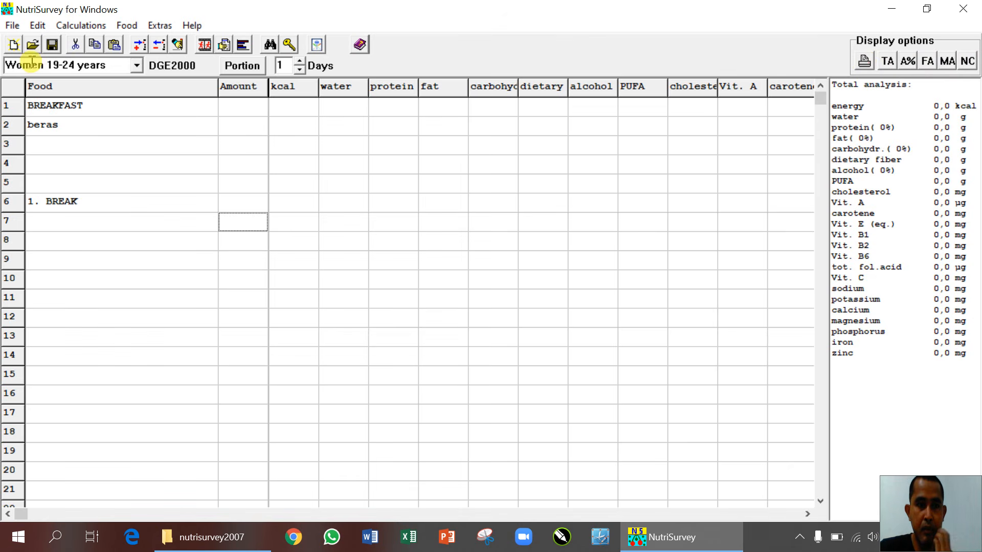
- Start a new food record without saving the current one
{"action": "left_click", "coordinate": [13, 44]}
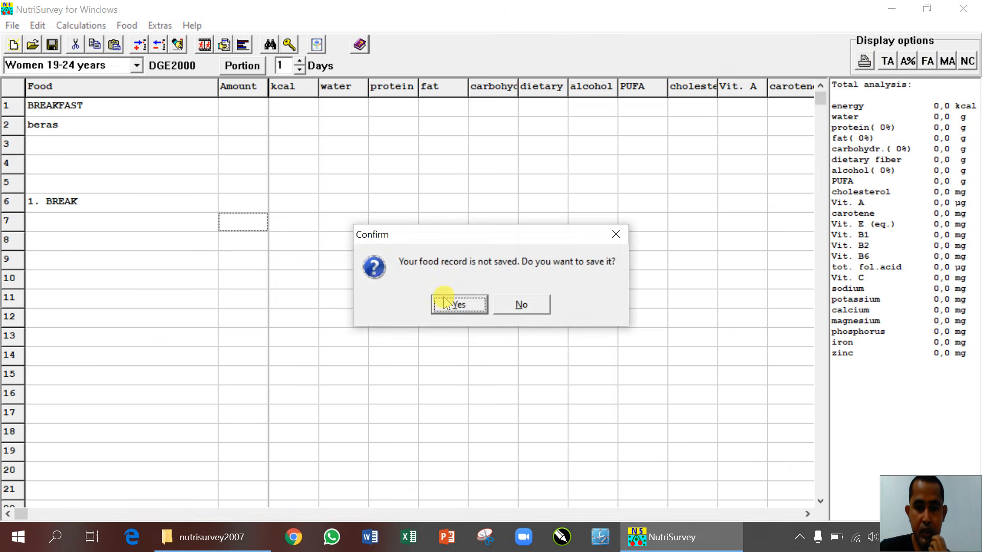
{"action": "left_click", "coordinate": [520, 305]}
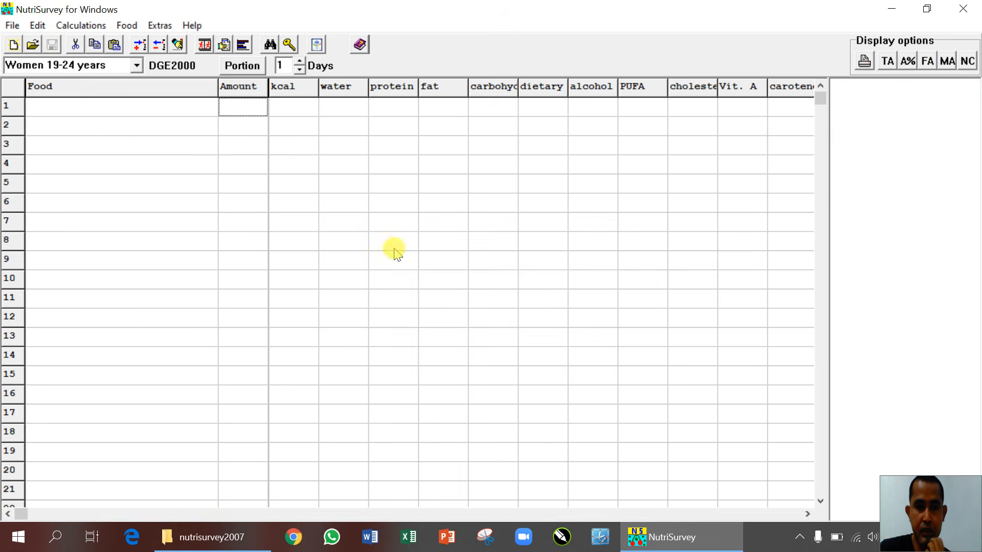
- Search for "beras" in the first row and add beras putih giling with an amount of 100
{"action": "left_click", "coordinate": [86, 107]}
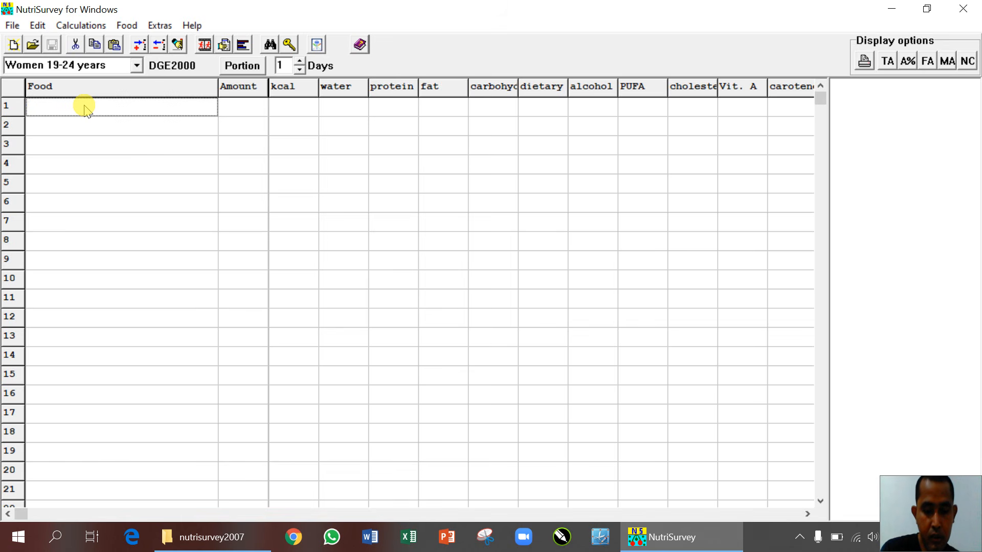
{"action": "key", "text": "Return"}
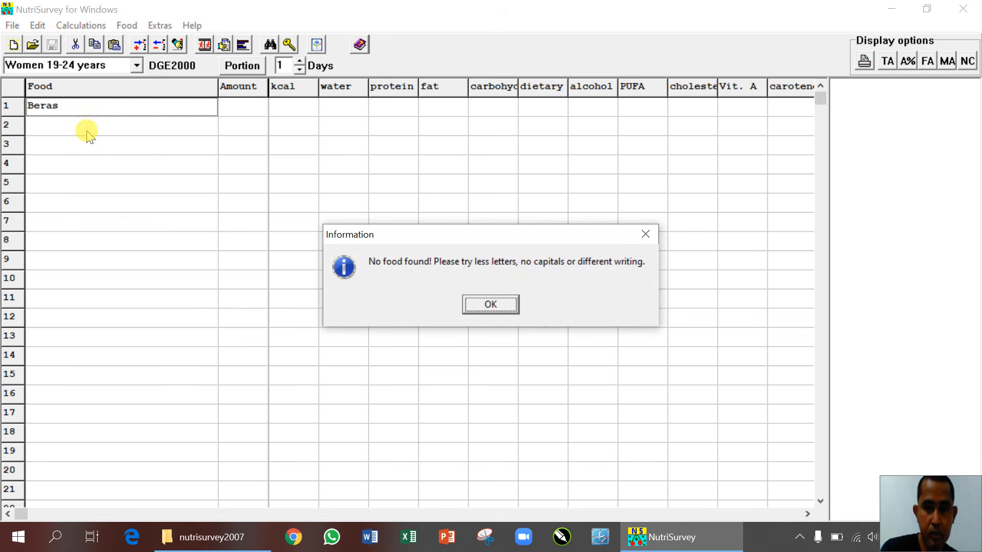
{"action": "left_click", "coordinate": [513, 306]}
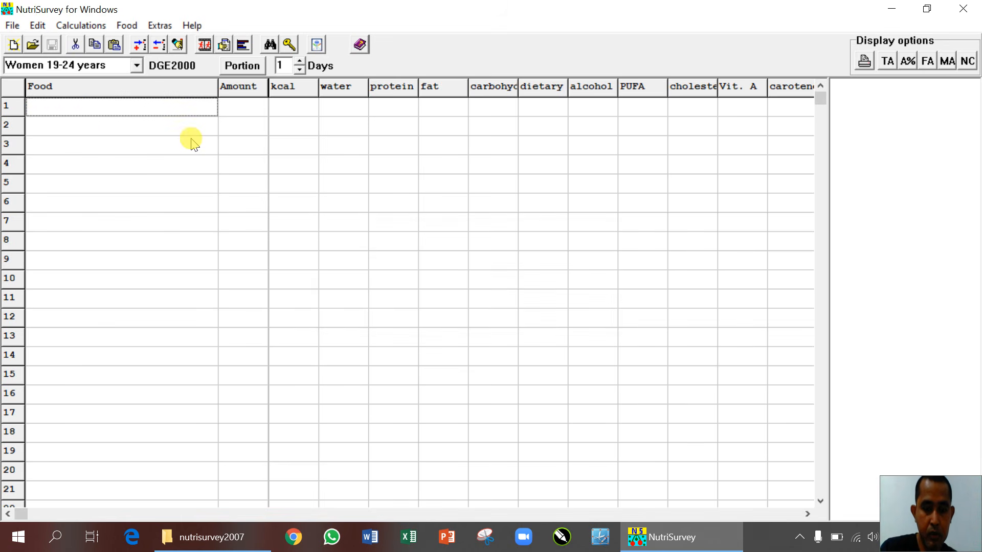
{"action": "key", "text": "Return"}
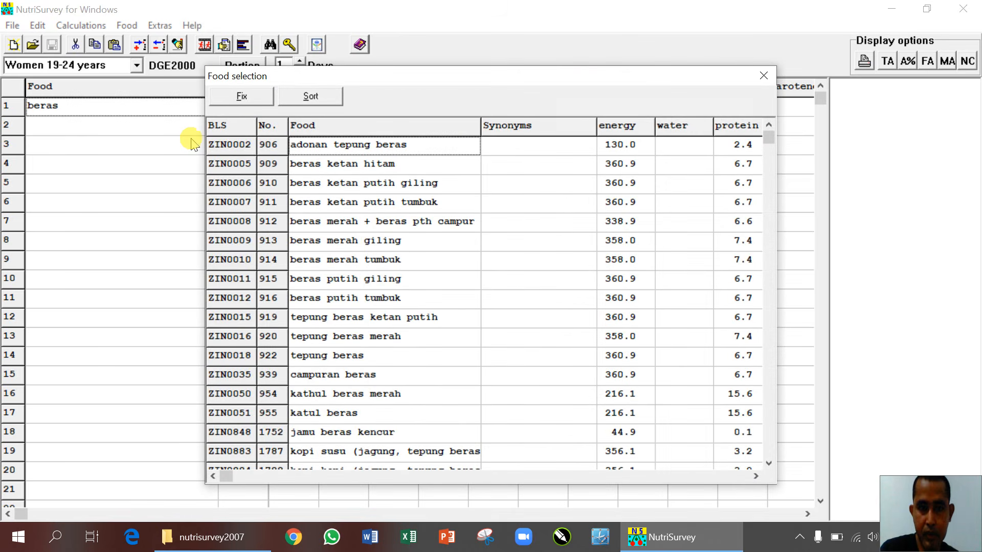
{"action": "double_click", "coordinate": [364, 277]}
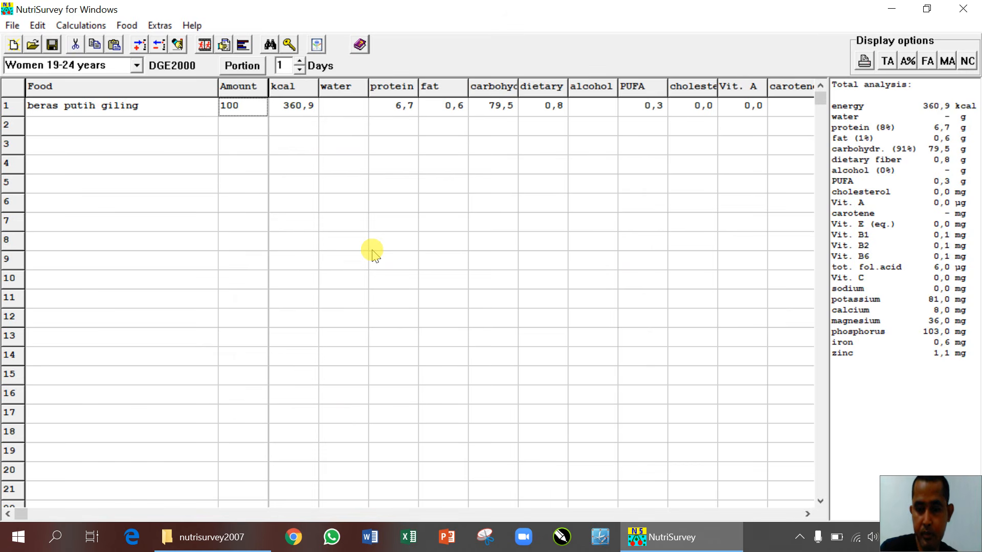
{"action": "key", "text": "Return"}
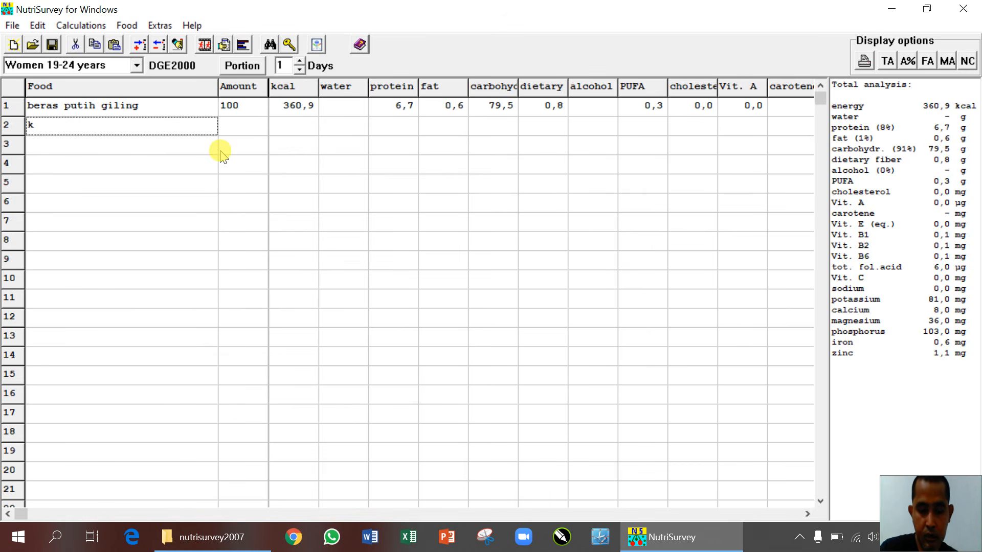
- Search for "kangkung" in the second row and add the food kangkung with an amount of 50
{"action": "key", "text": "Return"}
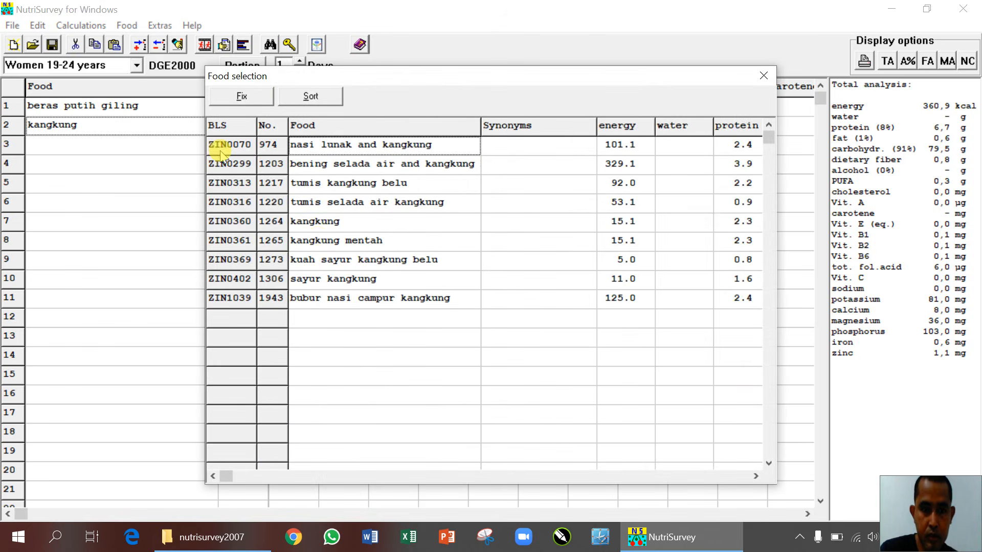
{"action": "double_click", "coordinate": [318, 221]}
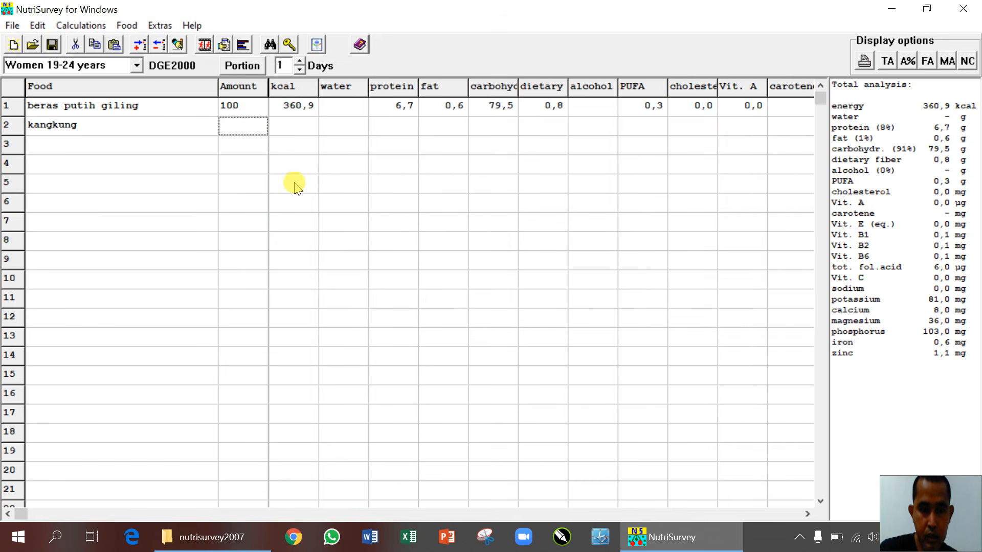
{"action": "type", "text": "50"}
{"action": "key", "text": "Return"}
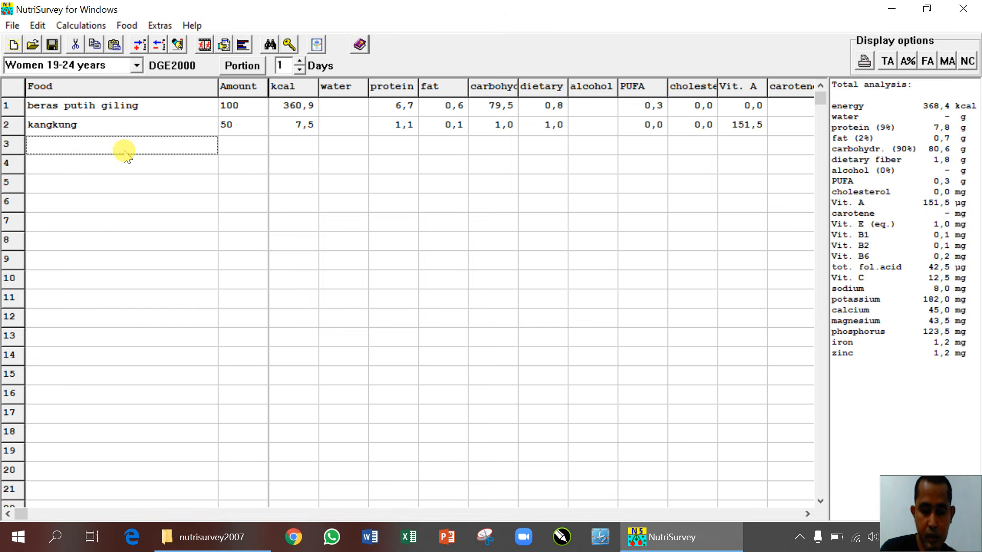
- Search for "layang" in the third row and add ikan layang with an amount of 50
{"action": "type", "text": "g"}
{"action": "key", "text": "Return"}
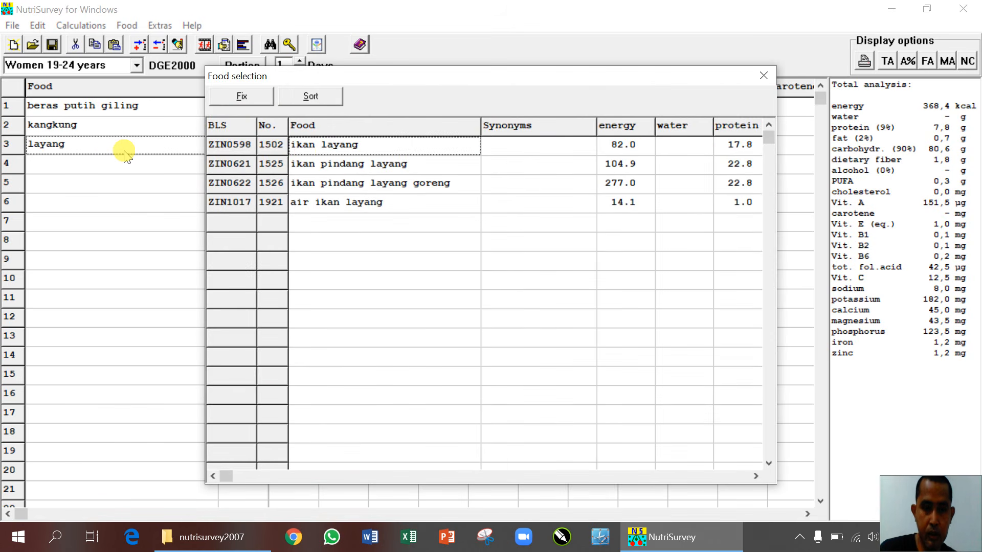
{"action": "double_click", "coordinate": [304, 148]}
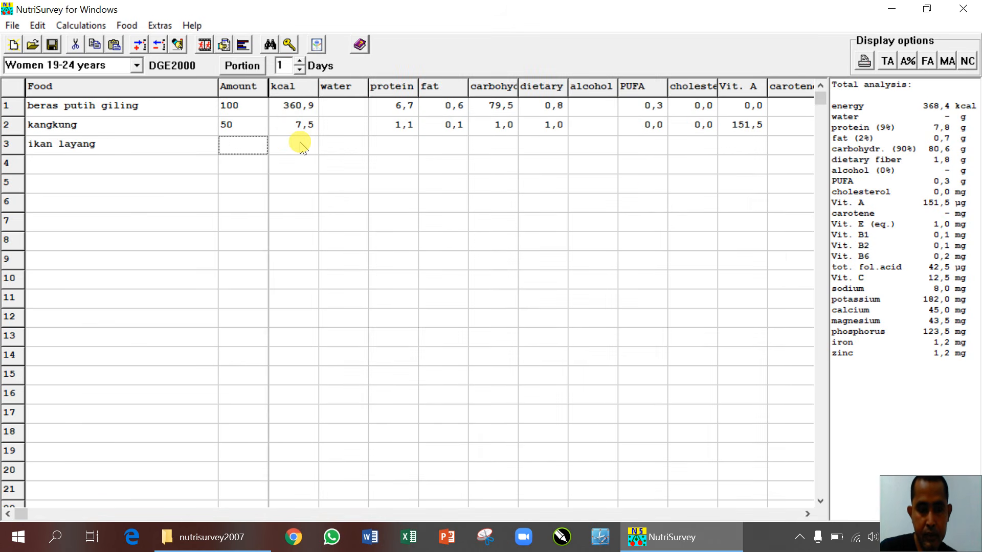
{"action": "type", "text": "50"}
{"action": "key", "text": "Return"}
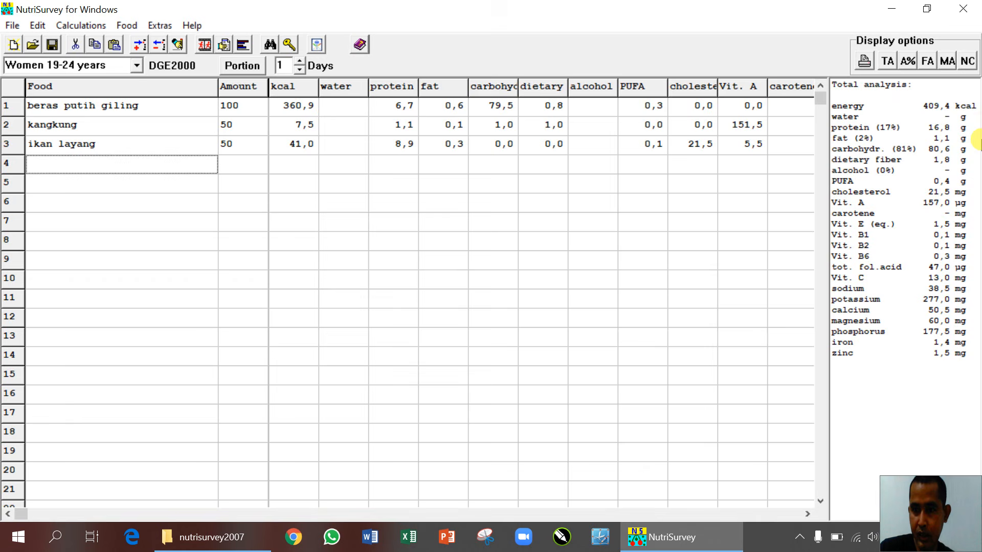
- Output the total analysis of the food record to Word, review the nutrient list and return to NutriSurvey
{"action": "left_click", "coordinate": [865, 63]}
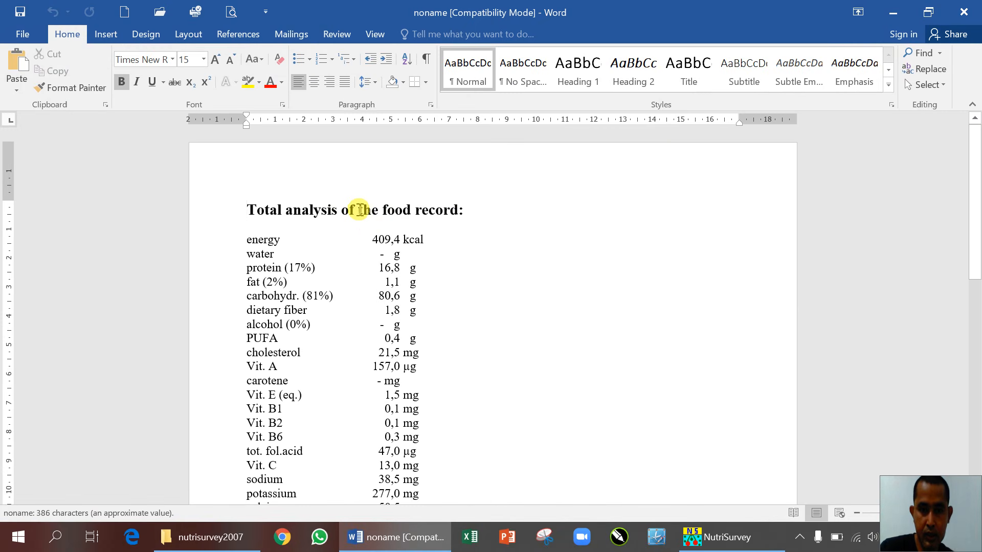
{"action": "scroll", "coordinate": [359, 209], "scroll_direction": "down", "scroll_amount": 2}
{"action": "scroll", "coordinate": [359, 210], "scroll_direction": "down", "scroll_amount": 3}
{"action": "scroll", "coordinate": [359, 209], "scroll_direction": "up", "scroll_amount": 5}
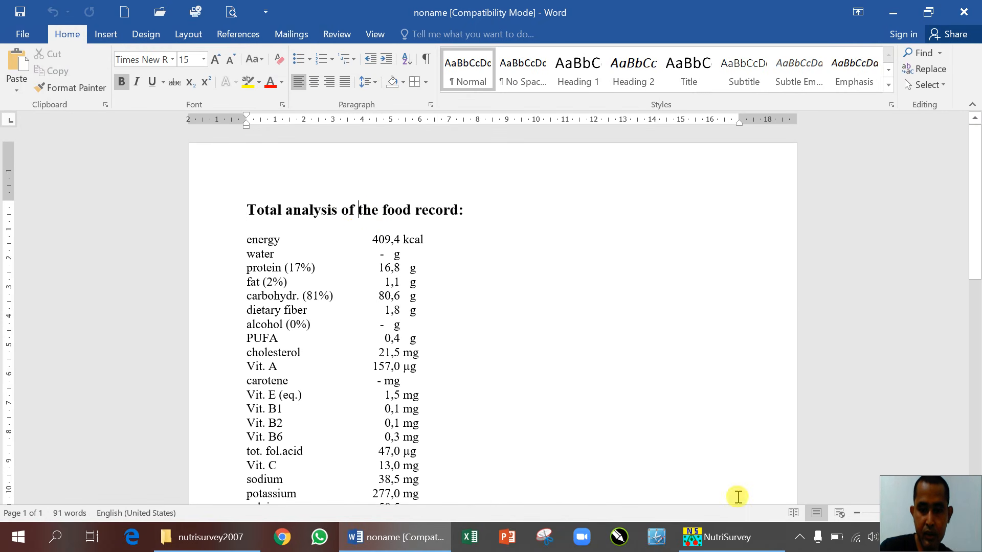
{"action": "left_click", "coordinate": [733, 517]}
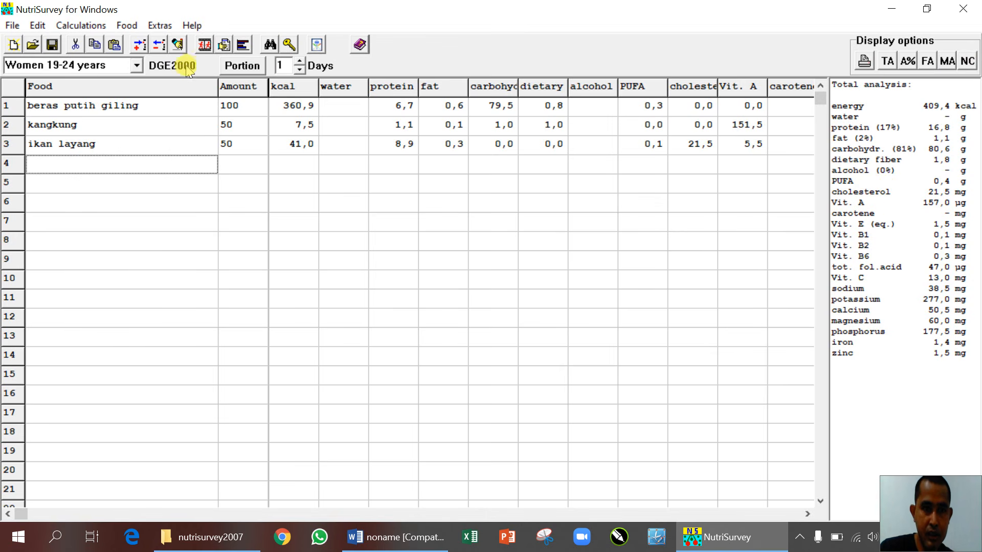
- Add Vit. D to the selected nutrients, placed between magnesium and phosphorus
{"action": "left_click", "coordinate": [159, 26]}
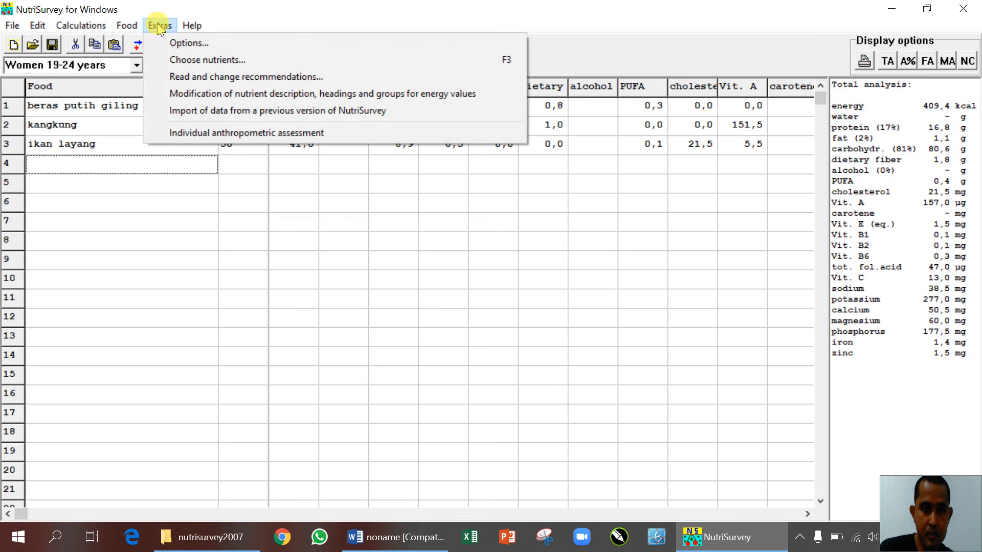
{"action": "left_click", "coordinate": [214, 61]}
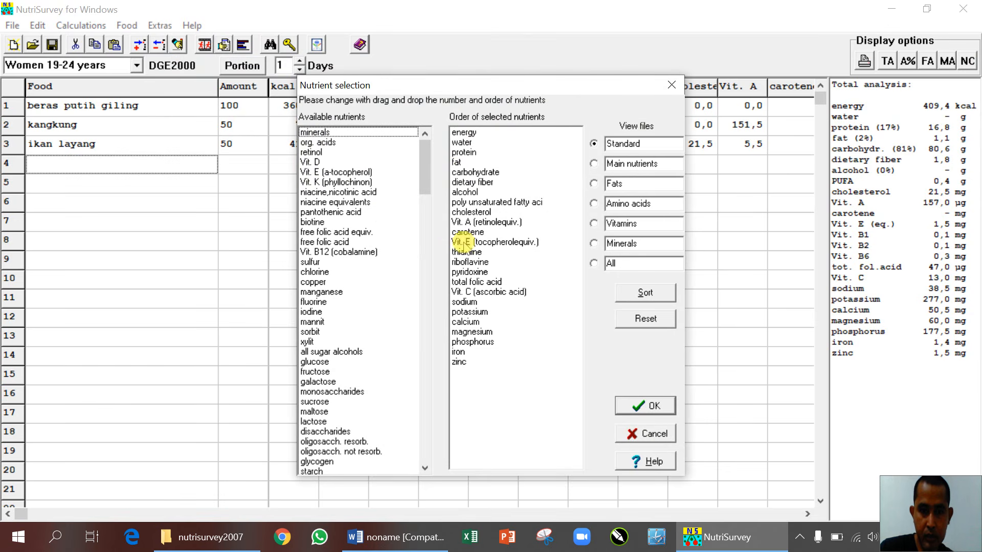
{"action": "left_click", "coordinate": [308, 163]}
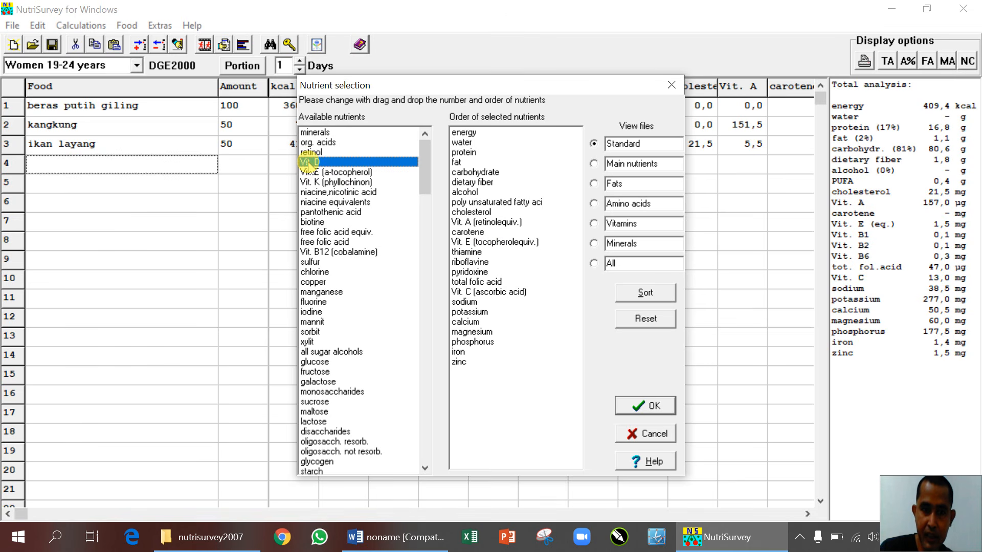
{"action": "left_click_drag", "start_coordinate": [308, 163], "coordinate": [472, 343]}
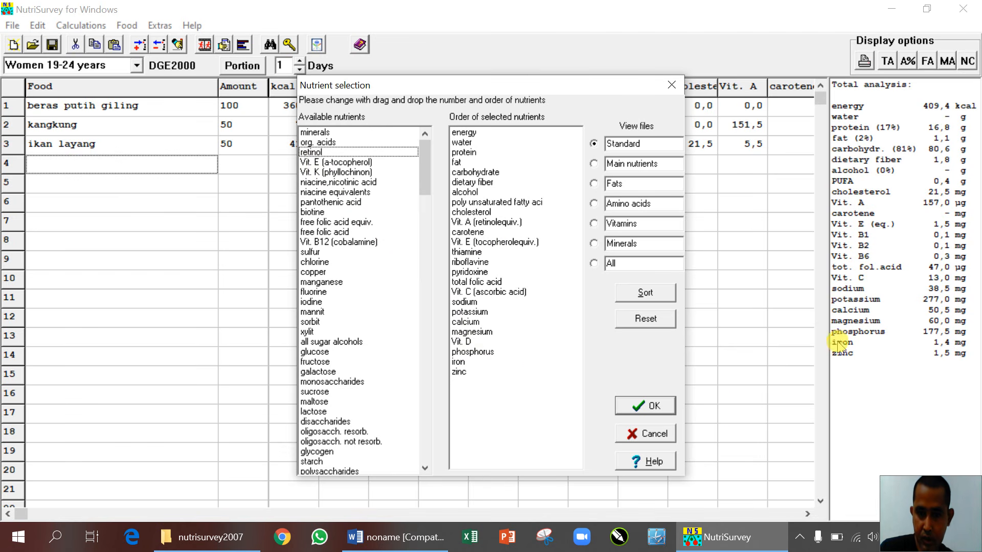
{"action": "left_click", "coordinate": [659, 407]}
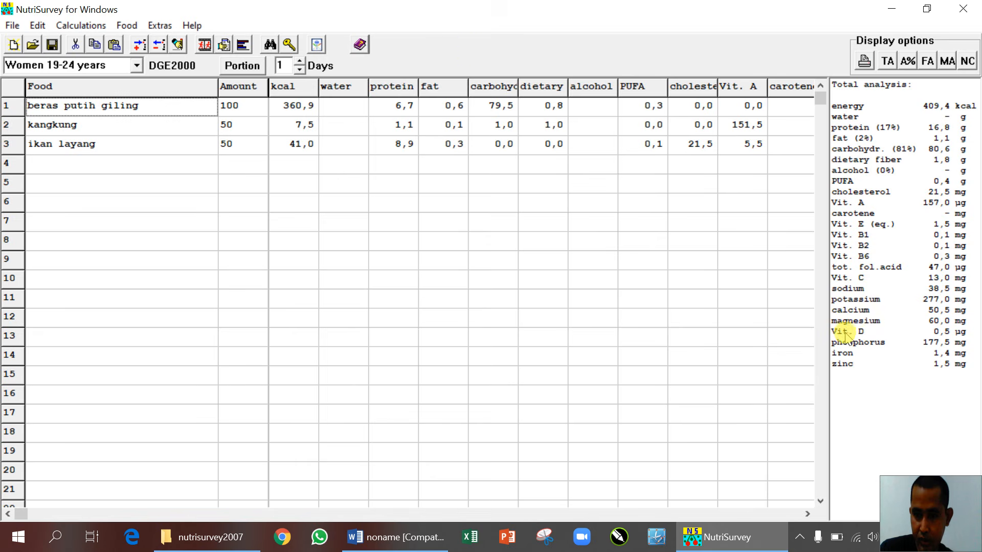
{"action": "left_click", "coordinate": [157, 27]}
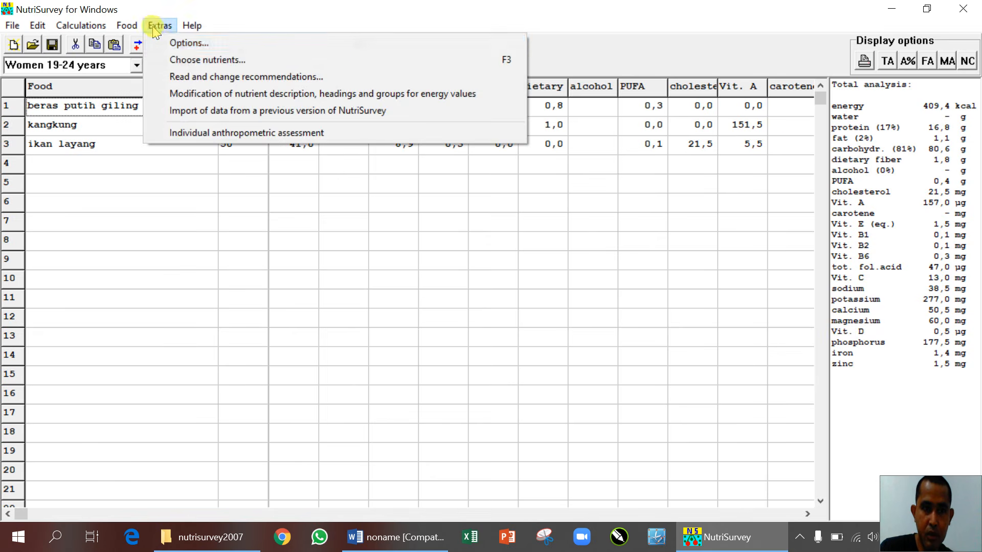
{"action": "left_click", "coordinate": [173, 43]}
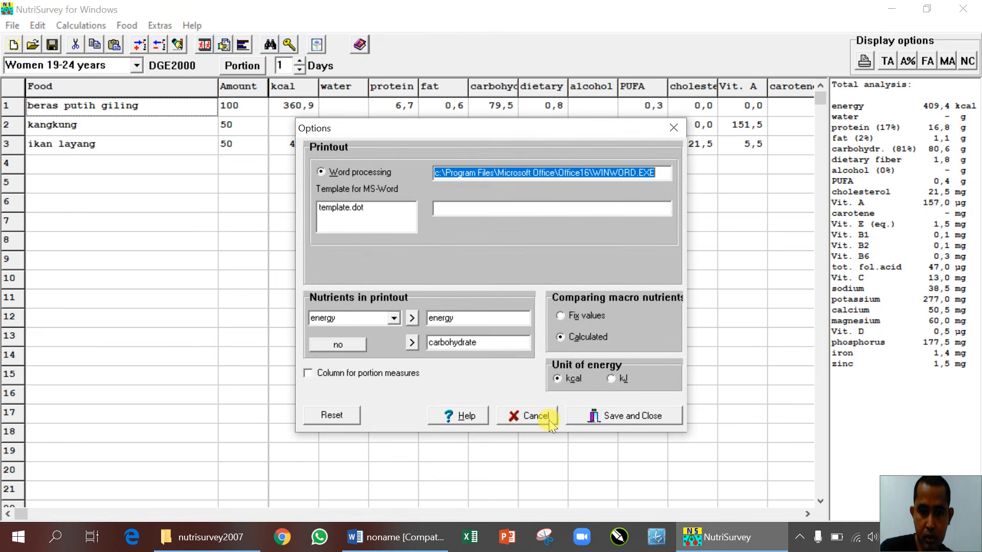
{"action": "left_click", "coordinate": [550, 422]}
{"action": "left_click", "coordinate": [159, 26]}
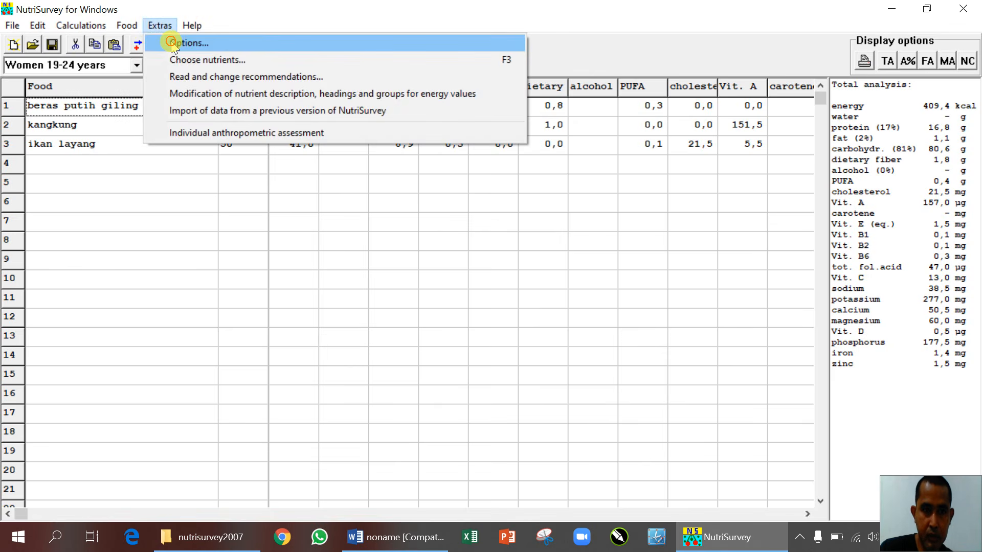
{"action": "left_click", "coordinate": [173, 44]}
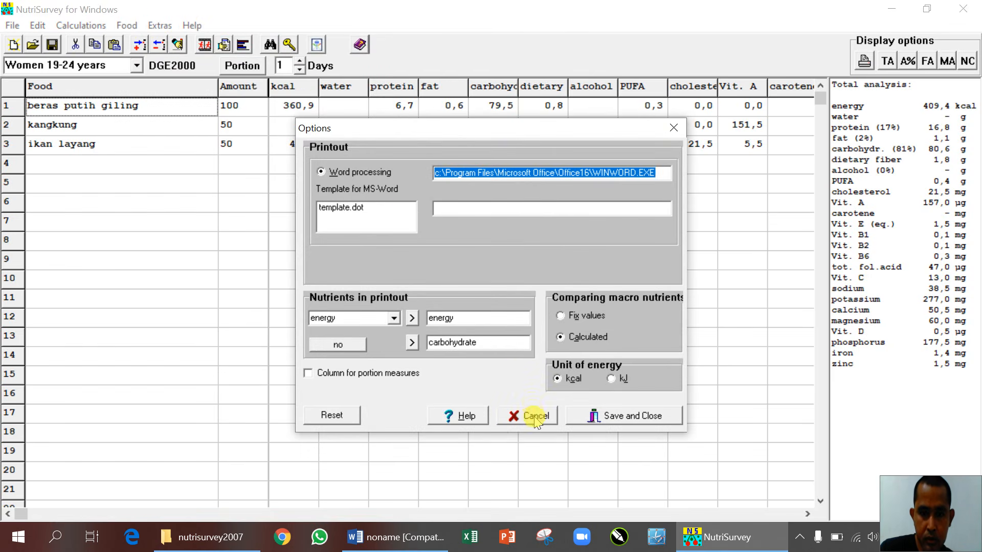
{"action": "left_click", "coordinate": [535, 421]}
- Remove Vit. D from the selected nutrients by returning it to the available ones
{"action": "left_click", "coordinate": [160, 26]}
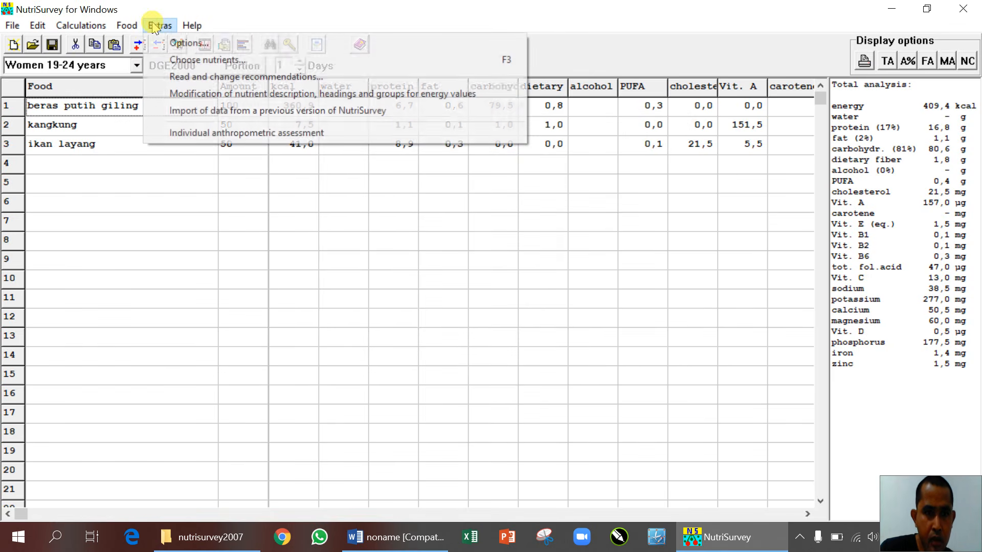
{"action": "left_click", "coordinate": [179, 62]}
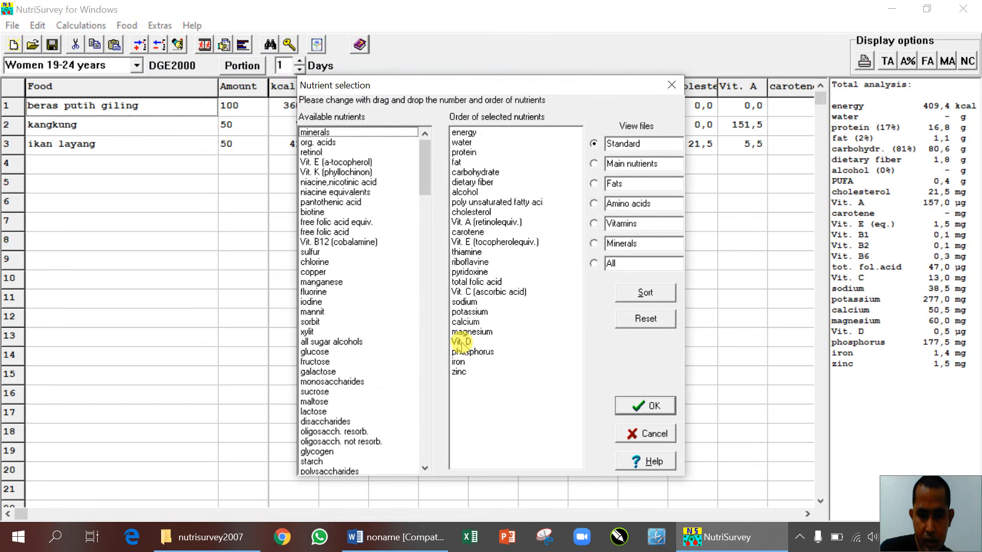
{"action": "left_click", "coordinate": [461, 341]}
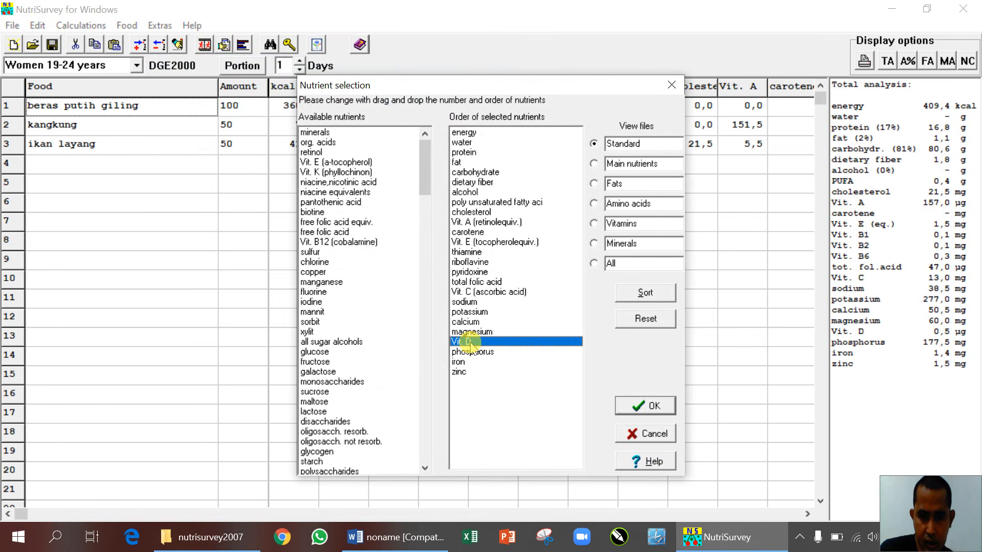
{"action": "left_click_drag", "start_coordinate": [471, 345], "coordinate": [369, 276]}
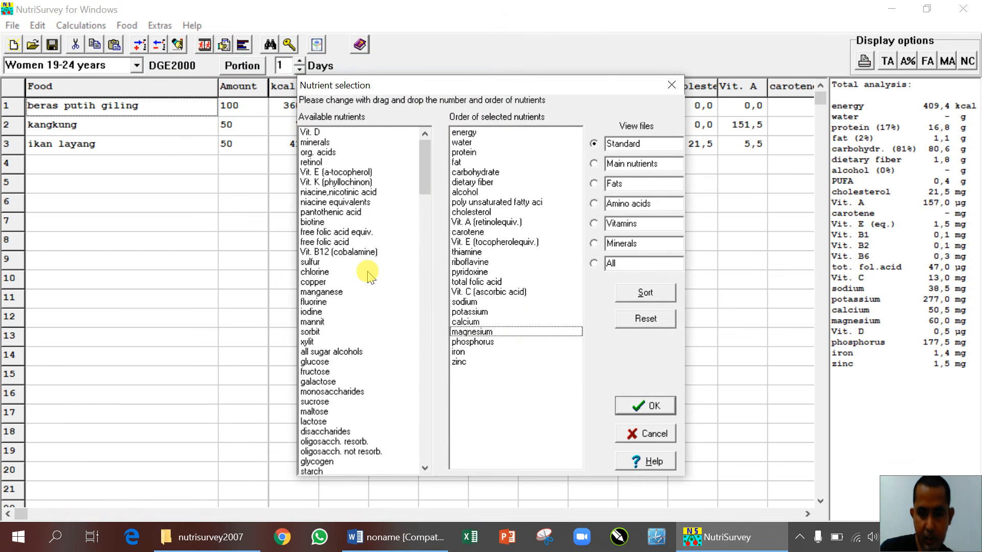
{"action": "left_click", "coordinate": [645, 405]}
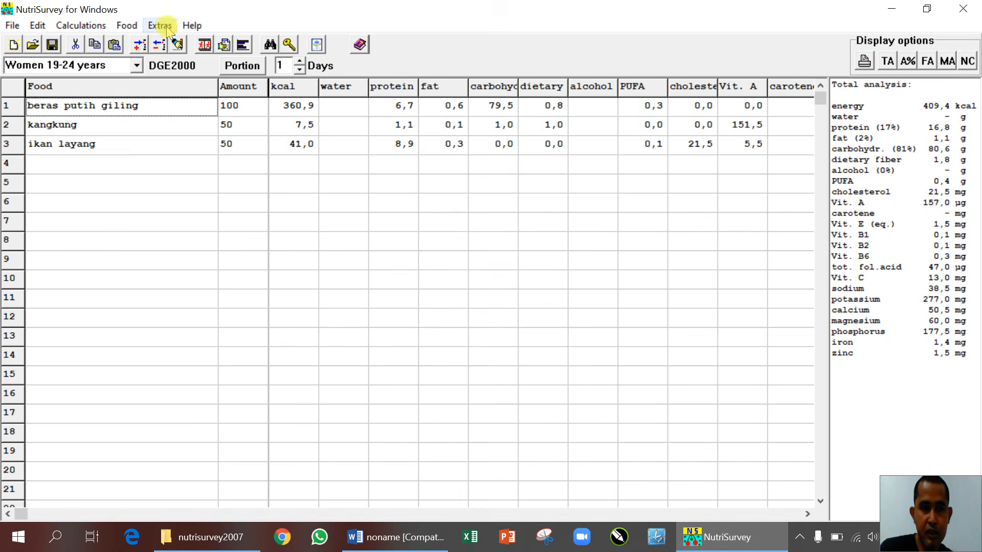
- Look through the Main nutrients, Fats, Amino acids and Vitamins nutrient sets and return to the Standard set
{"action": "left_click", "coordinate": [161, 25]}
{"action": "left_click", "coordinate": [189, 59]}
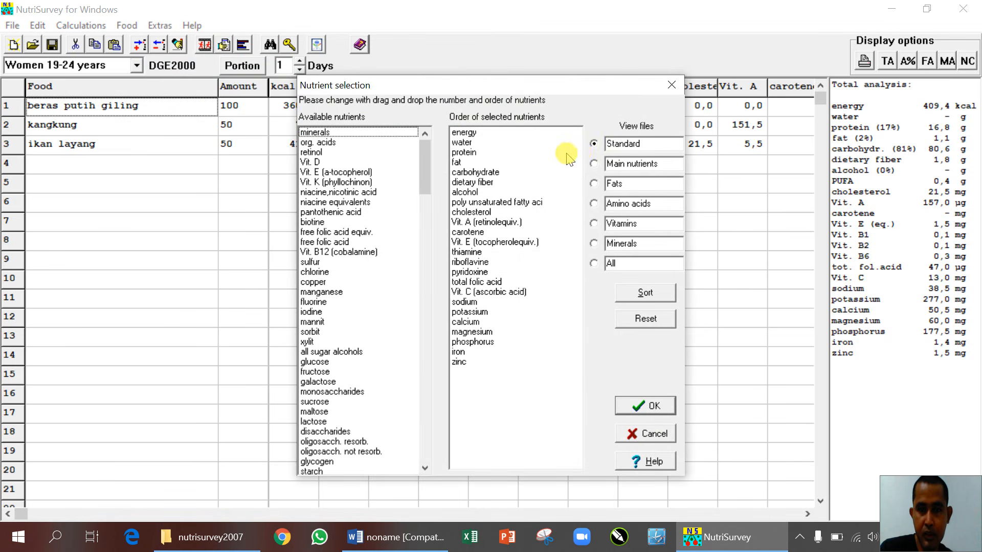
{"action": "left_click", "coordinate": [594, 164]}
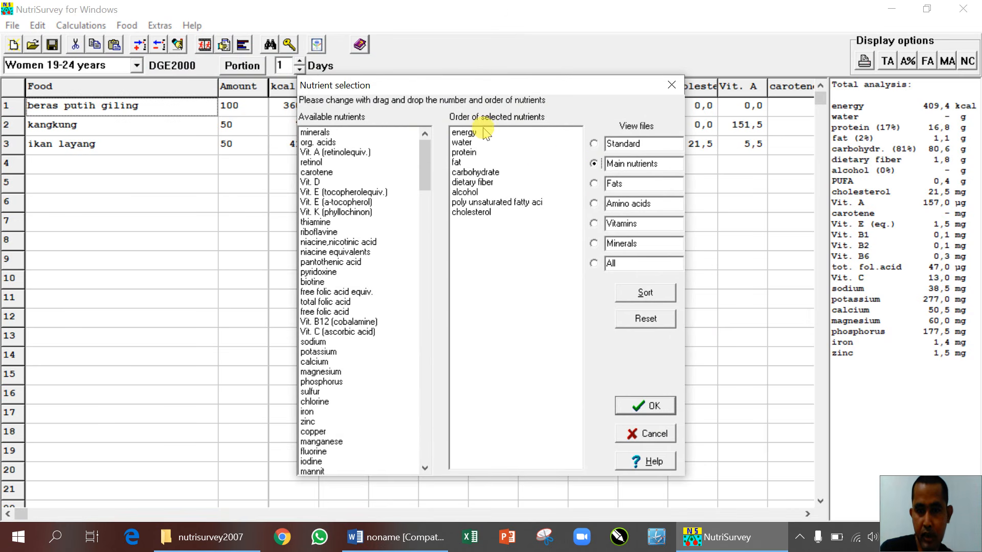
{"action": "left_click", "coordinate": [594, 184]}
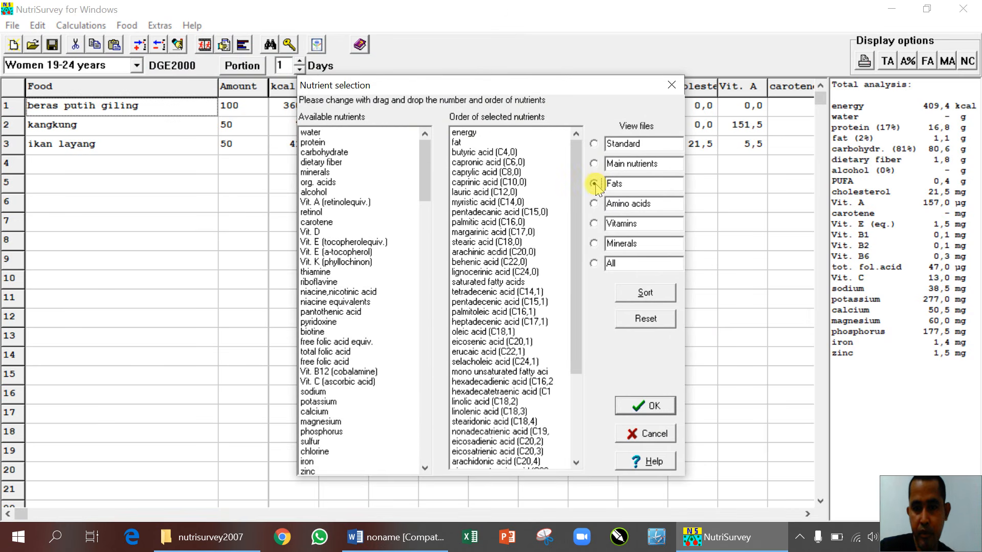
{"action": "left_click", "coordinate": [594, 204]}
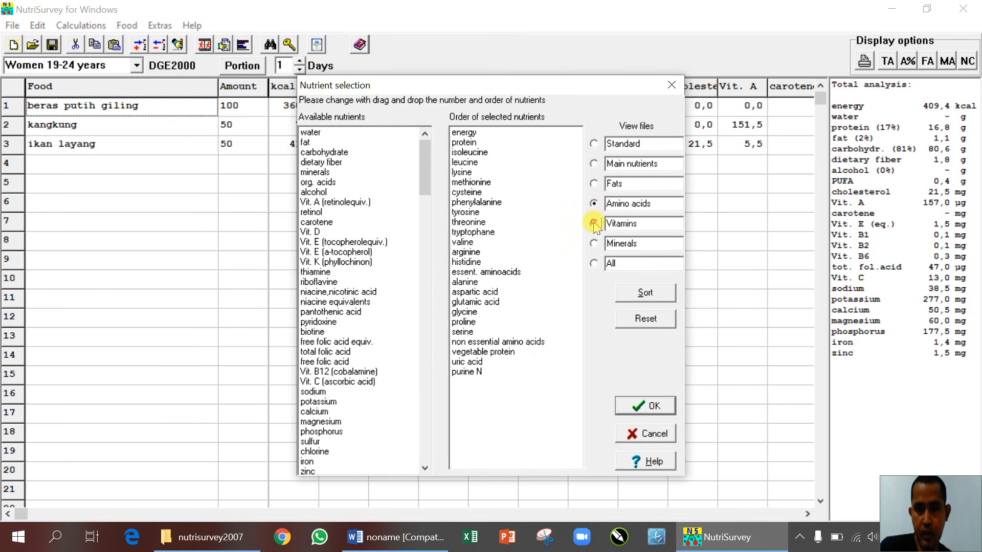
{"action": "left_click", "coordinate": [594, 224]}
{"action": "left_click", "coordinate": [593, 145]}
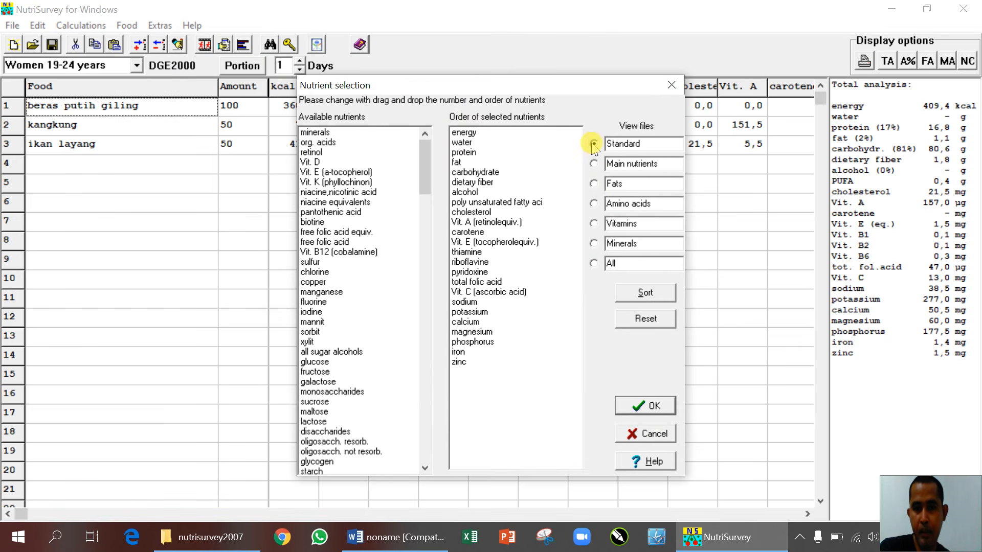
{"action": "left_click", "coordinate": [655, 406]}
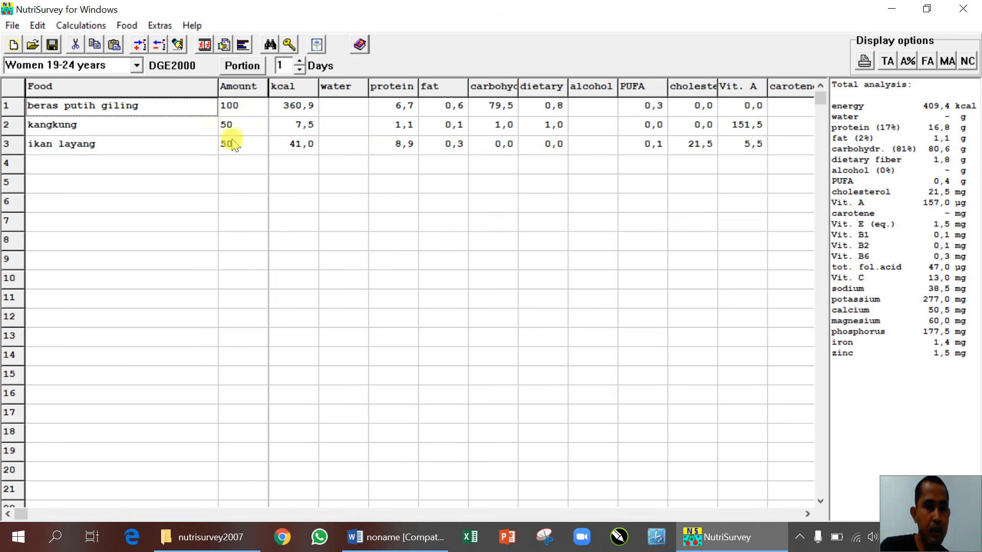
- Save the food record in the nutrisurvey2007 folder under number 1 and the respondent's name, and start a new record
{"action": "left_click", "coordinate": [51, 45]}
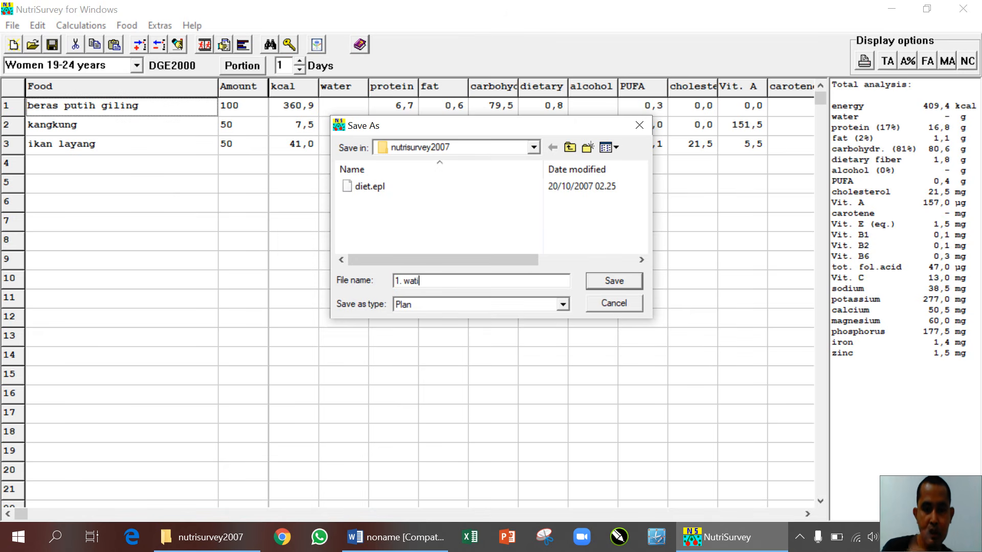
{"action": "left_click", "coordinate": [614, 281]}
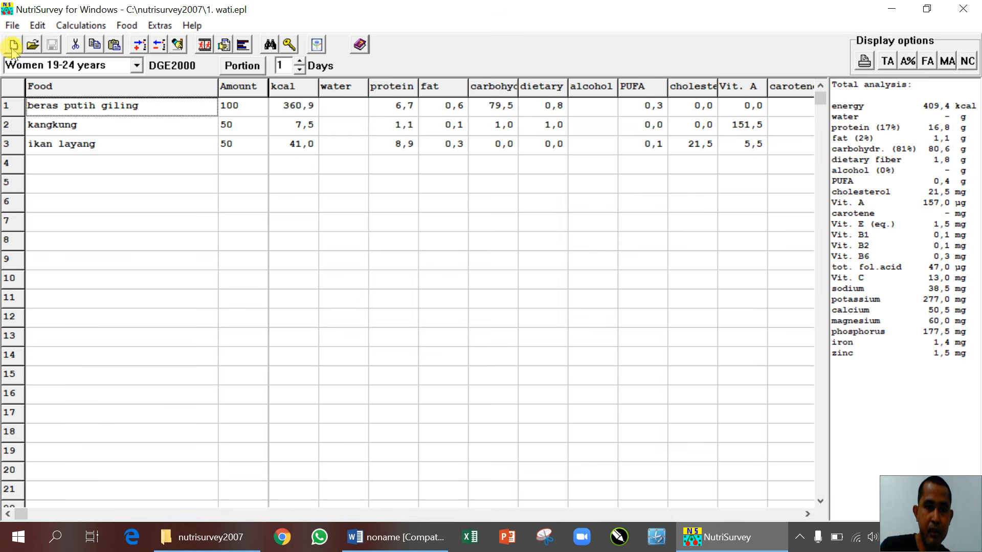
{"action": "left_click", "coordinate": [13, 45]}
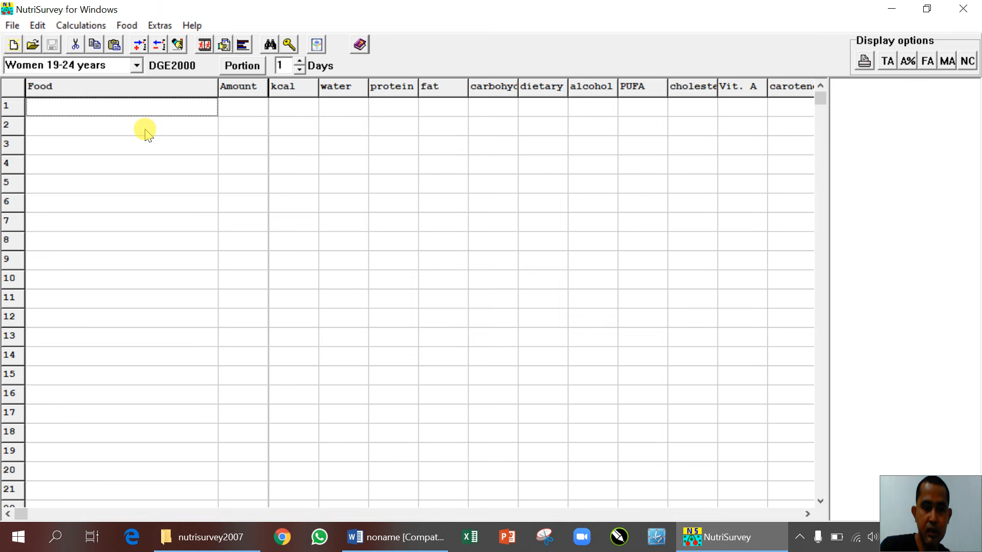
- Search for "beras" in the first row of the new record and add beras putih giling with an amount of 200
{"action": "key", "text": "Return"}
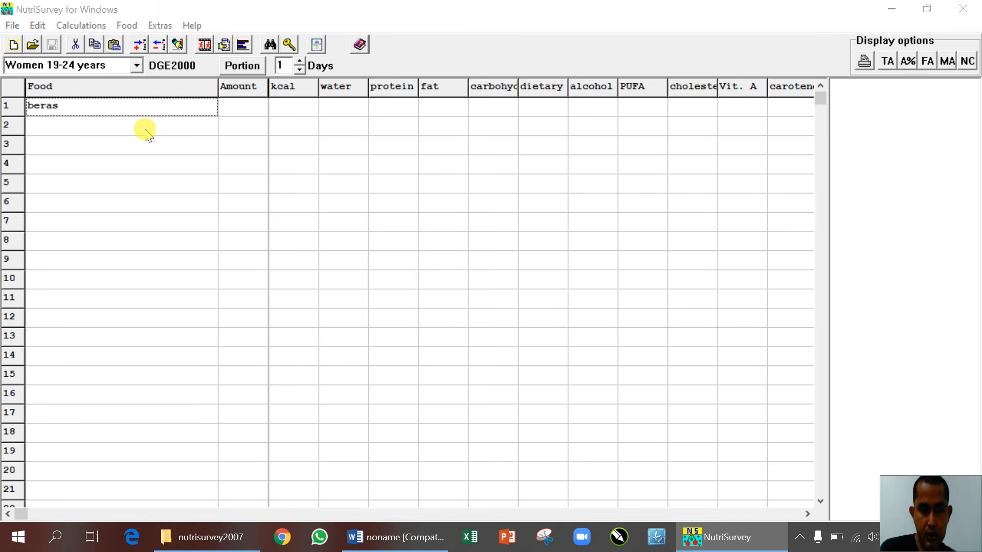
{"action": "left_click", "coordinate": [347, 281]}
{"action": "double_click", "coordinate": [347, 282]}
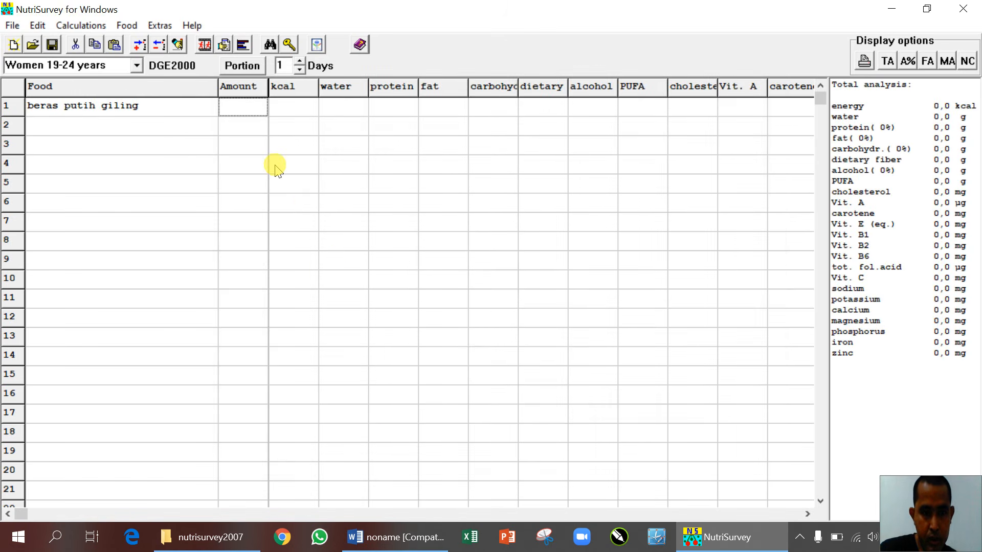
{"action": "type", "text": "200"}
{"action": "key", "text": "Return"}
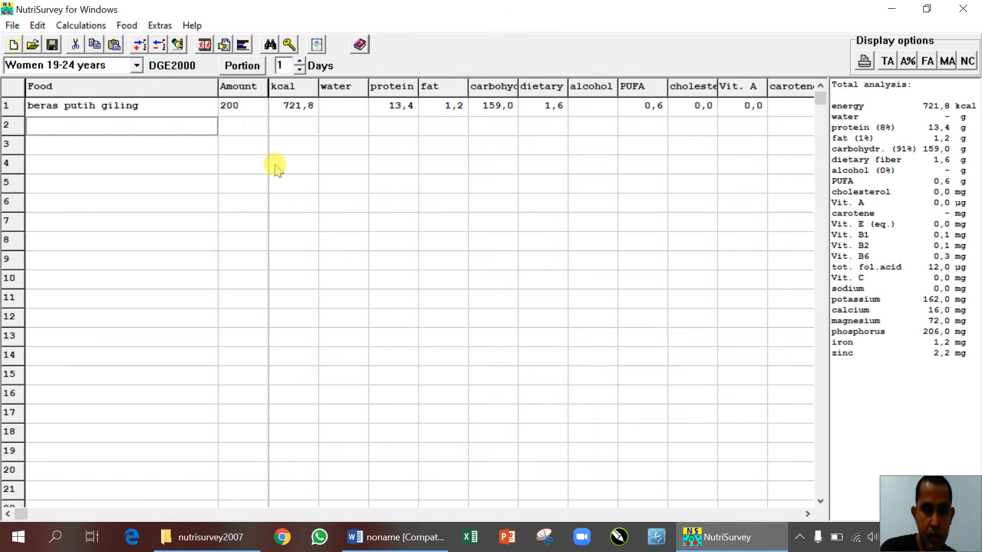
- Search for "ban" in the second row and add ikan bandeng with an amount of 50
{"action": "key", "text": "Return"}
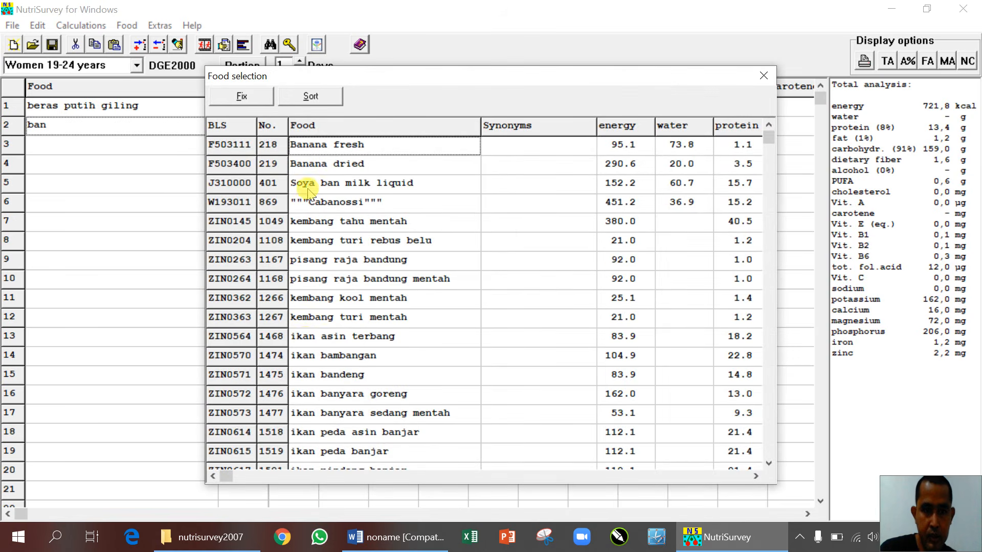
{"action": "double_click", "coordinate": [322, 374]}
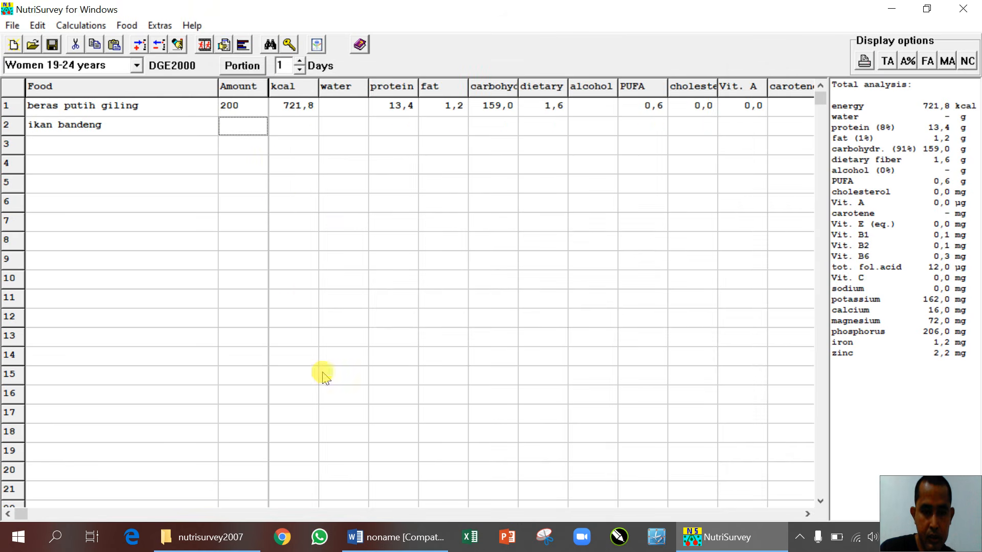
{"action": "type", "text": "50"}
{"action": "key", "text": "Return"}
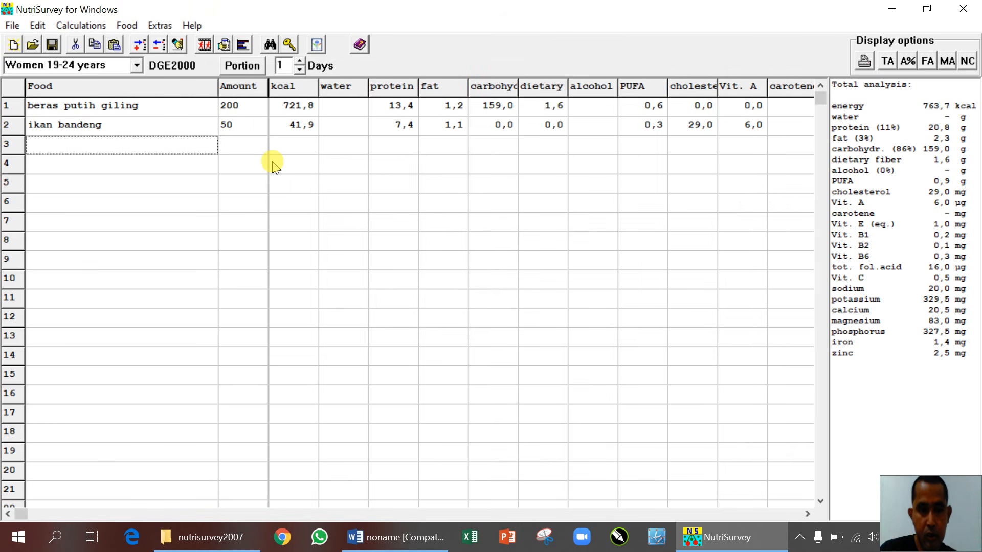
- Search for "bayam" in the third row and add bayam segar with an amount of 100
{"action": "key", "text": "Return"}
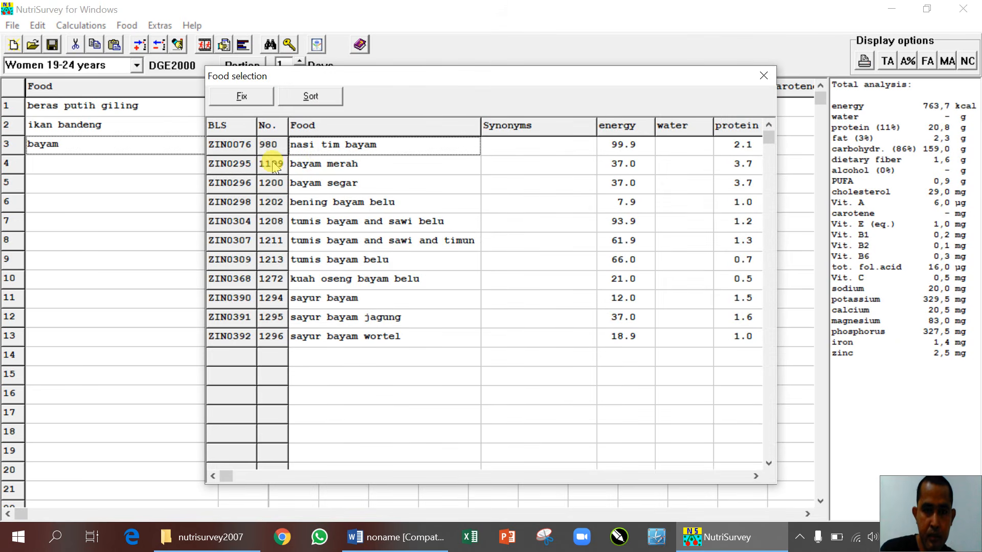
{"action": "double_click", "coordinate": [327, 185]}
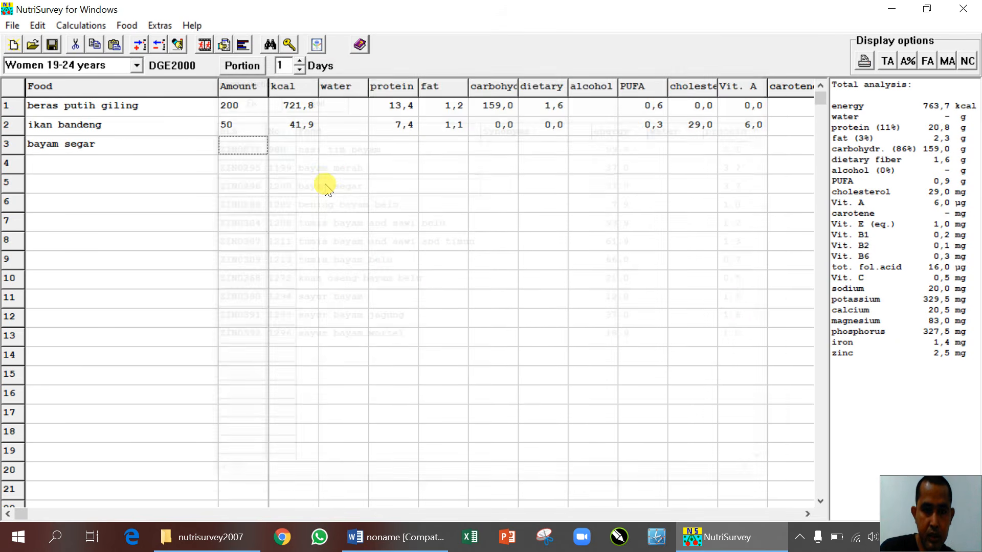
{"action": "type", "text": "100"}
{"action": "key", "text": "Return"}
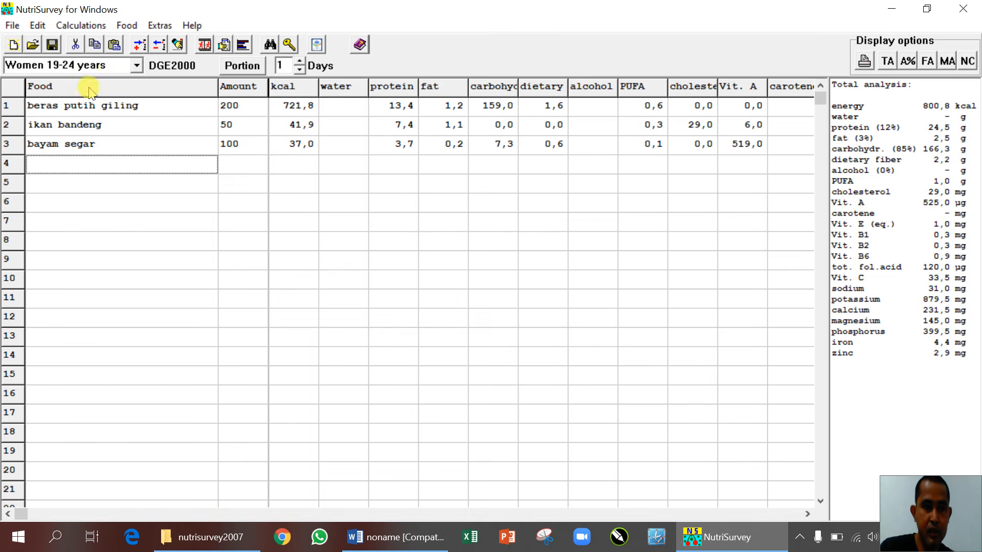
- Save the food record in the nutrisurvey2007 folder under number 2 and the respondent's name, and start a new record
{"action": "left_click", "coordinate": [52, 45]}
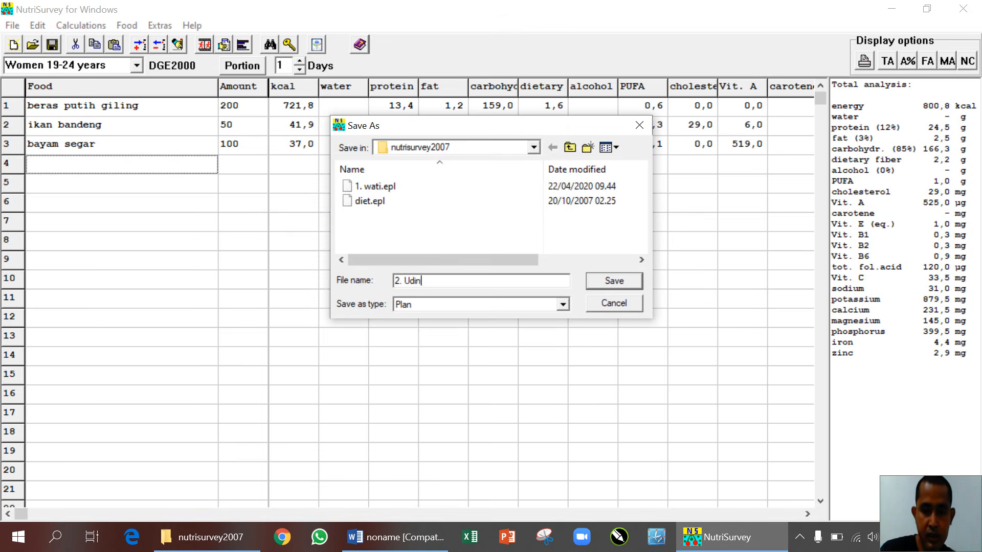
{"action": "key", "text": "Return"}
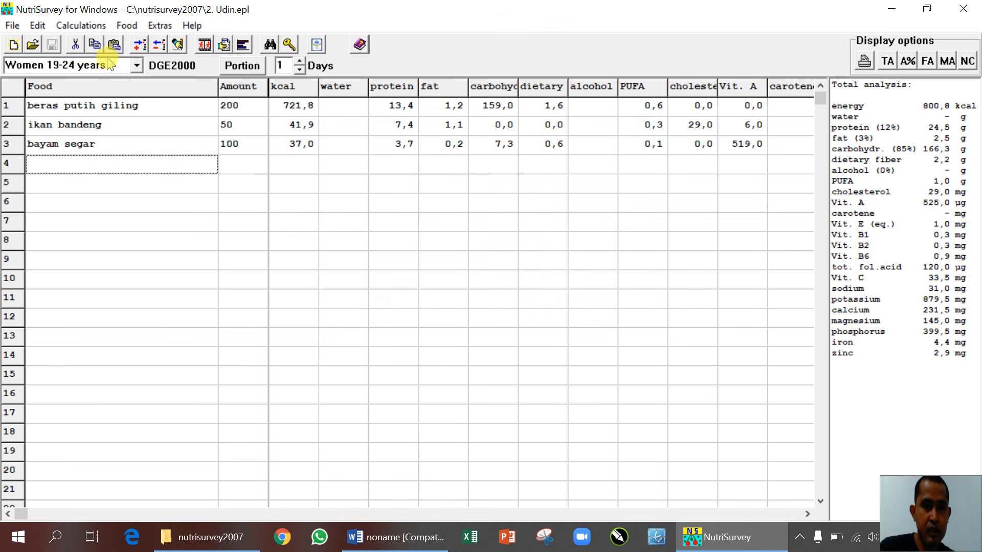
{"action": "left_click", "coordinate": [13, 45]}
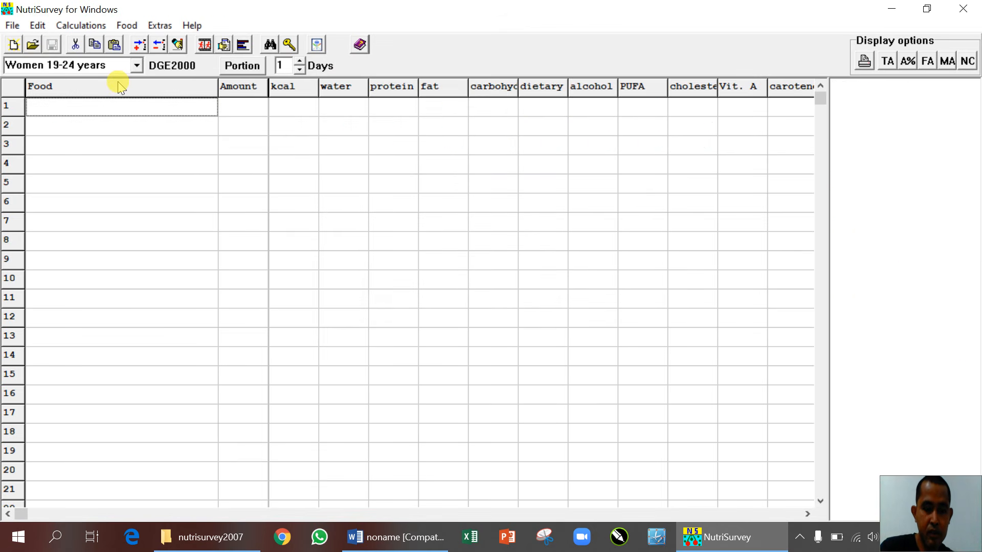
- Search for "beras" in the first row of the new record and add beras merah giling with an amount of 150
{"action": "type", "text": "beras"}
{"action": "key", "text": "Return"}
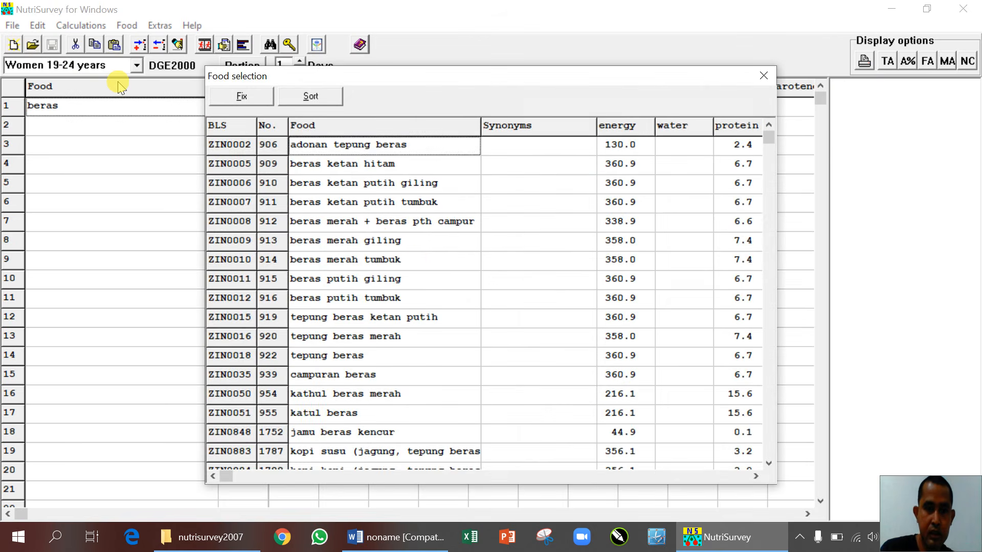
{"action": "double_click", "coordinate": [385, 248]}
{"action": "type", "text": "15"}
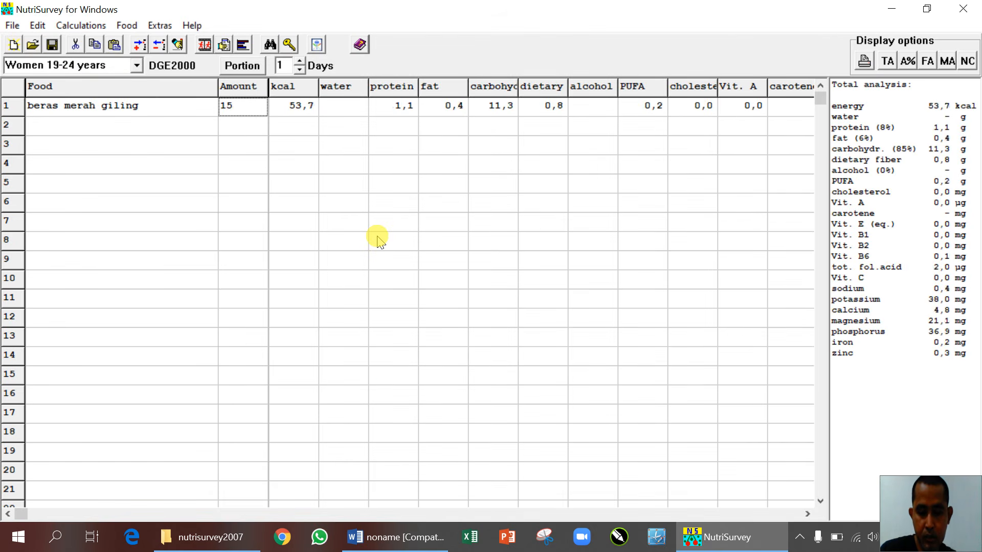
{"action": "type", "text": "0"}
{"action": "key", "text": "Return"}
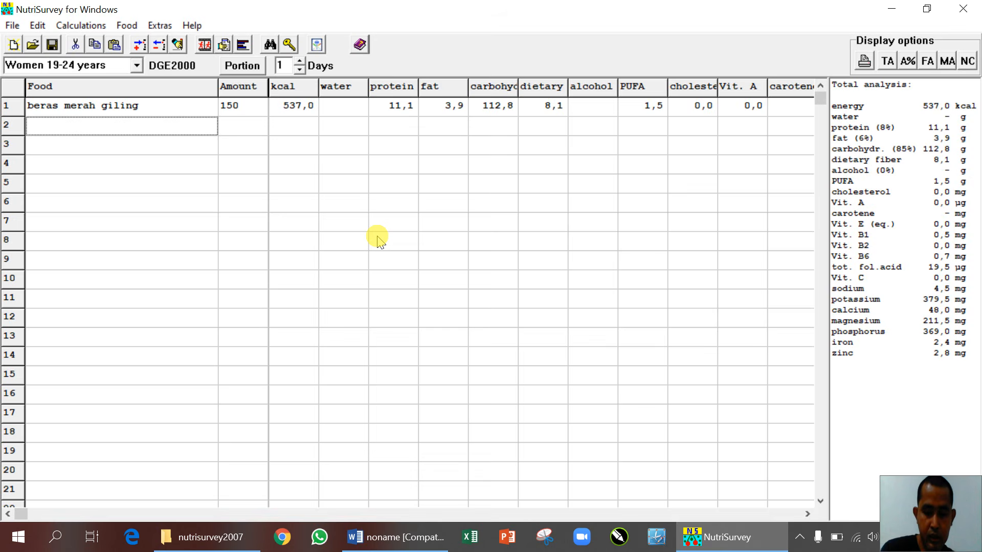
- Search for "teri" in the second row and add ikan teri segar with an amount of 50
{"action": "type", "text": "teri"}
{"action": "key", "text": "Return"}
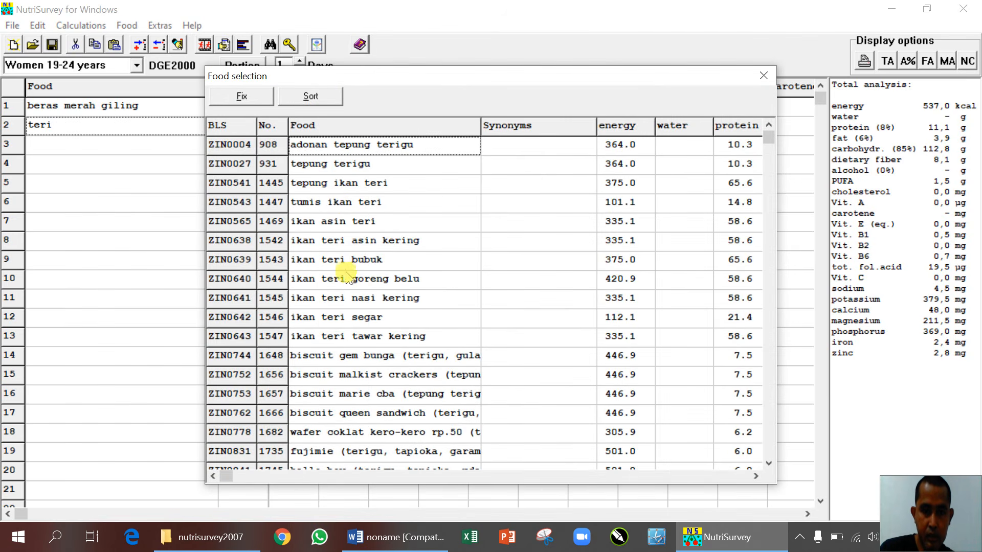
{"action": "double_click", "coordinate": [347, 318]}
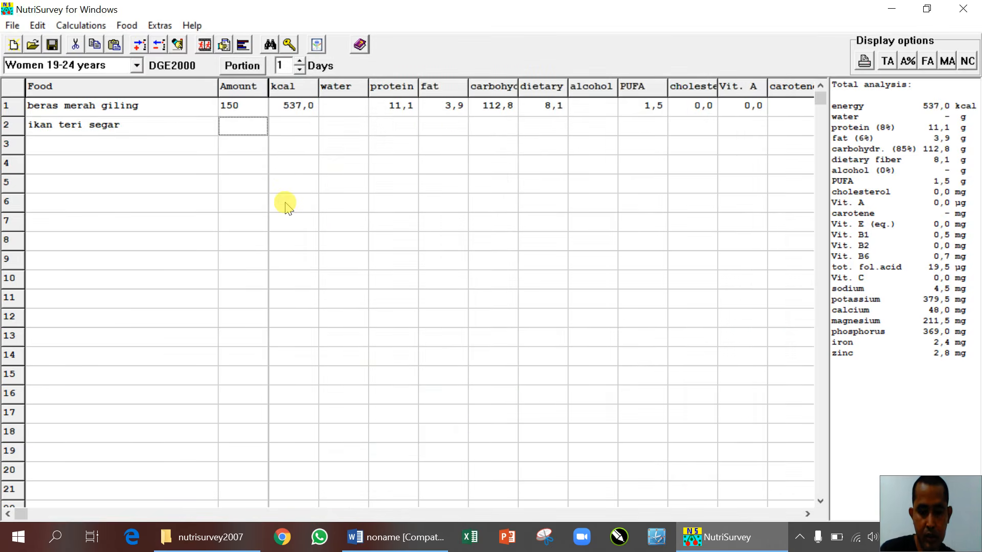
{"action": "type", "text": "50"}
{"action": "key", "text": "Return"}
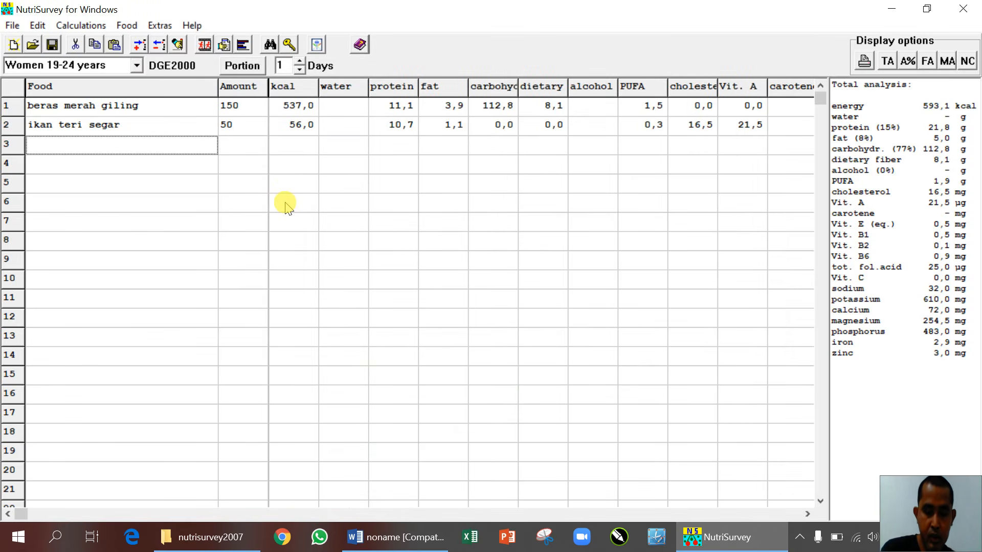
- Search for "kangk" in the third row and add kangkung with an amount of 100
{"action": "key", "text": "Return"}
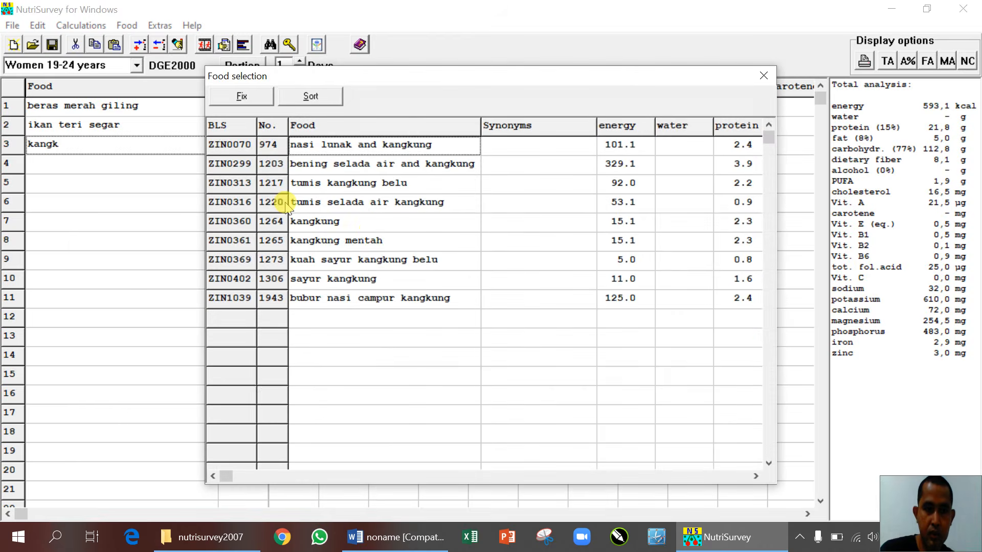
{"action": "double_click", "coordinate": [362, 225]}
{"action": "type", "text": "100"}
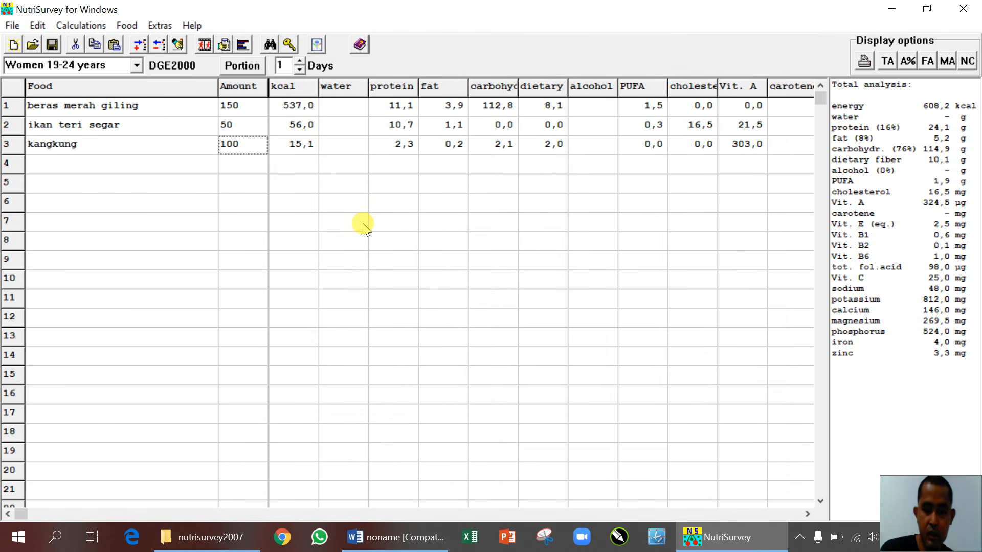
{"action": "key", "text": "Return"}
- Save the food record in the nutrisurvey2007 folder under number 3 and the respondent's name
{"action": "left_click", "coordinate": [53, 45]}
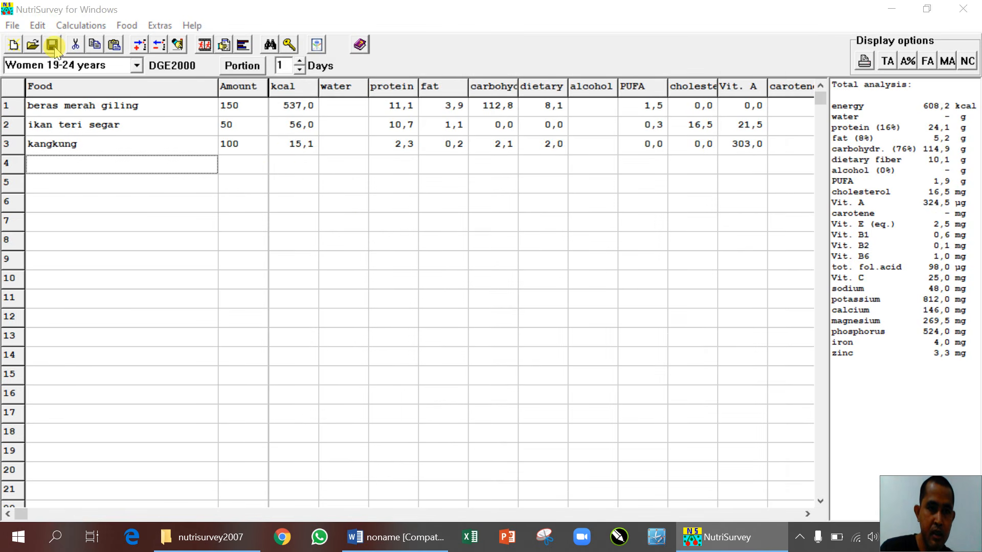
{"action": "type", "text": "3. dedi"}
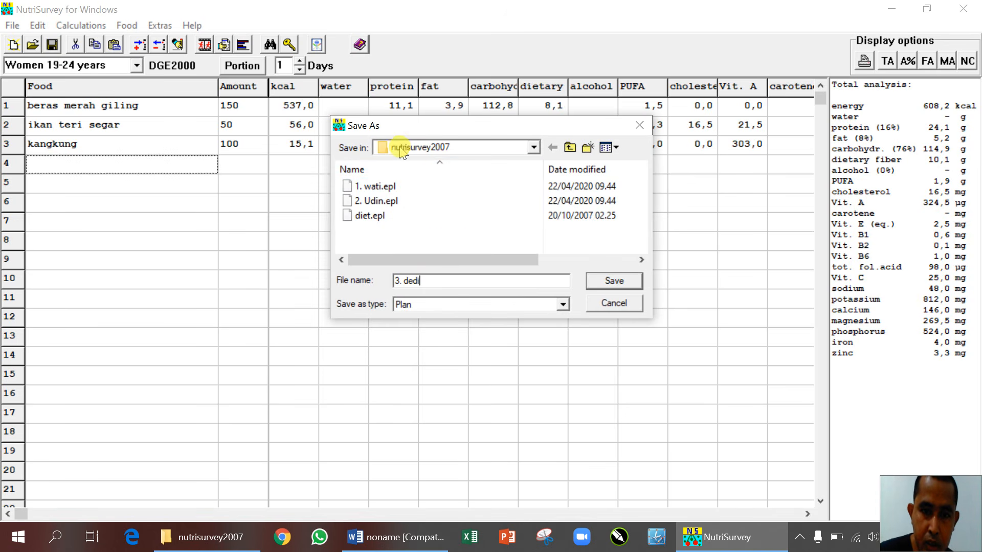
{"action": "left_click", "coordinate": [533, 147]}
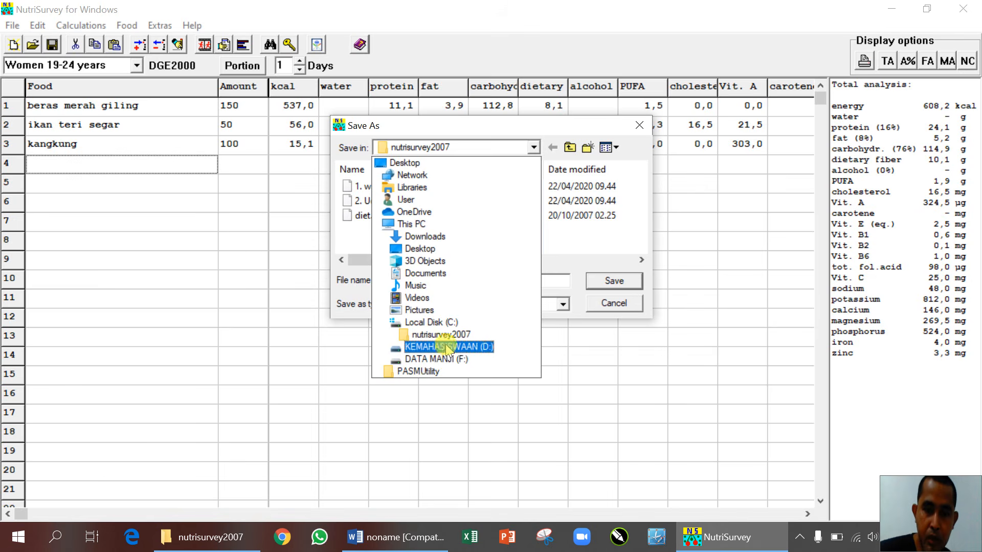
{"action": "left_click", "coordinate": [576, 249]}
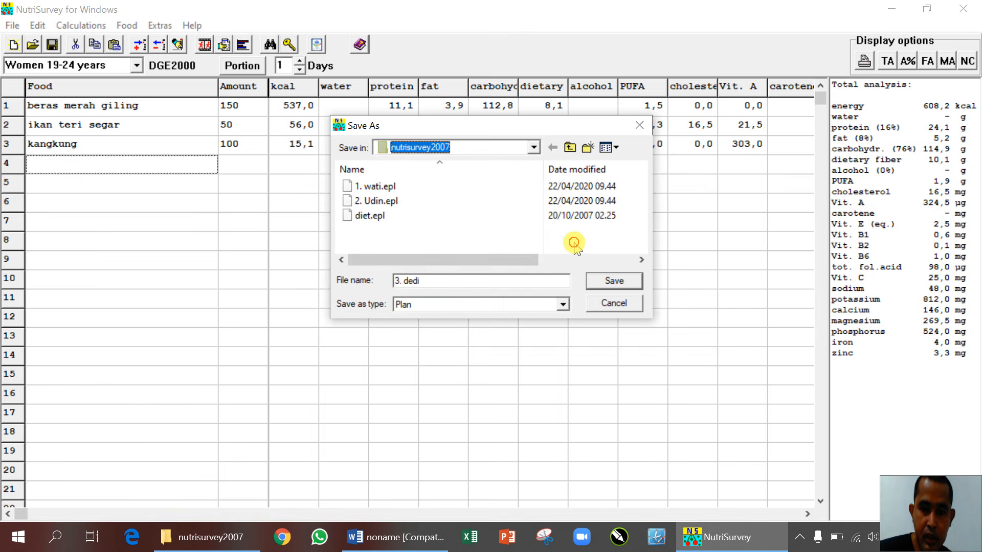
{"action": "left_click", "coordinate": [613, 281]}
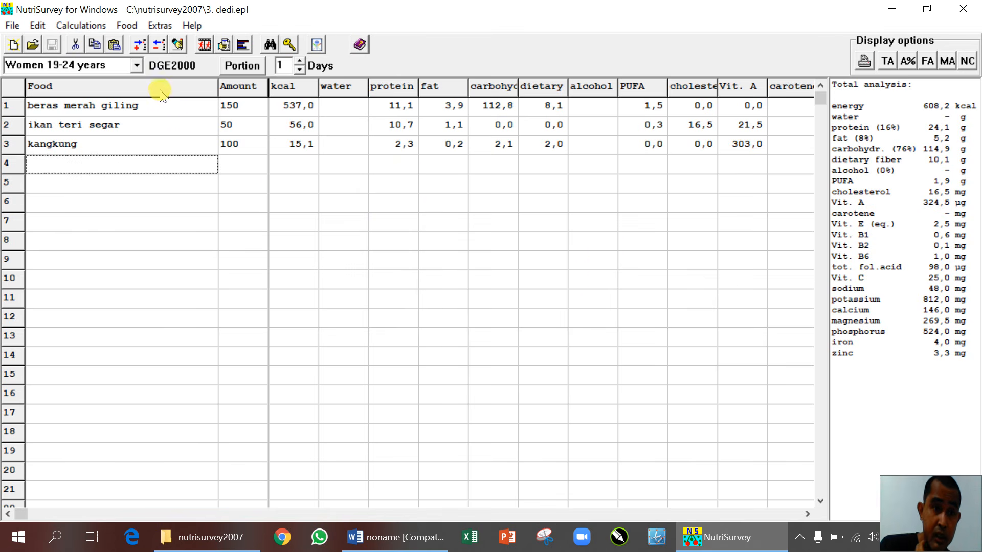
- Run the analysis of several food records on the three numbered respondent files, with Excel output that includes the detailed food records
{"action": "left_click", "coordinate": [92, 29]}
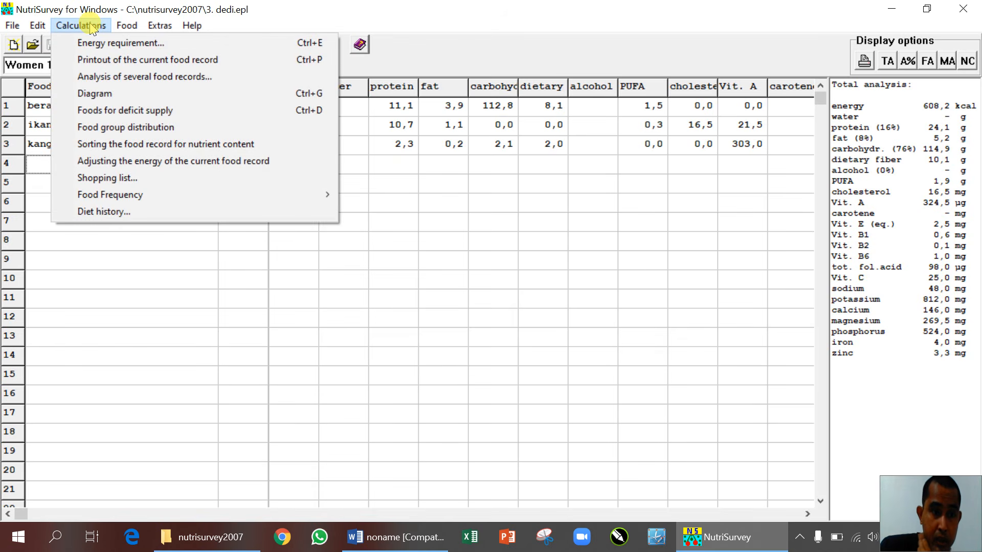
{"action": "left_click", "coordinate": [140, 80]}
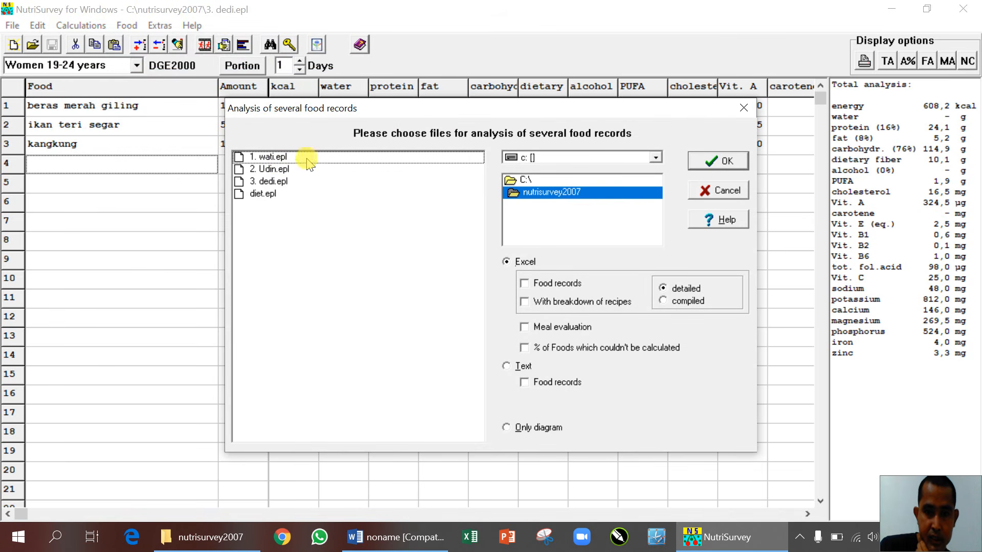
{"action": "left_click", "coordinate": [283, 158]}
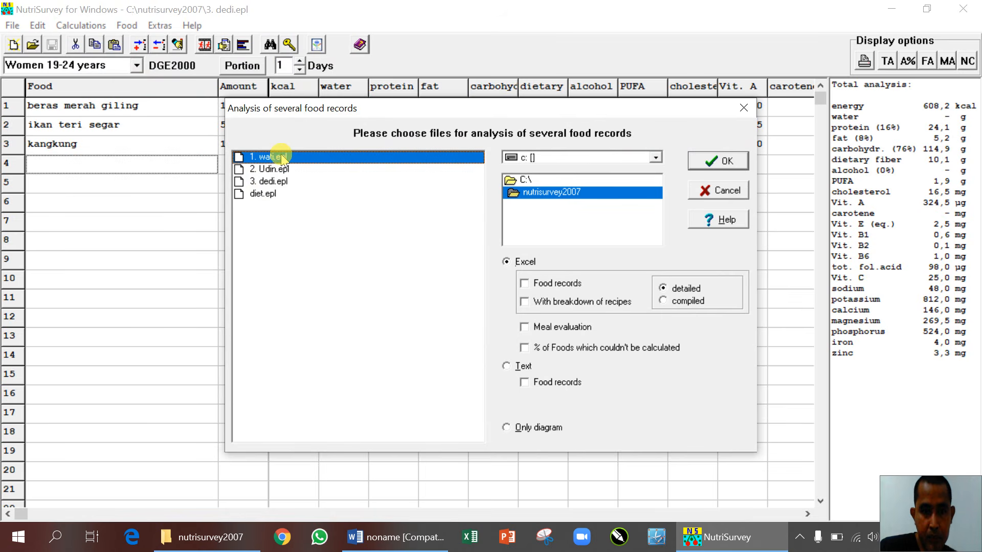
{"action": "left_click", "coordinate": [282, 183], "text": "shift"}
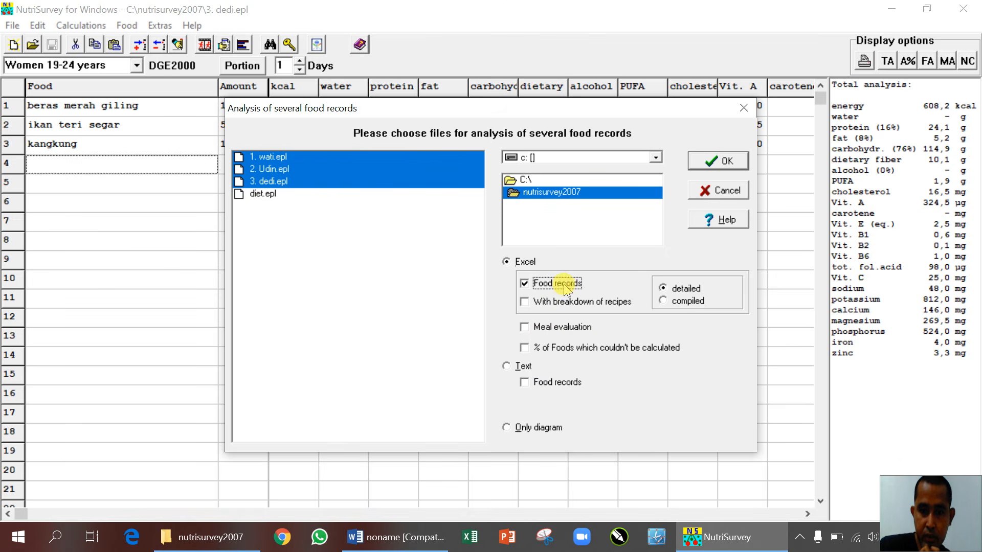
{"action": "left_click", "coordinate": [715, 163]}
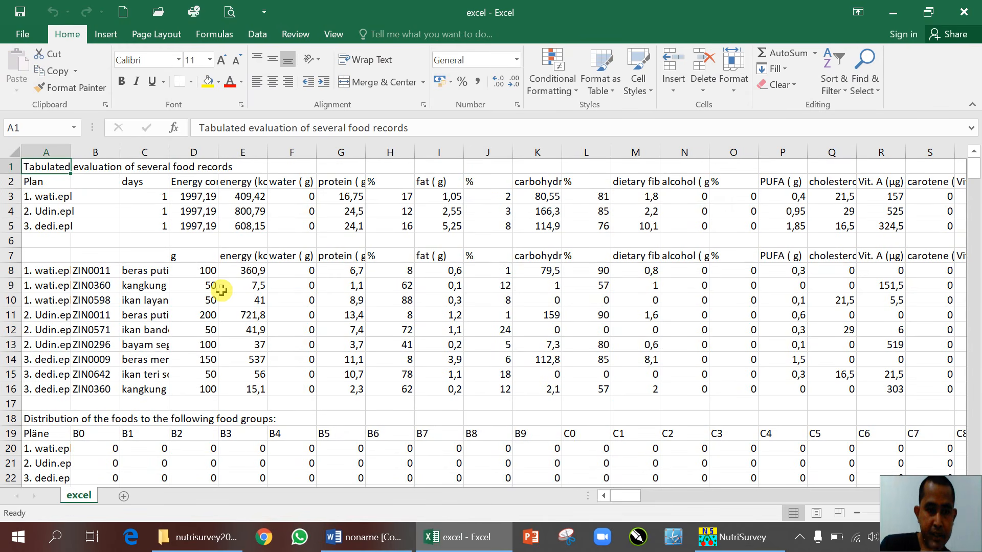
- Widen columns A and C of the exported Excel sheet to fit the record file names and food names
{"action": "left_click", "coordinate": [221, 291]}
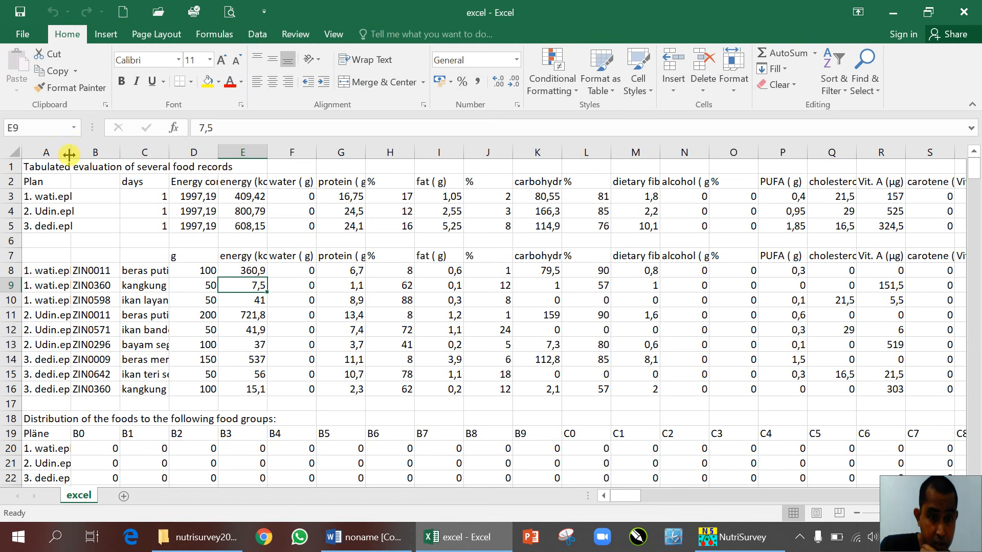
{"action": "left_click_drag", "start_coordinate": [69, 155], "coordinate": [110, 153]}
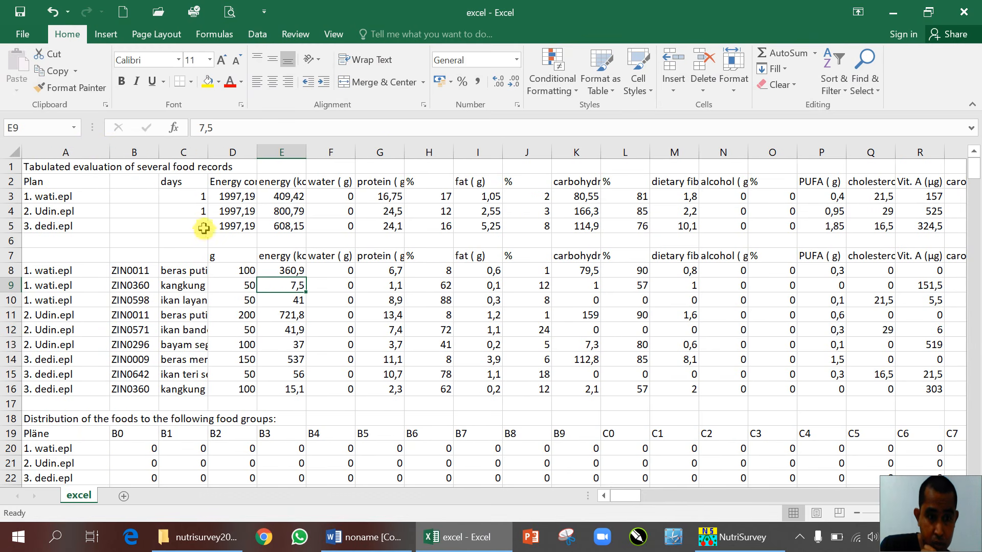
{"action": "left_click", "coordinate": [37, 272]}
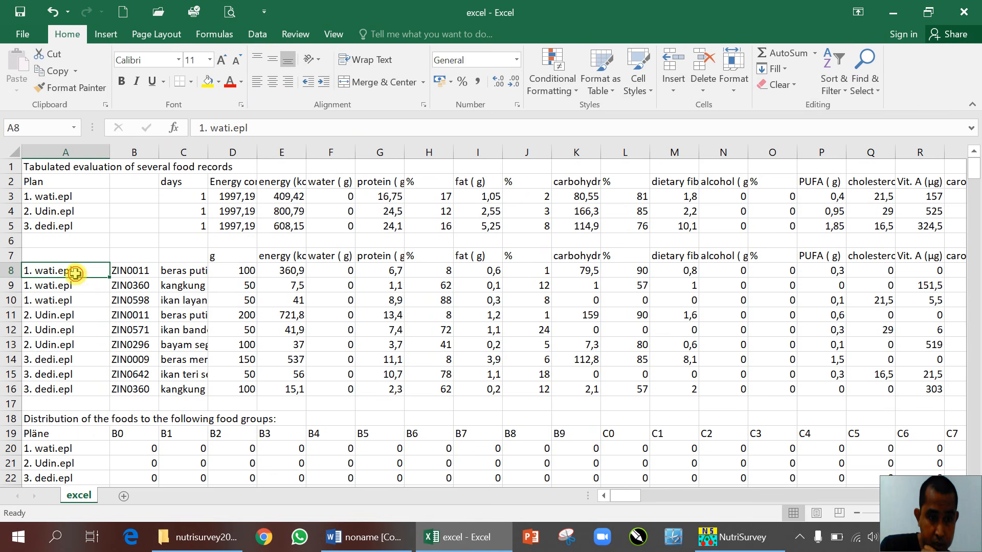
{"action": "left_click", "coordinate": [179, 271]}
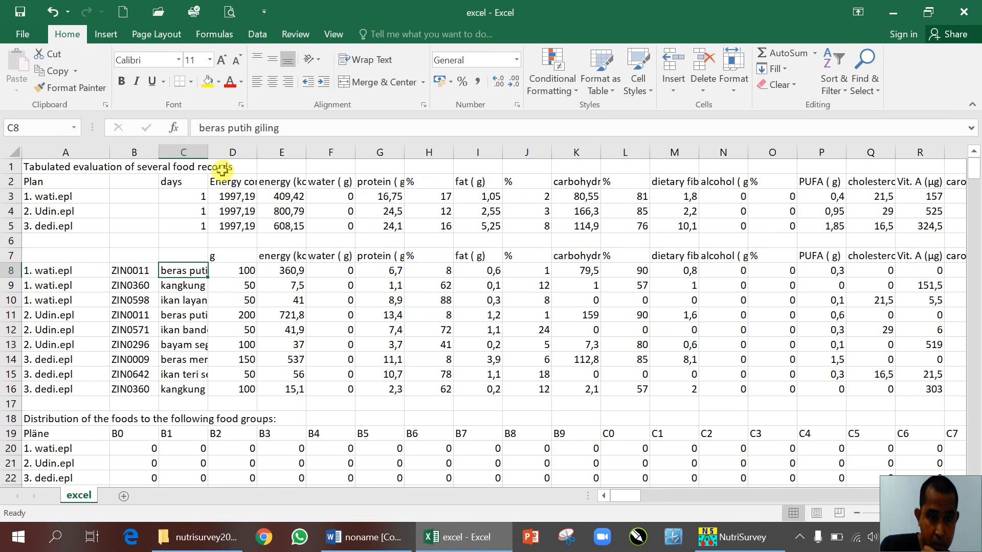
{"action": "left_click_drag", "start_coordinate": [212, 152], "coordinate": [242, 152]}
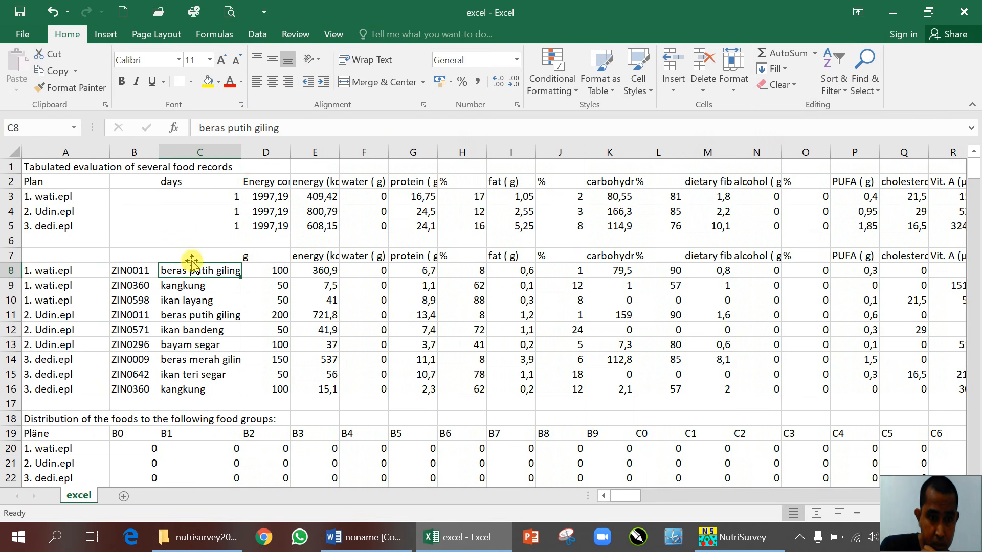
- Examine each respondent's food entries, the nutrient totals per record and the food group distribution in the exported sheet
{"action": "left_click", "coordinate": [185, 287]}
{"action": "left_click", "coordinate": [189, 301]}
{"action": "left_click", "coordinate": [190, 316]}
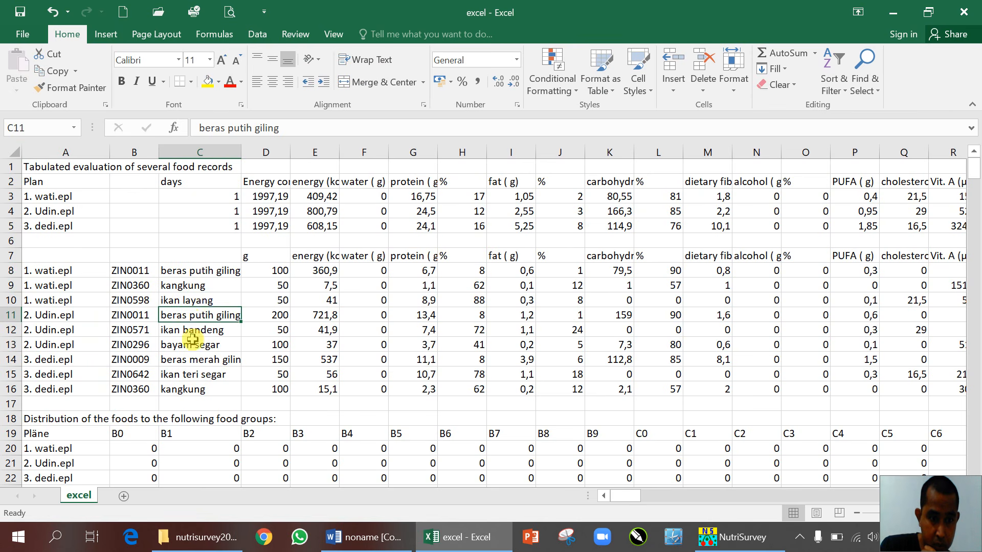
{"action": "left_click", "coordinate": [192, 330]}
{"action": "left_click", "coordinate": [194, 345]}
{"action": "left_click", "coordinate": [197, 359]}
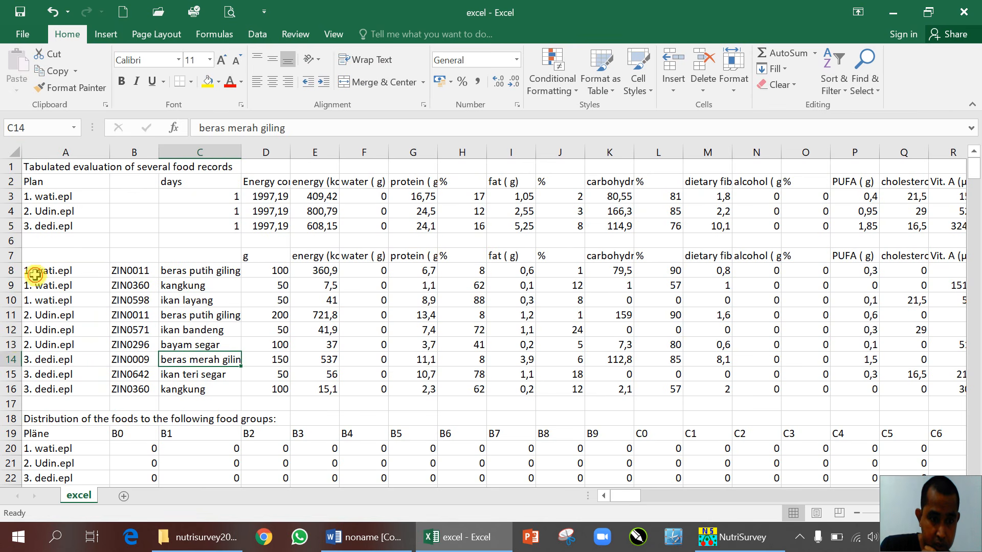
{"action": "left_click_drag", "start_coordinate": [34, 273], "coordinate": [40, 304]}
{"action": "left_click", "coordinate": [40, 314]}
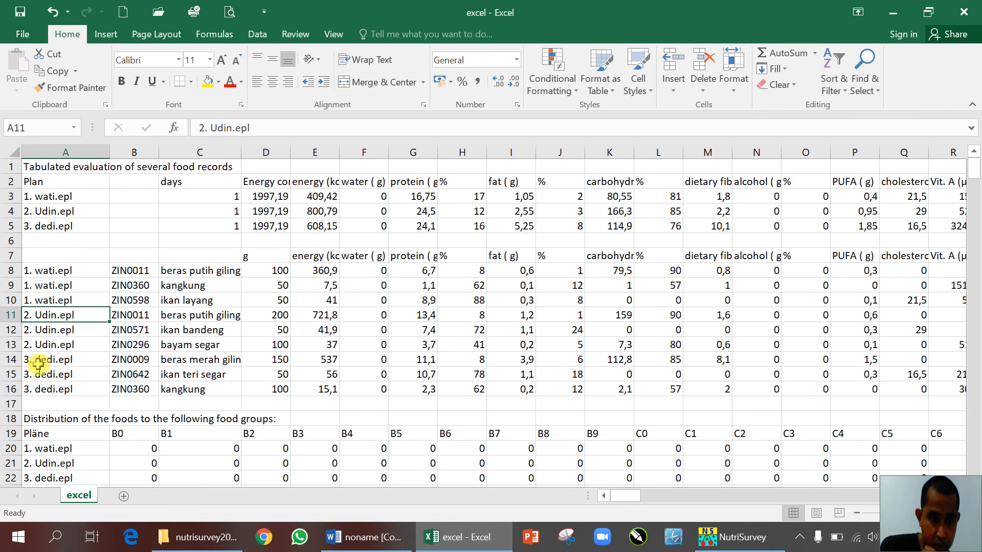
{"action": "left_click", "coordinate": [262, 197]}
{"action": "left_click", "coordinate": [149, 196]}
{"action": "left_click", "coordinate": [279, 197]}
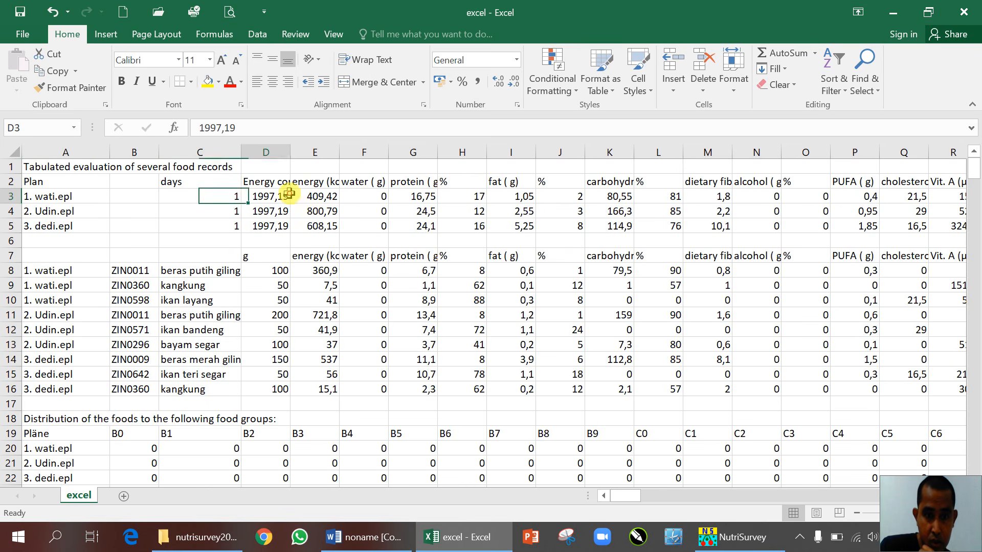
{"action": "left_click", "coordinate": [381, 200]}
{"action": "scroll", "coordinate": [248, 338], "scroll_direction": "down", "scroll_amount": 6}
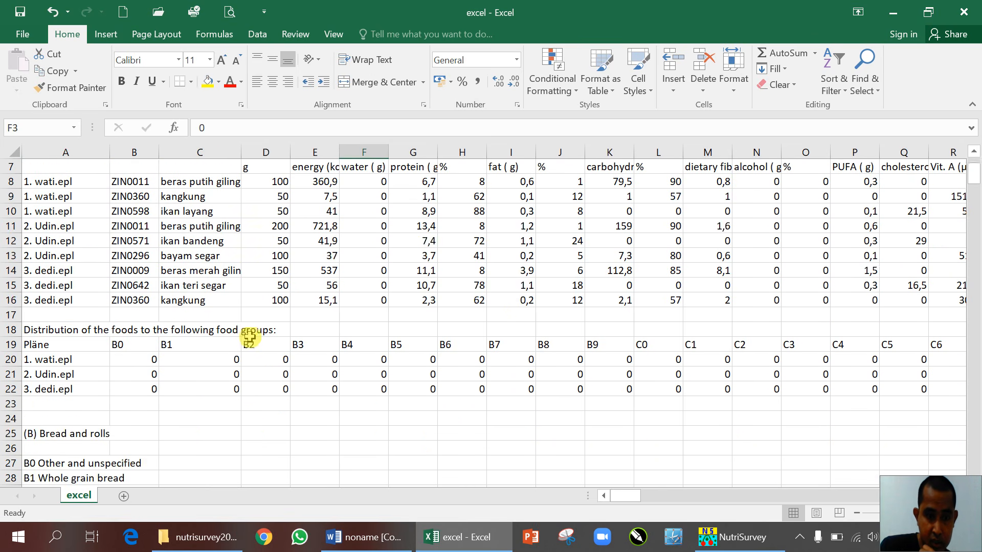
{"action": "scroll", "coordinate": [248, 337], "scroll_direction": "down", "scroll_amount": 6}
{"action": "scroll", "coordinate": [249, 338], "scroll_direction": "up", "scroll_amount": 9}
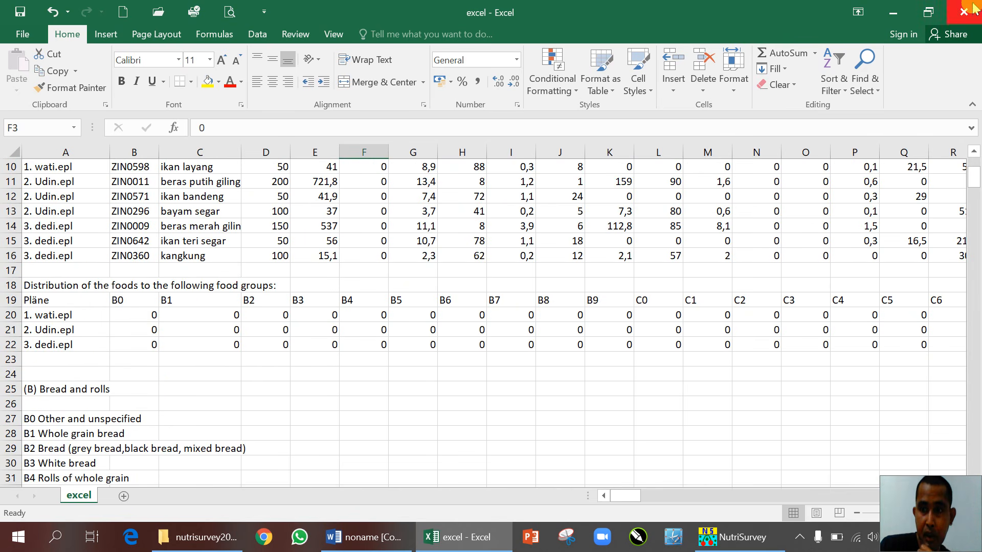
- Close the exported workbook and rerun the analysis of several food records in NutriSurvey on the three numbered files, with Excel output excluding food records
{"action": "left_click", "coordinate": [953, 13]}
{"action": "left_click", "coordinate": [491, 284]}
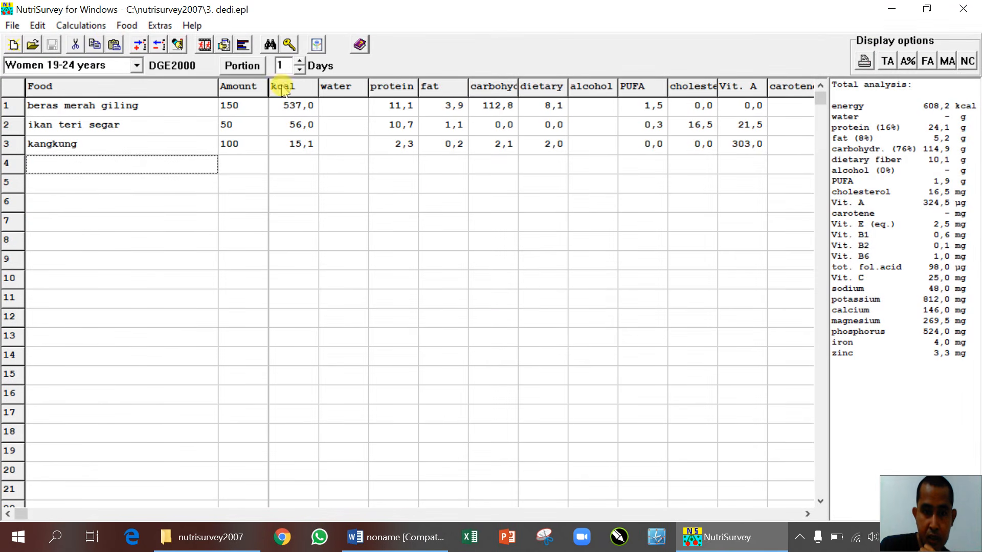
{"action": "left_click", "coordinate": [82, 26]}
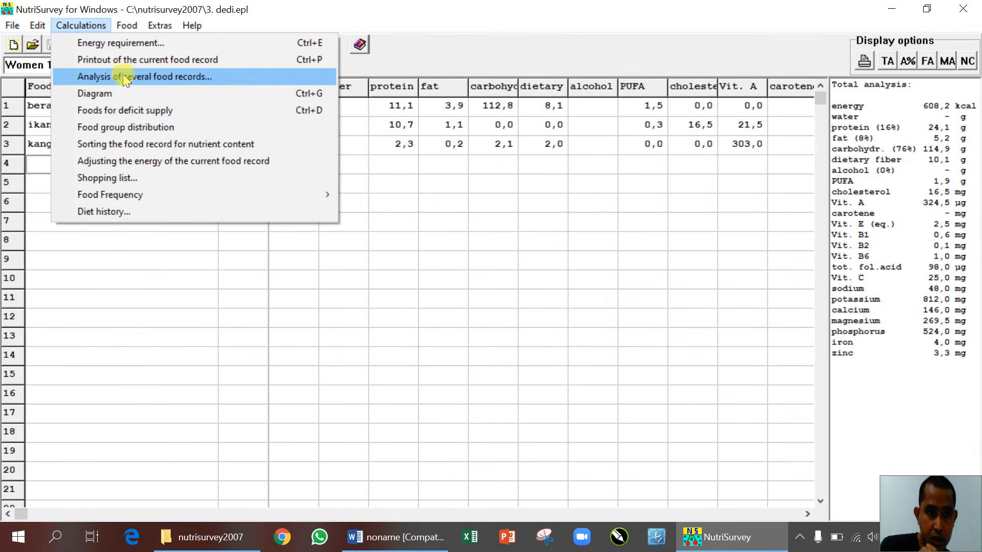
{"action": "left_click", "coordinate": [153, 82]}
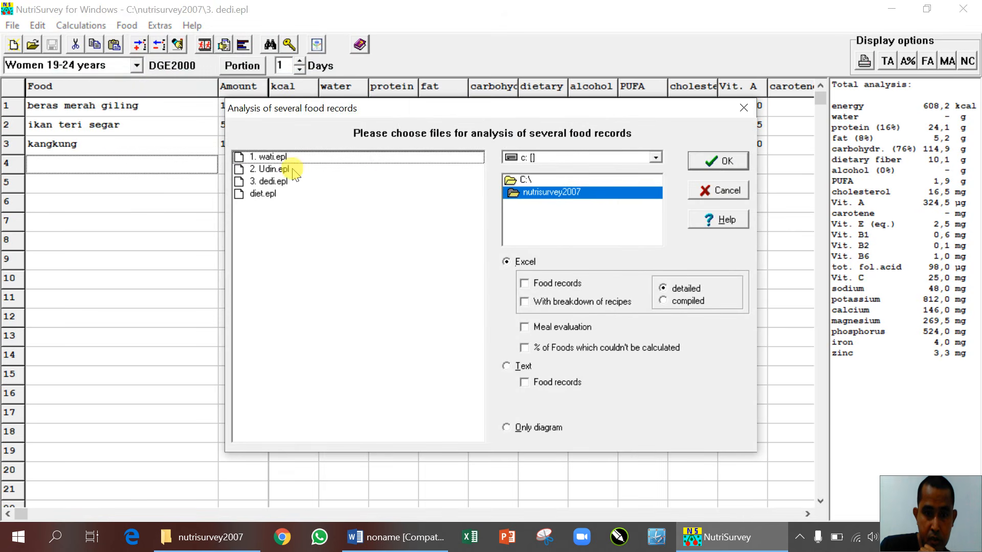
{"action": "left_click", "coordinate": [277, 157]}
{"action": "left_click", "coordinate": [283, 183], "text": "shift"}
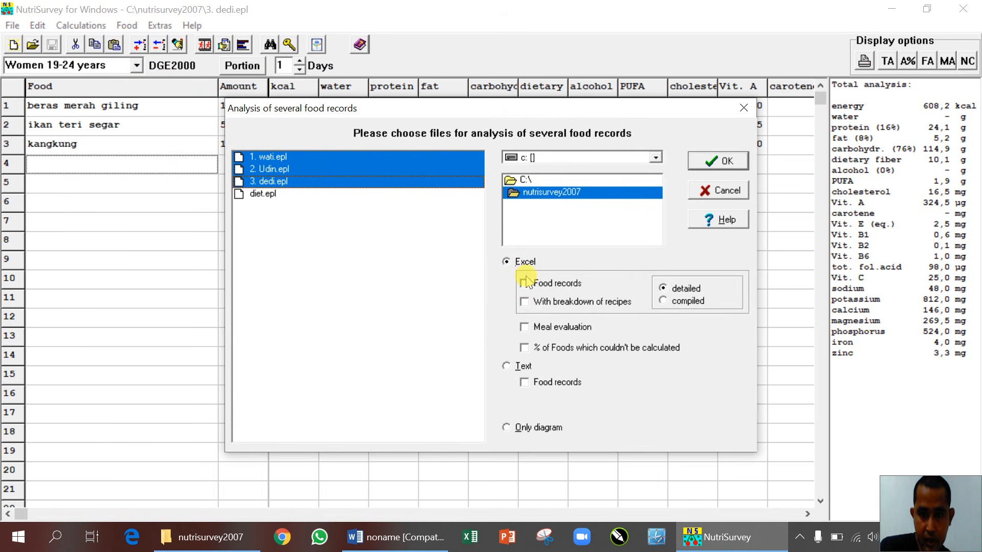
{"action": "left_click", "coordinate": [705, 163]}
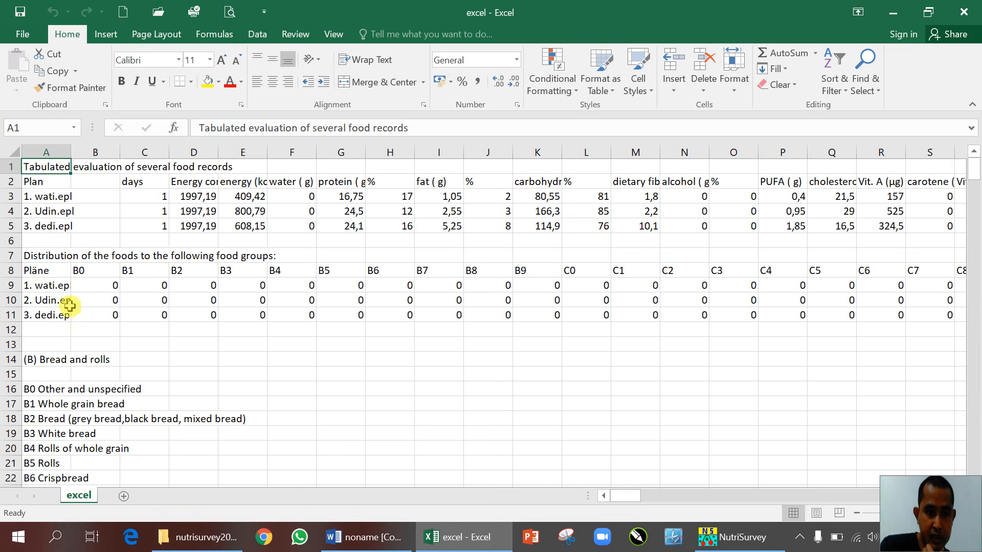
- Delete all rows from row 6 to the end of the sheet, removing the food group distribution and its legend
{"action": "scroll", "coordinate": [71, 317], "scroll_direction": "down", "scroll_amount": 4}
{"action": "scroll", "coordinate": [70, 317], "scroll_direction": "up", "scroll_amount": 4}
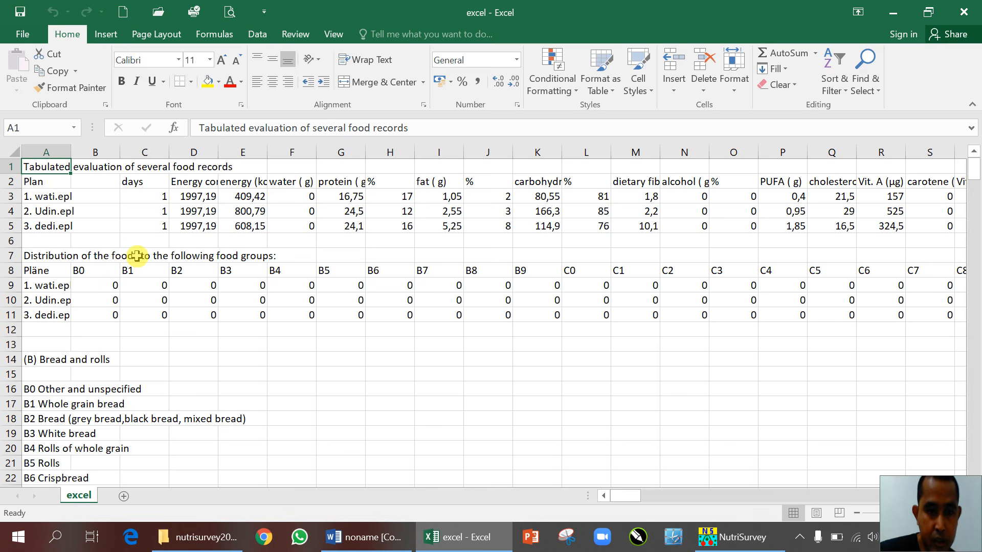
{"action": "left_click", "coordinate": [10, 241]}
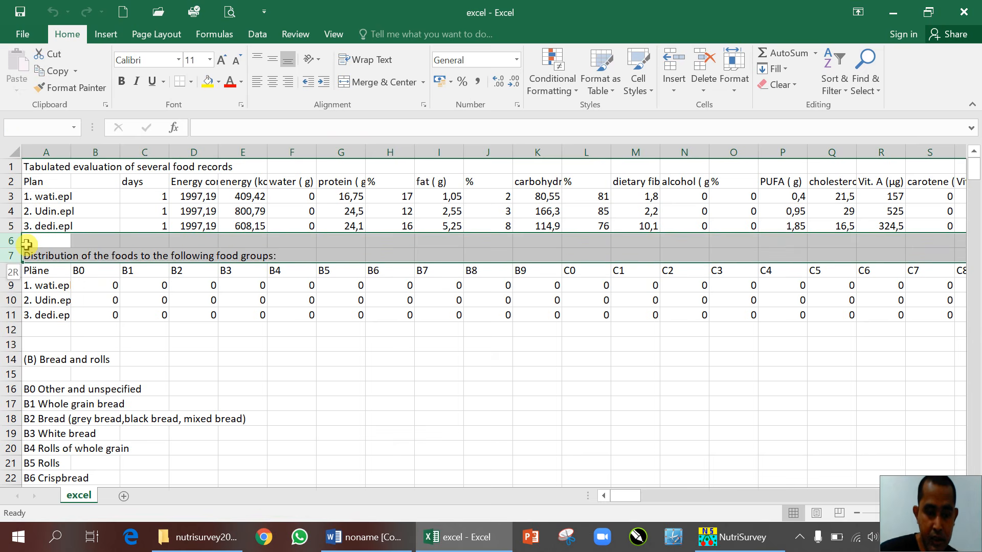
{"action": "left_click_drag", "start_coordinate": [27, 244], "coordinate": [26, 245]}
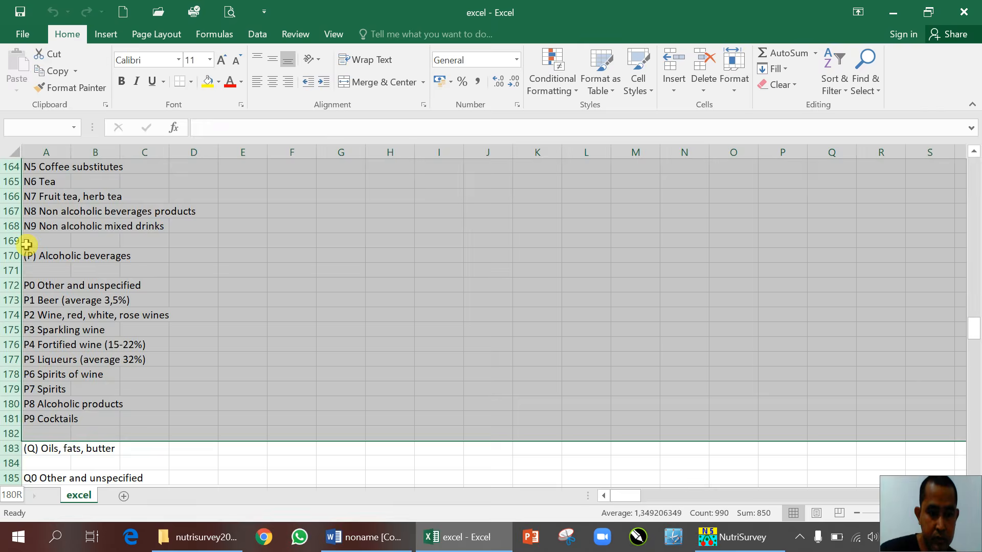
{"action": "key", "text": "ctrl+shift+Down"}
{"action": "key", "text": "ctrl+shift+Down"}
{"action": "key", "text": "ctrl+shift+Down"}
{"action": "key", "text": "ctrl+shift+Down"}
{"action": "key", "text": "ctrl+shift+Down"}
{"action": "key", "text": "ctrl+shift+Down"}
{"action": "key", "text": "ctrl+shift+Down"}
{"action": "key", "text": "ctrl+shift+Down"}
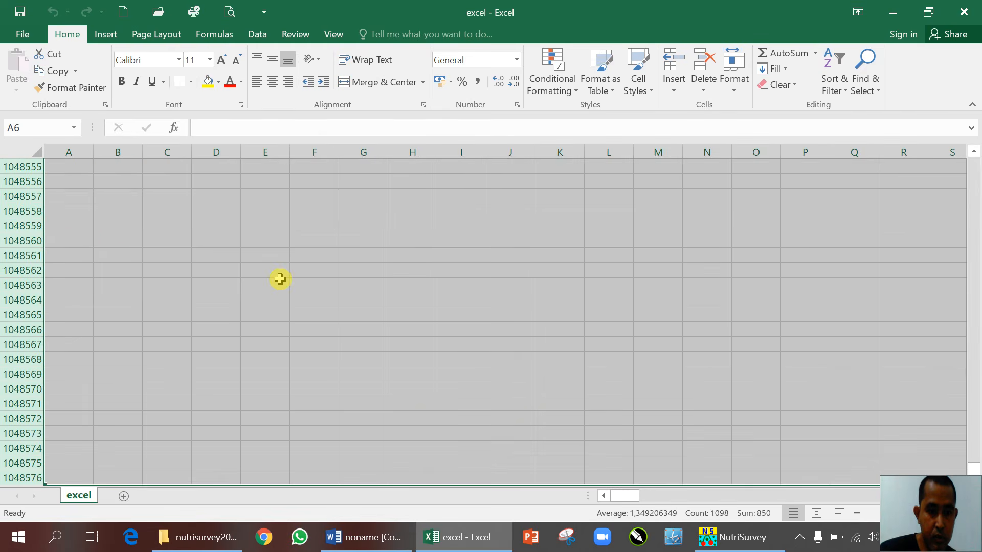
{"action": "right_click", "coordinate": [279, 278]}
{"action": "left_click", "coordinate": [341, 398]}
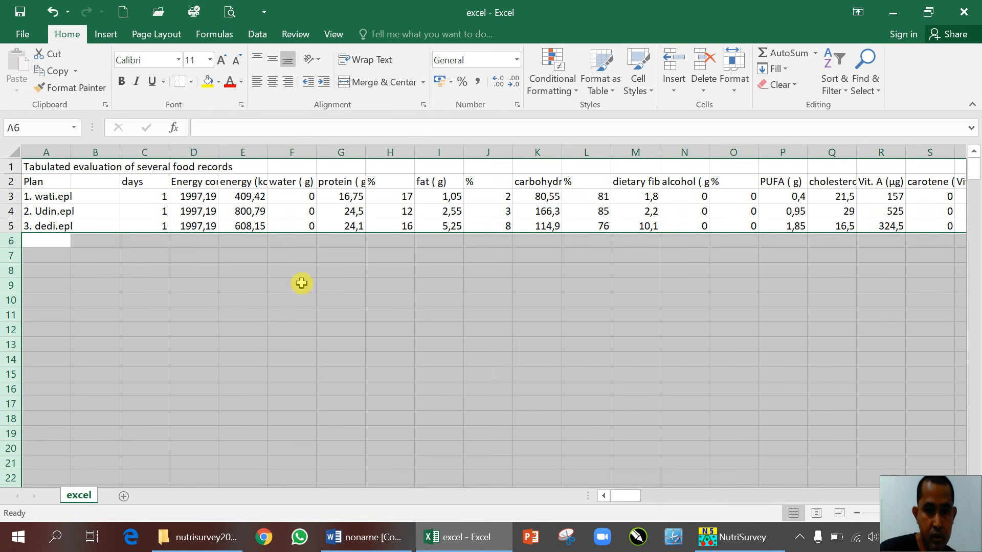
- Fit column A to its contents and delete the blank column B and the days column C
{"action": "double_click", "coordinate": [70, 152]}
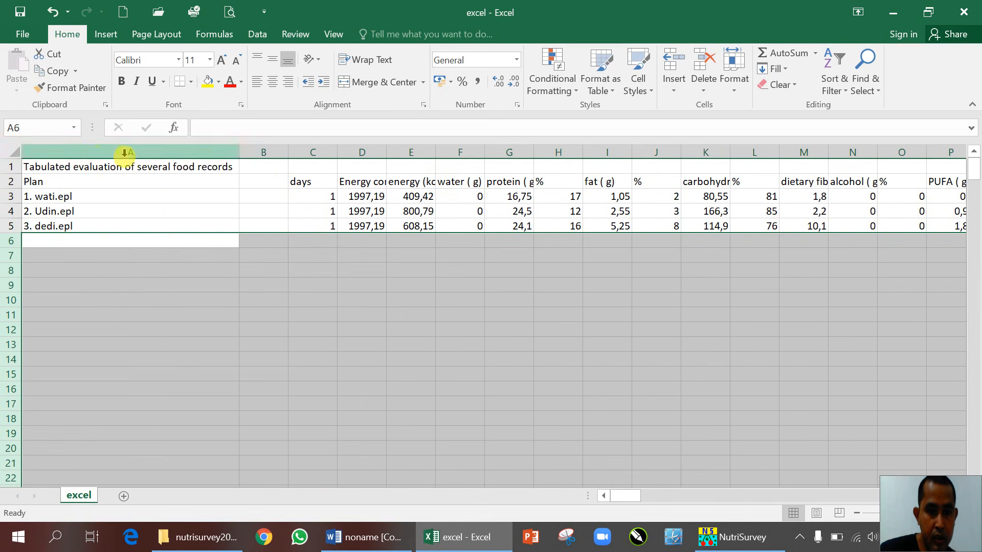
{"action": "left_click_drag", "start_coordinate": [261, 152], "coordinate": [295, 174]}
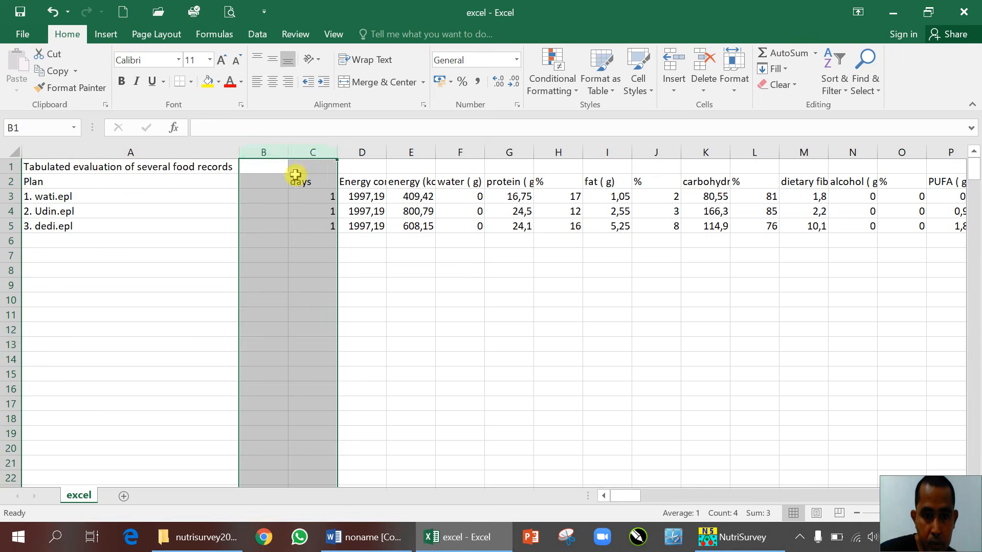
{"action": "right_click", "coordinate": [295, 174]}
{"action": "left_click", "coordinate": [330, 298]}
{"action": "left_click", "coordinate": [321, 282]}
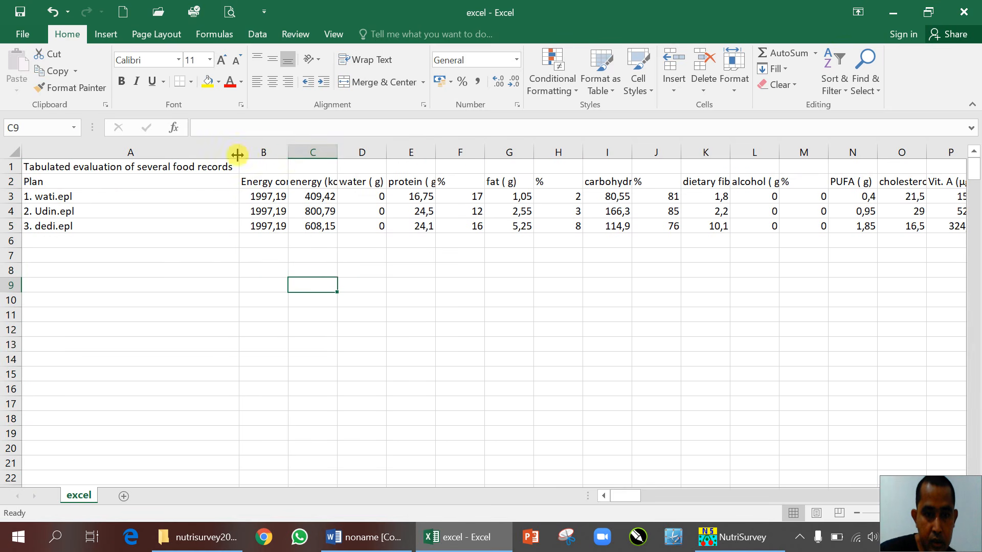
- Fit the width of every column in the sheet to its contents
{"action": "left_click", "coordinate": [14, 150]}
{"action": "double_click", "coordinate": [288, 151]}
{"action": "left_click", "coordinate": [328, 234]}
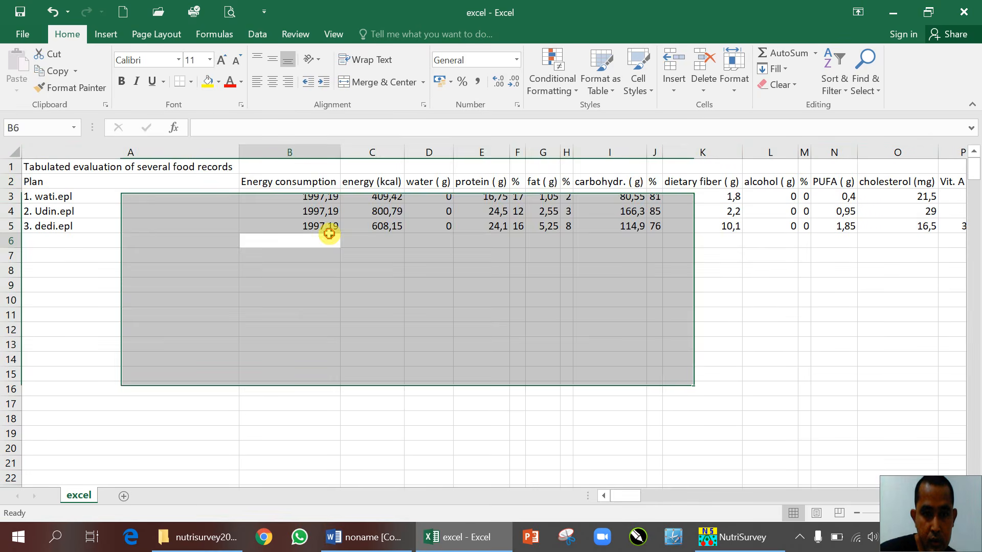
- Delete the Energy consumption column and the water (g) column
{"action": "left_click", "coordinate": [307, 180]}
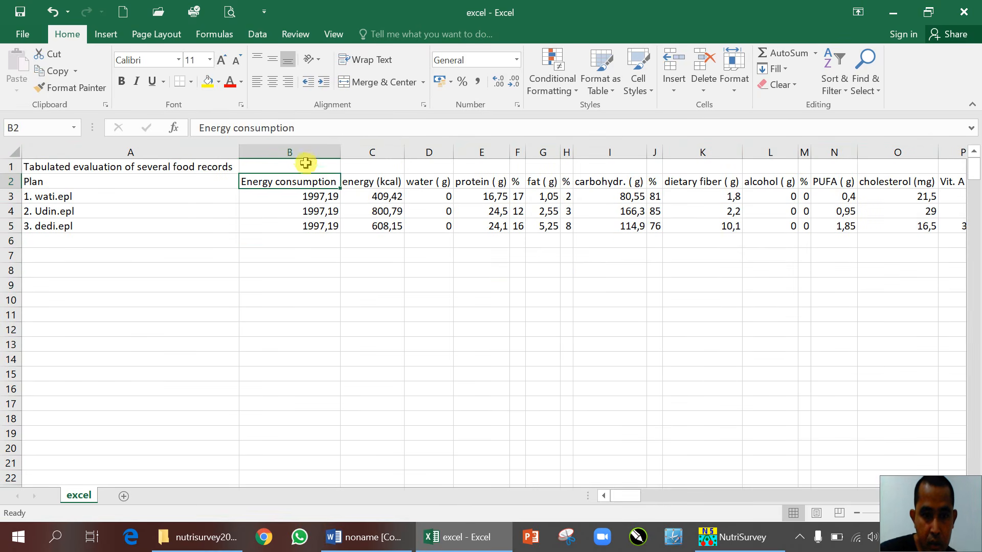
{"action": "right_click", "coordinate": [304, 152]}
{"action": "left_click", "coordinate": [344, 276]}
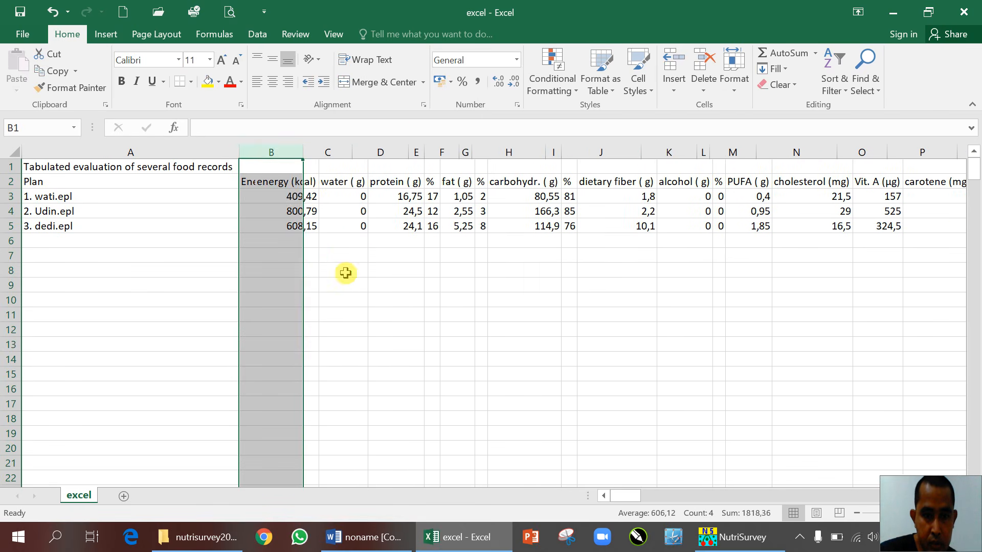
{"action": "left_click", "coordinate": [327, 256]}
{"action": "left_click", "coordinate": [282, 182]}
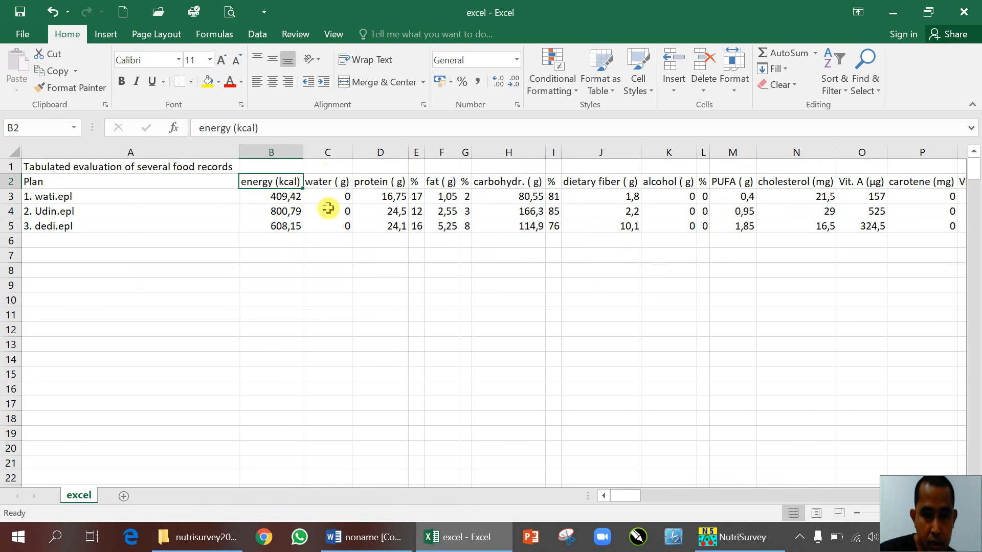
{"action": "right_click", "coordinate": [328, 153]}
{"action": "left_click", "coordinate": [384, 276]}
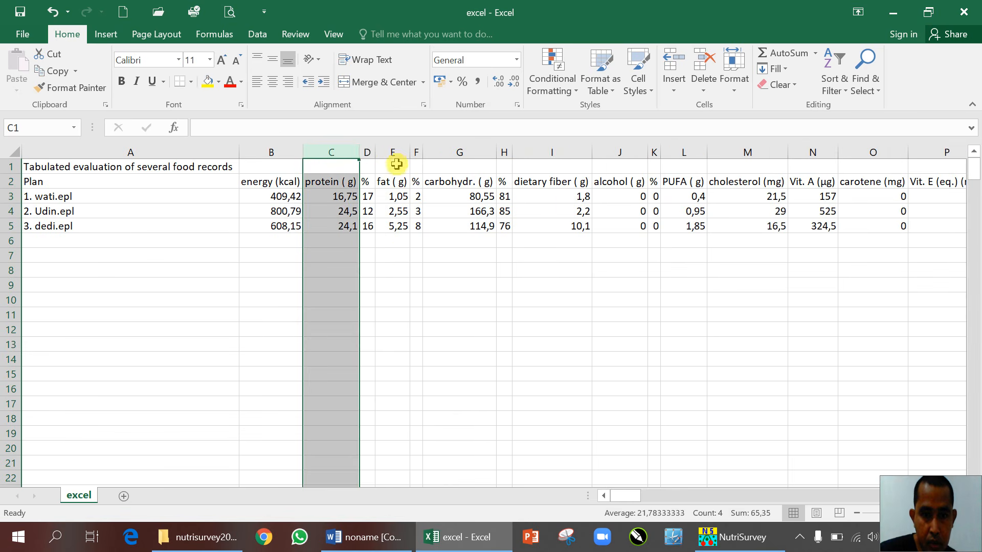
- Delete the % columns that follow protein, fat and carbohydrates
{"action": "left_click", "coordinate": [367, 153]}
{"action": "right_click", "coordinate": [368, 153]}
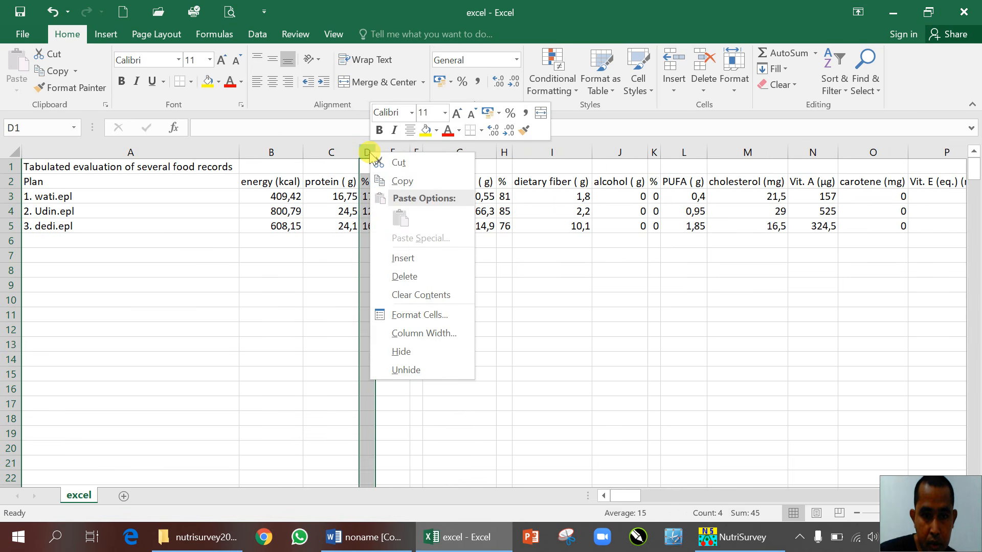
{"action": "left_click", "coordinate": [403, 276]}
{"action": "left_click", "coordinate": [400, 153]}
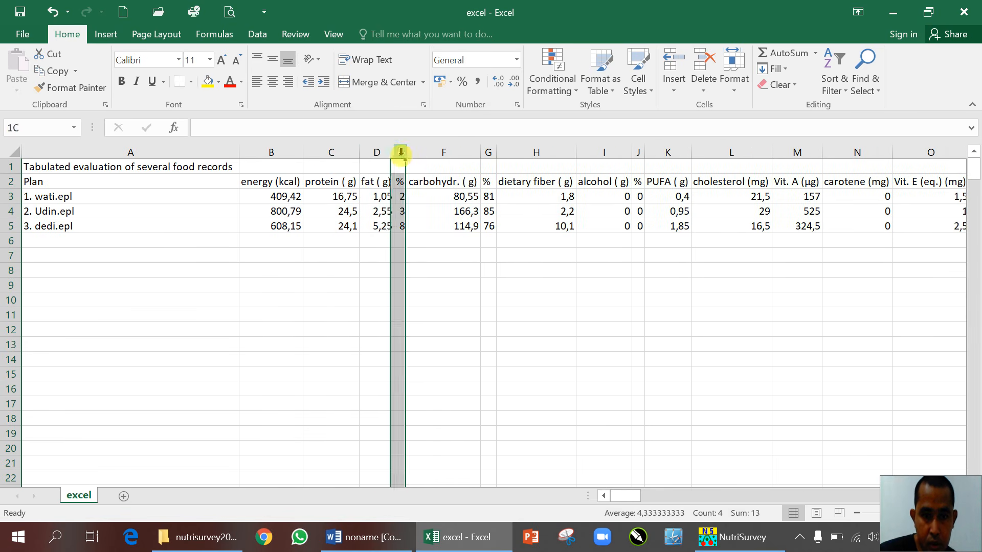
{"action": "right_click", "coordinate": [400, 153]}
{"action": "left_click", "coordinate": [436, 279]}
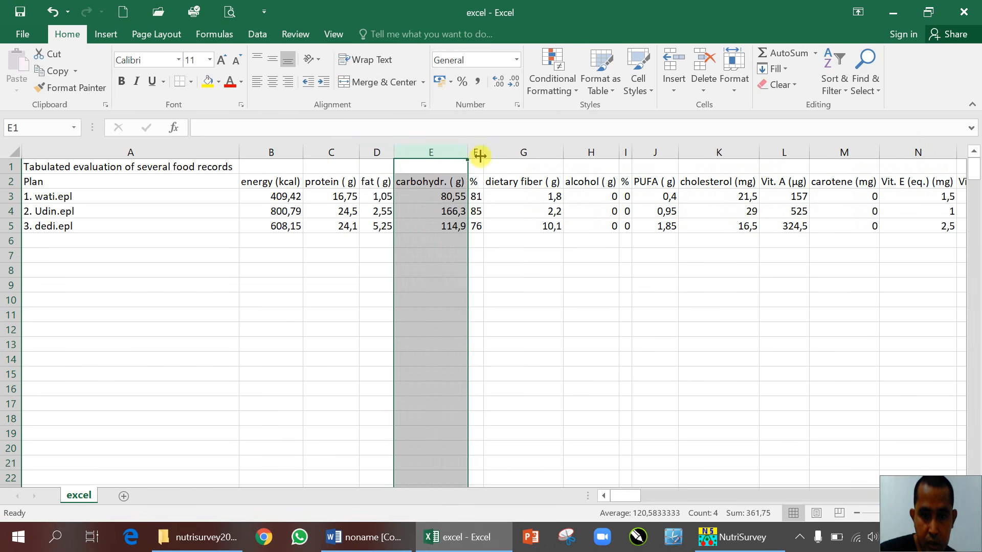
{"action": "left_click", "coordinate": [479, 153]}
{"action": "right_click", "coordinate": [477, 152]}
{"action": "left_click", "coordinate": [519, 278]}
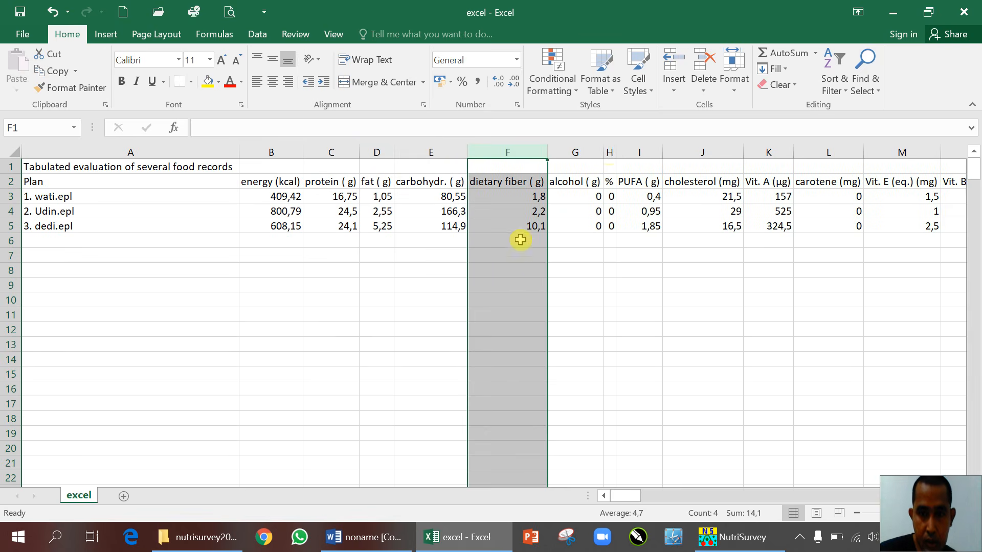
- Delete the alcohol (g) column together with its % column
{"action": "left_click_drag", "start_coordinate": [595, 152], "coordinate": [609, 159]}
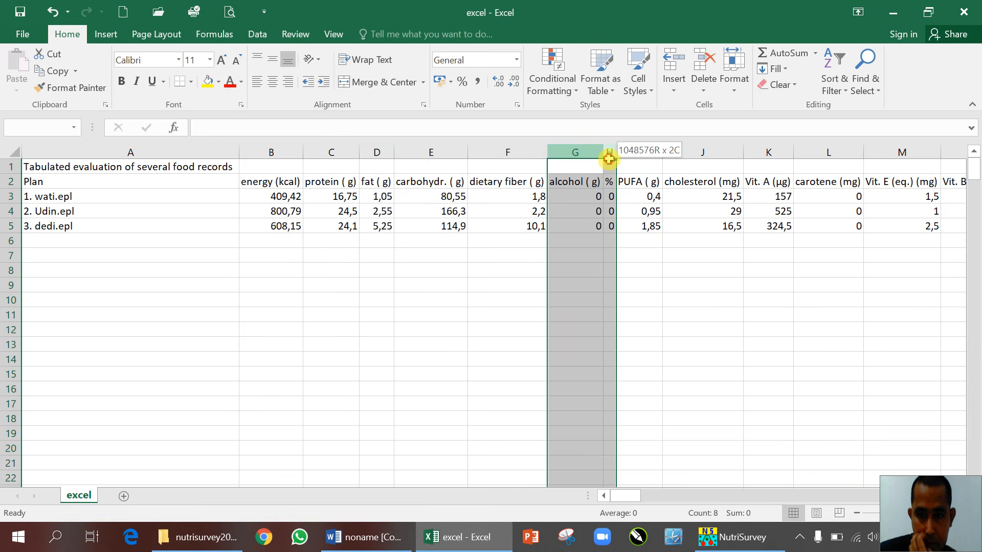
{"action": "right_click", "coordinate": [600, 178]}
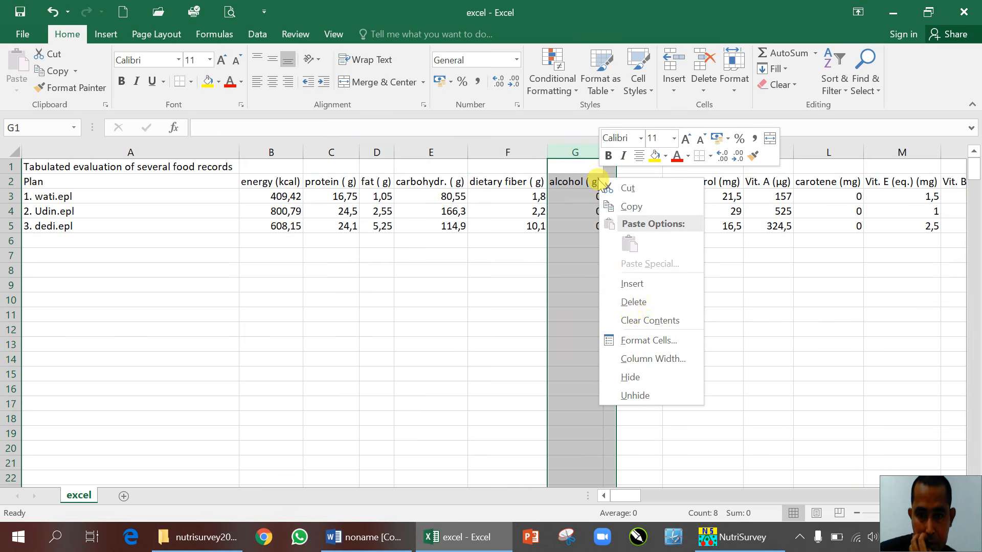
{"action": "left_click", "coordinate": [631, 305]}
{"action": "left_click", "coordinate": [510, 253]}
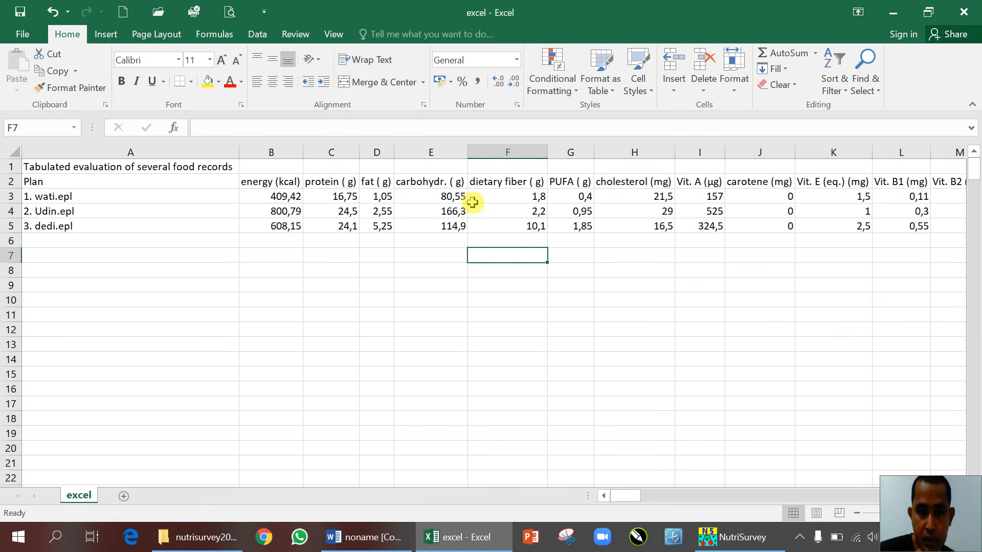
{"action": "left_click", "coordinate": [343, 201]}
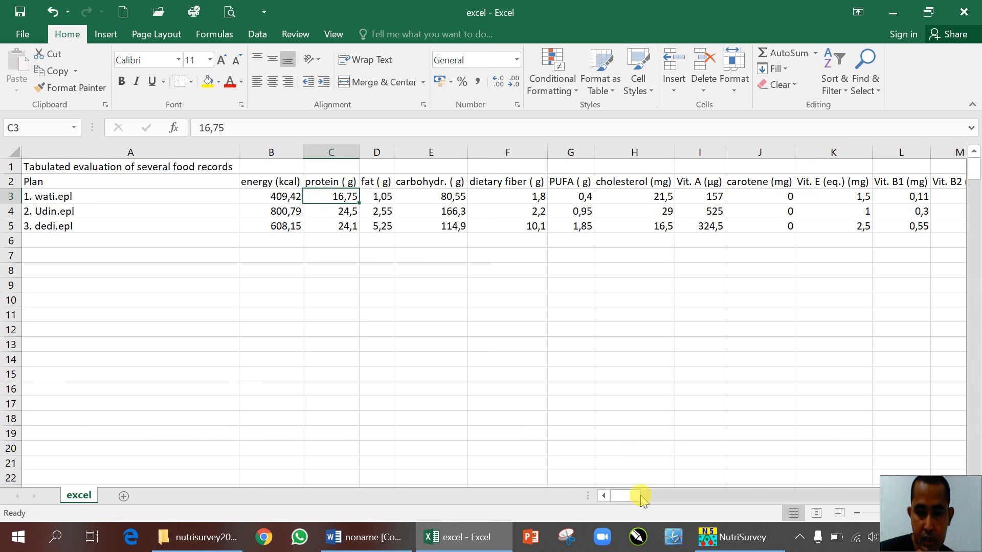
{"action": "mouse_move", "coordinate": [629, 494]}
{"action": "left_mouse_down"}
{"action": "mouse_move", "coordinate": [672, 492]}
{"action": "mouse_move", "coordinate": [624, 491]}
{"action": "left_mouse_up"}
{"action": "left_click", "coordinate": [275, 198]}
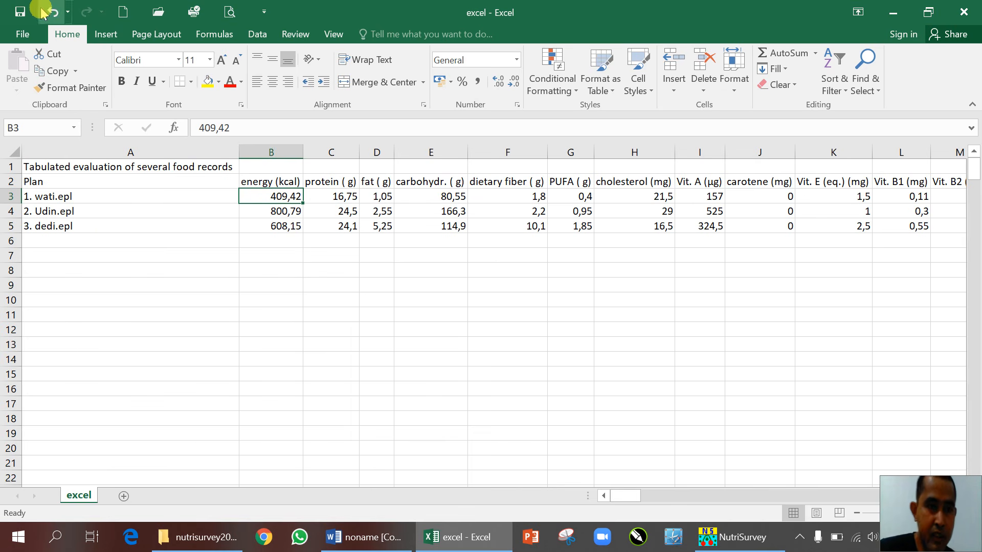
- Open the food database for modification in NutriSurvey and add a new food named Biskuit Kelor
{"action": "left_click", "coordinate": [736, 536]}
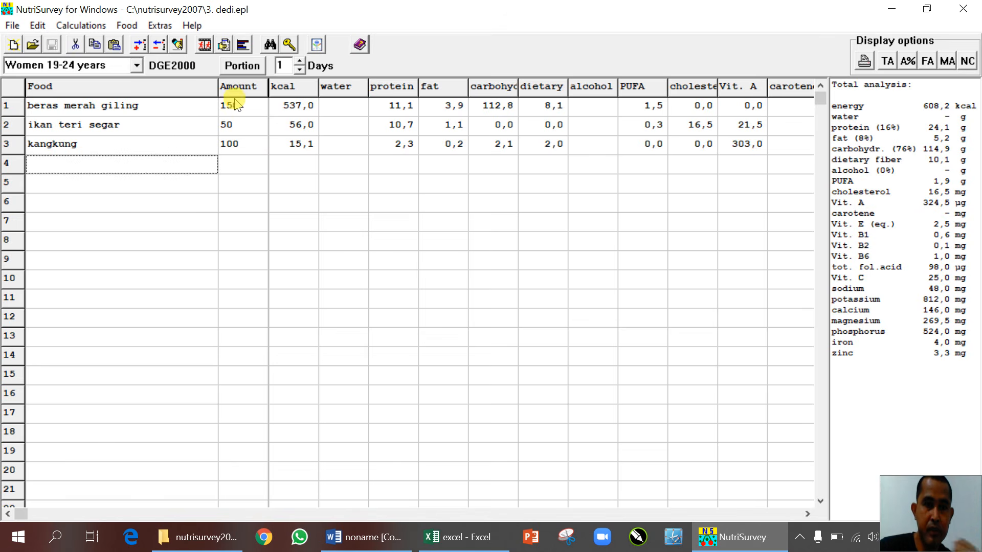
{"action": "left_click", "coordinate": [128, 26]}
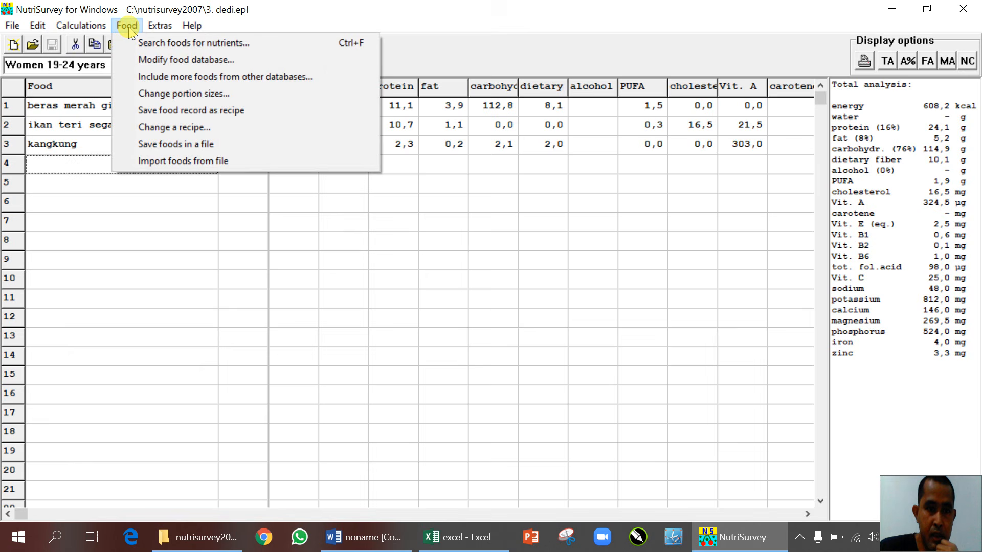
{"action": "left_click", "coordinate": [168, 61]}
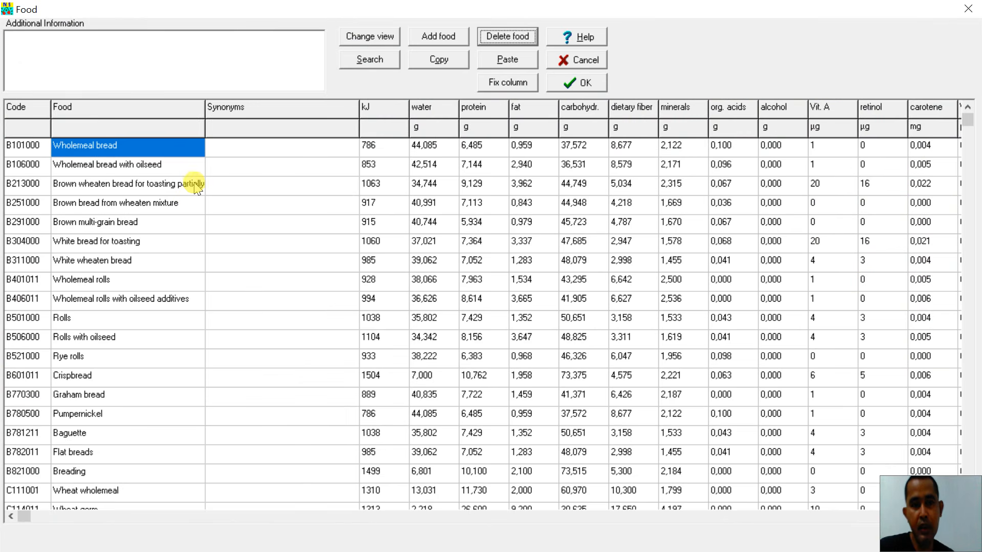
{"action": "left_click", "coordinate": [460, 37]}
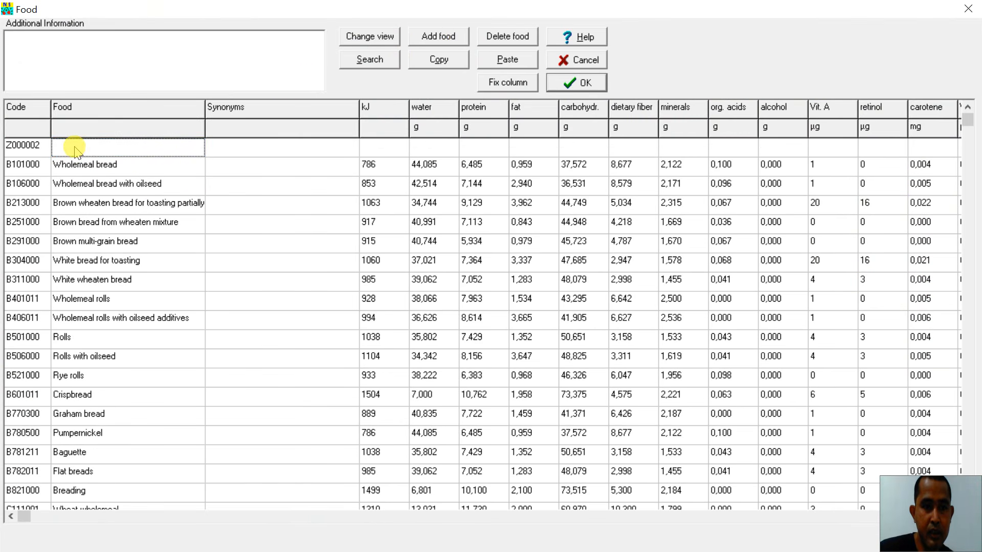
{"action": "left_click", "coordinate": [123, 156]}
{"action": "type", "text": "Biskuit Kelor"}
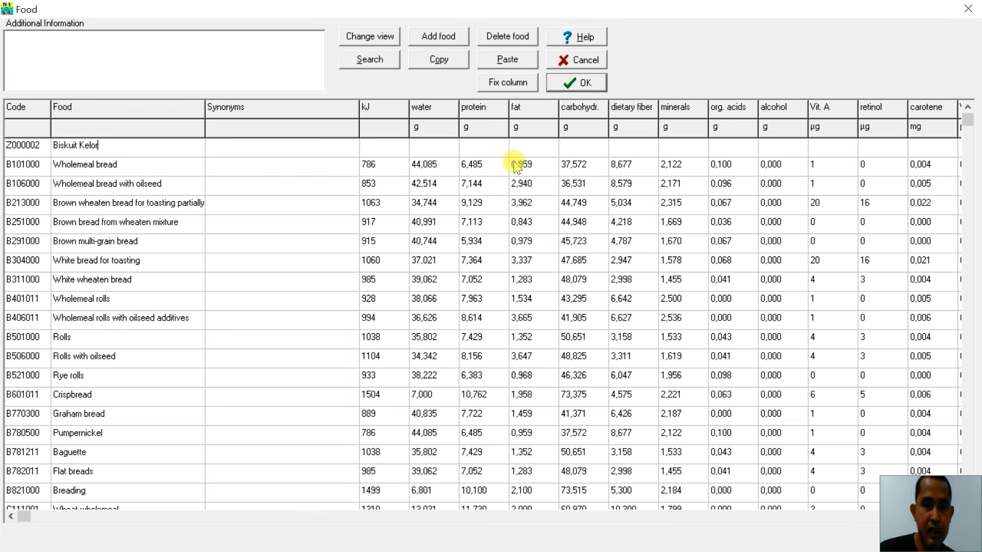
- Set the energy of Biskuit Kelor to 100 kJ
{"action": "left_click", "coordinate": [390, 149]}
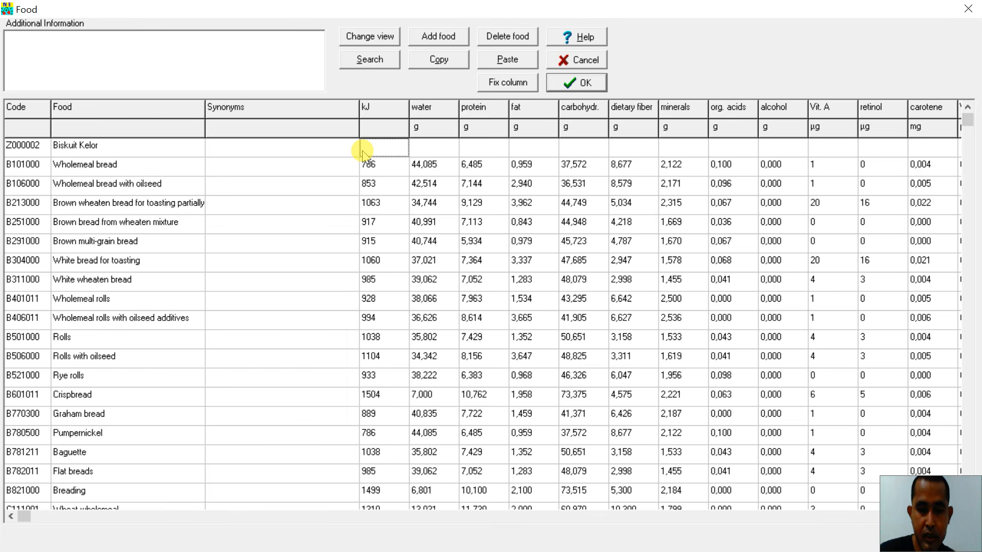
{"action": "type", "text": "100"}
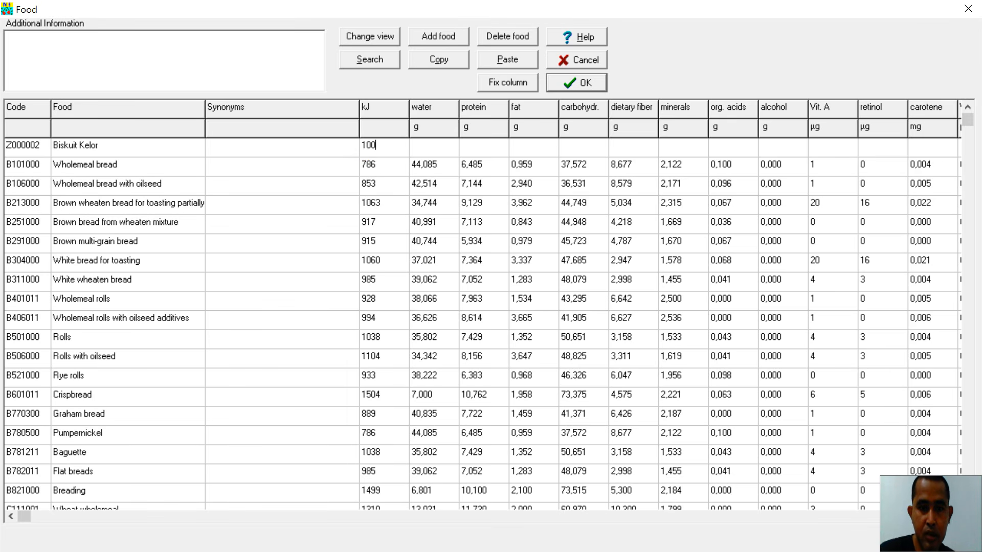
{"action": "left_click", "coordinate": [440, 145]}
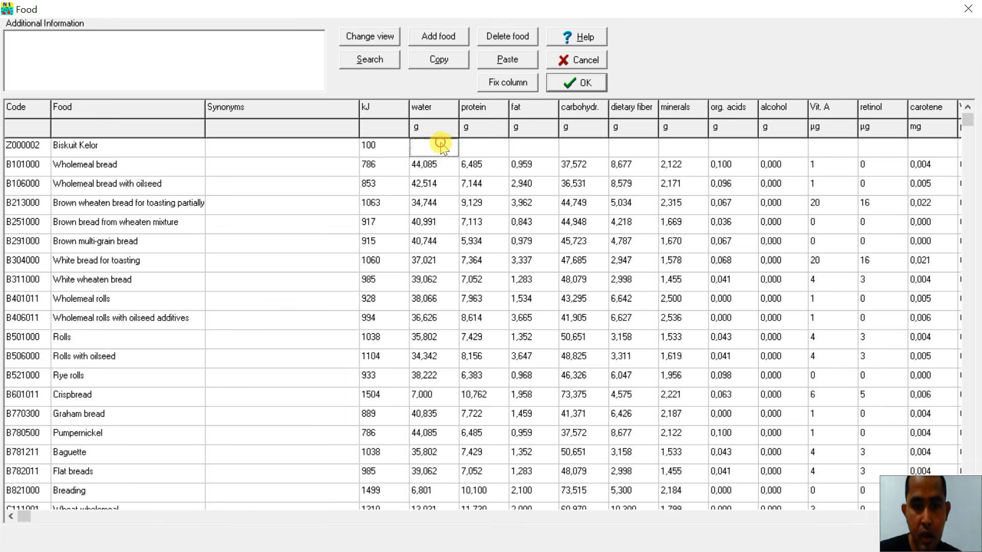
- Give Biskuit Kelor 12 g water, 2 g protein and 4 g fat, and save the modifications to the food database
{"action": "type", "text": "12"}
{"action": "left_click", "coordinate": [481, 148]}
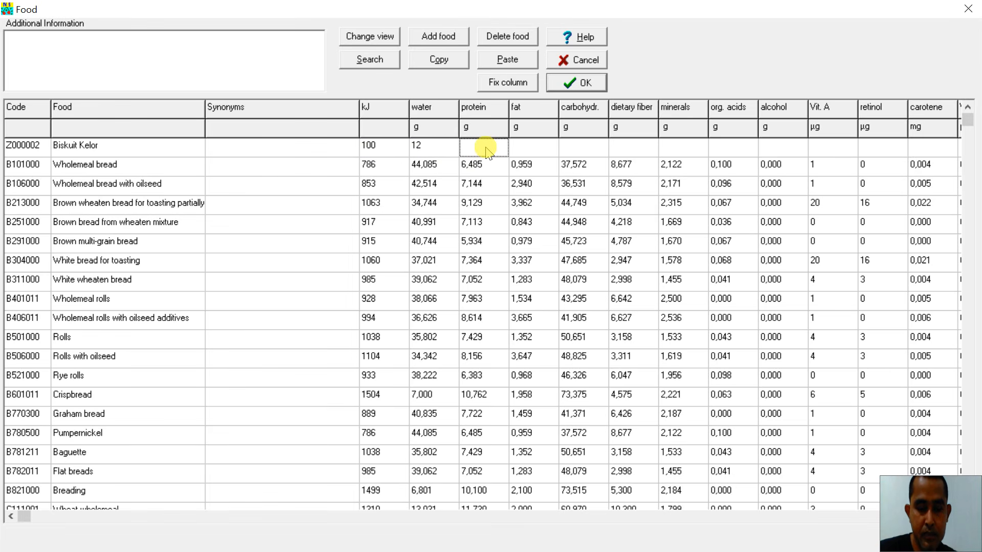
{"action": "type", "text": "2"}
{"action": "left_click", "coordinate": [535, 149]}
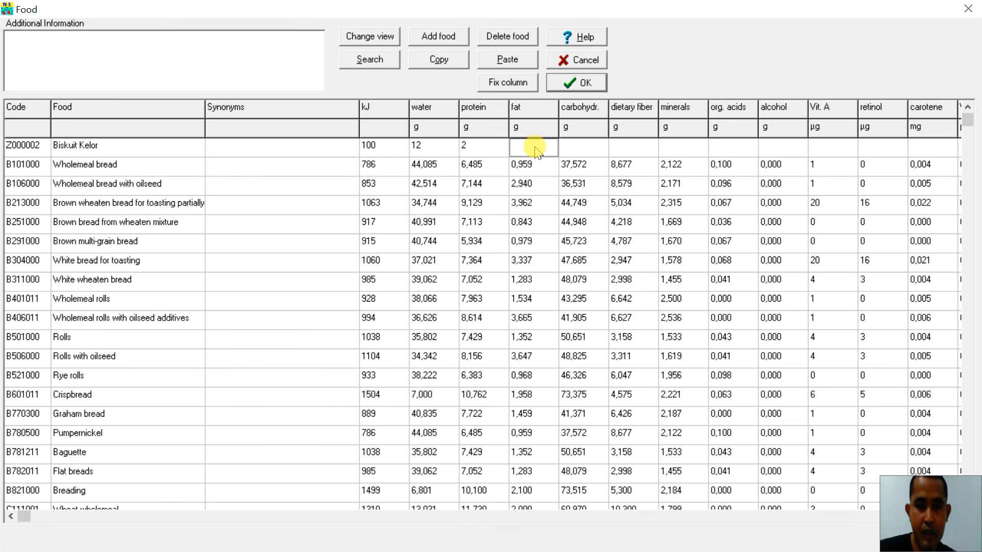
{"action": "type", "text": "4"}
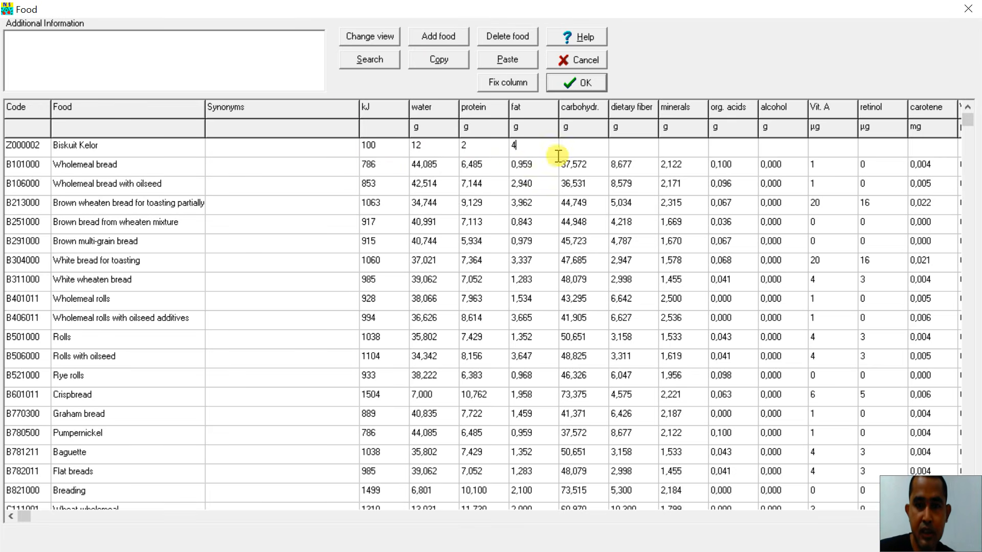
{"action": "left_click", "coordinate": [577, 84]}
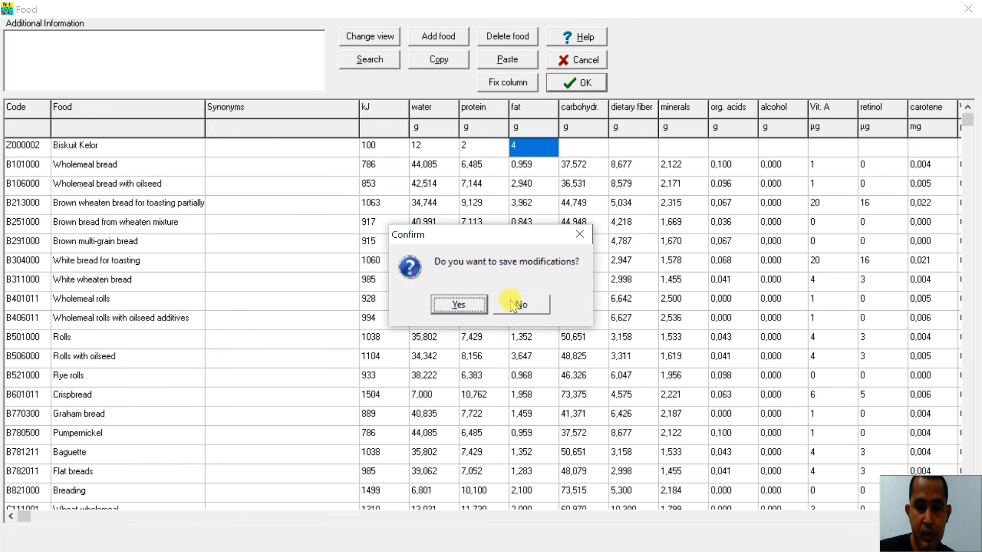
{"action": "left_click", "coordinate": [450, 306]}
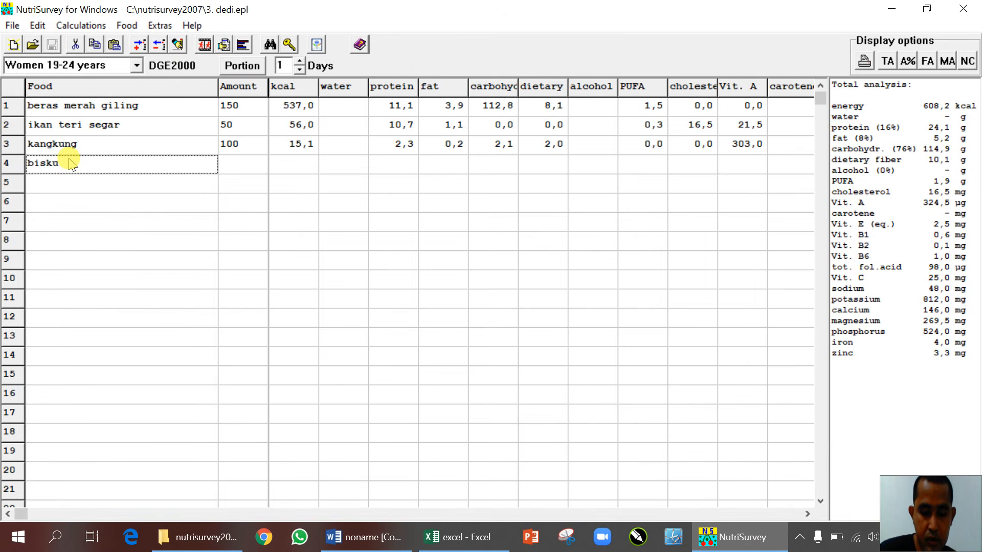
- Look up the new food in the record's fourth row by "bisku" and by "kelor", closing the selection list without choosing
{"action": "key", "text": "Return"}
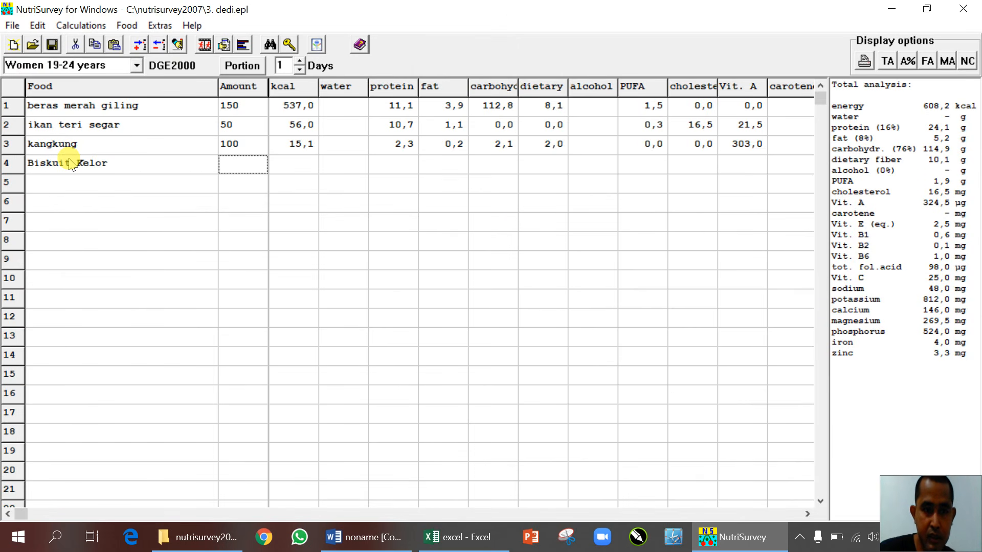
{"action": "left_click", "coordinate": [115, 170]}
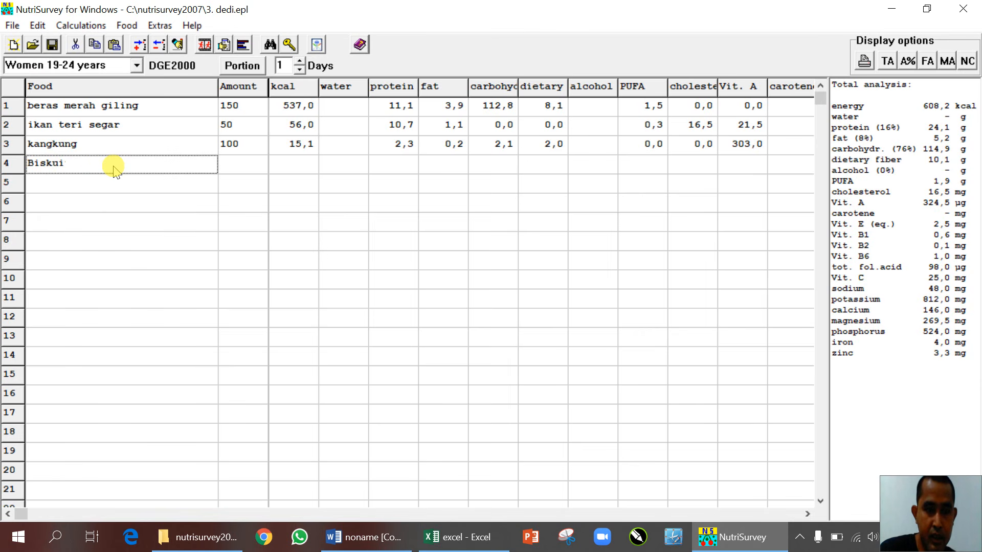
{"action": "key", "text": "BackSpace"}
{"action": "key", "text": "BackSpace"}
{"action": "key", "text": "BackSpace"}
{"action": "key", "text": "BackSpace"}
{"action": "key", "text": "BackSpace"}
{"action": "key", "text": "BackSpace"}
{"action": "key", "text": "Return"}
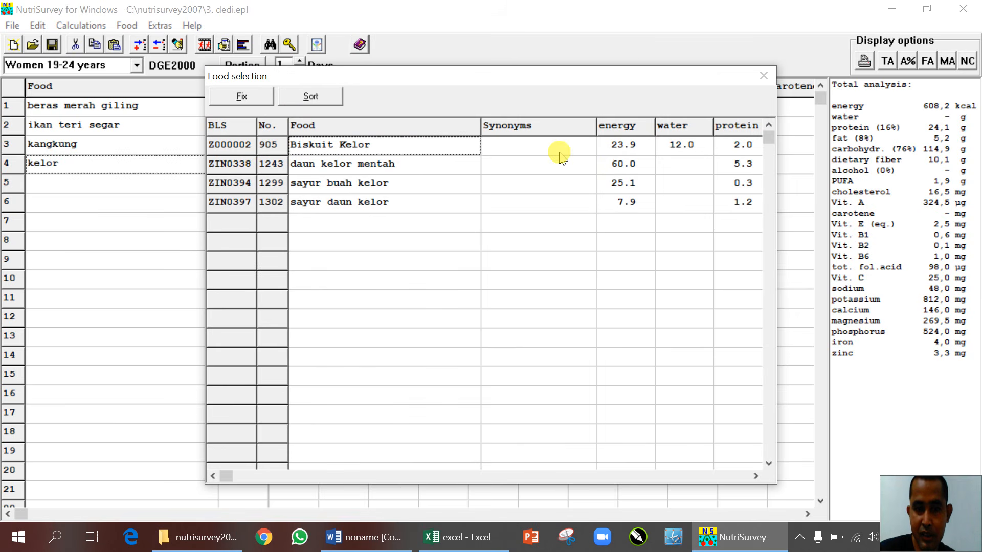
{"action": "left_click", "coordinate": [766, 77]}
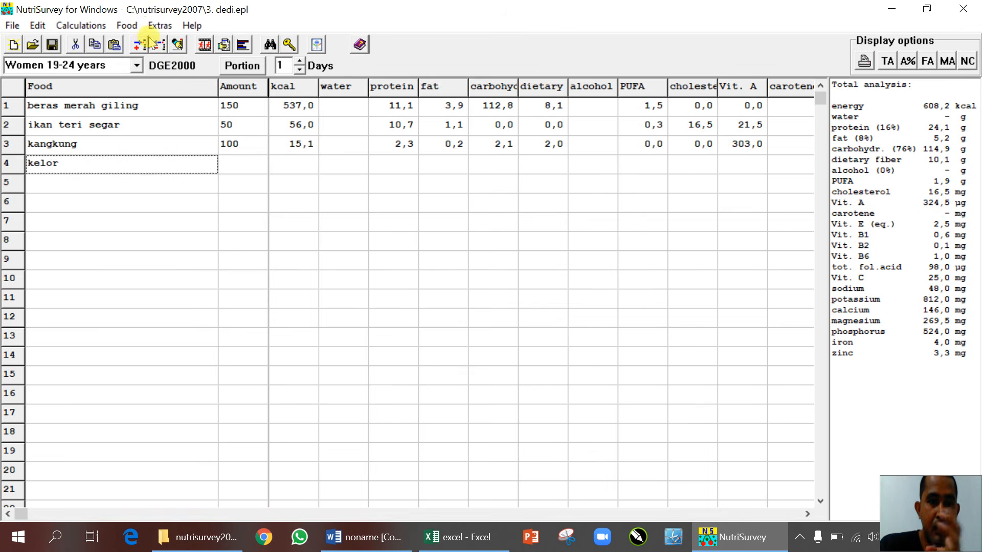
{"action": "left_click", "coordinate": [131, 27]}
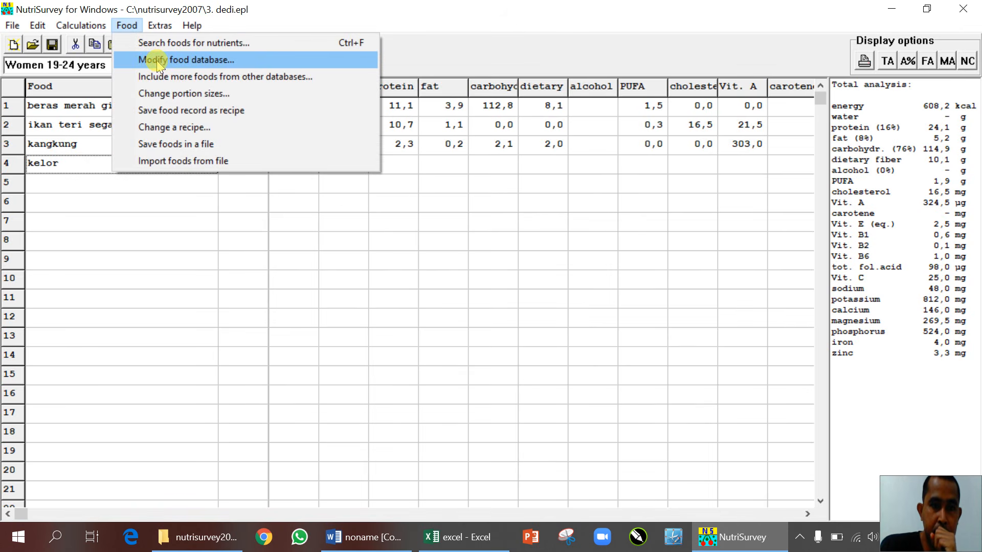
{"action": "left_click", "coordinate": [159, 61]}
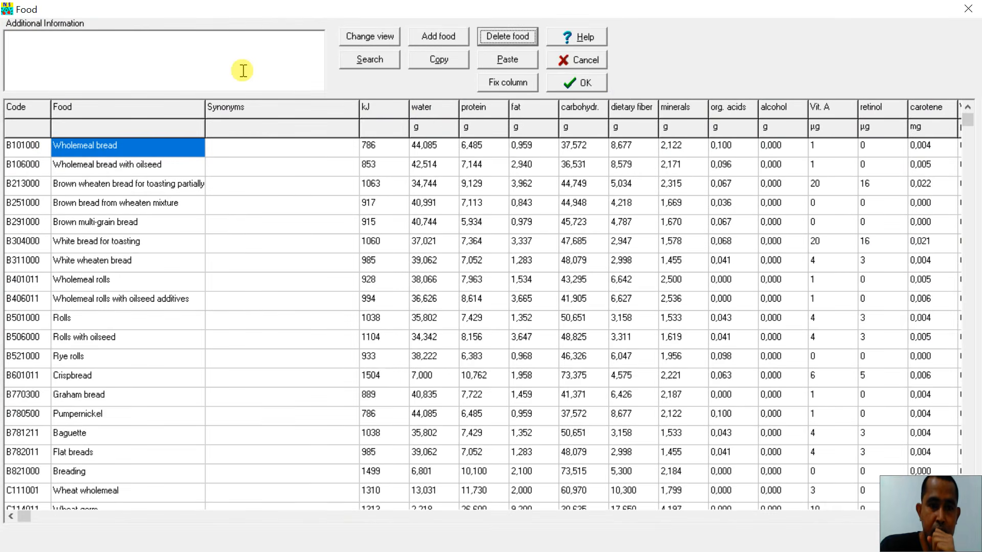
{"action": "left_click", "coordinate": [577, 60]}
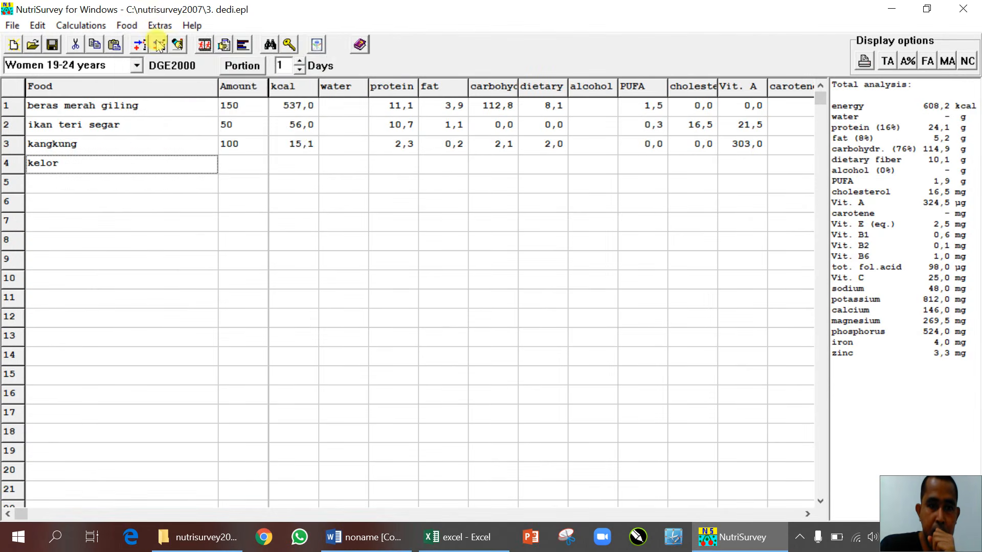
- Find Biskuit Kelor in the food database by searching for "biskuit" and delete it
{"action": "left_click", "coordinate": [126, 26]}
{"action": "left_click", "coordinate": [146, 62]}
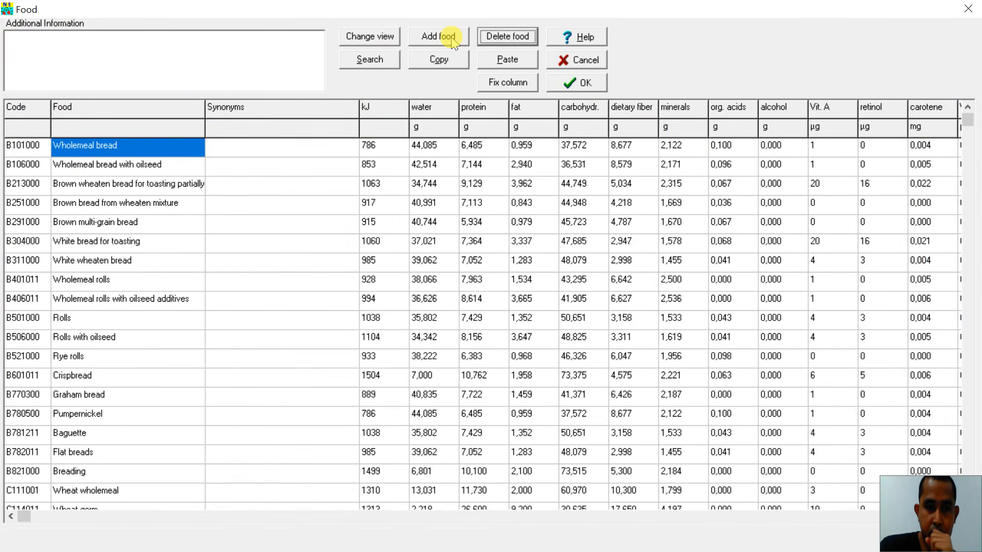
{"action": "left_click", "coordinate": [371, 60]}
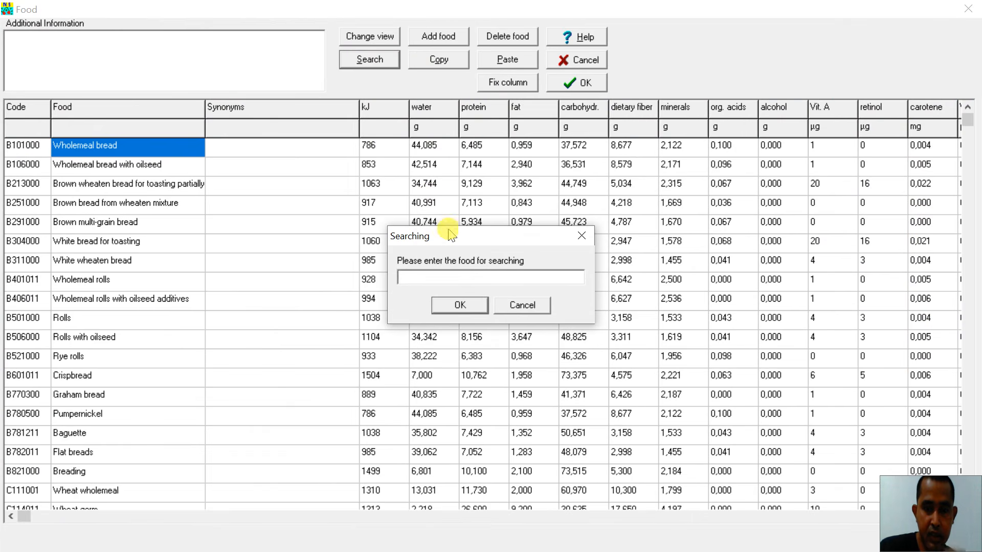
{"action": "type", "text": "bisk"}
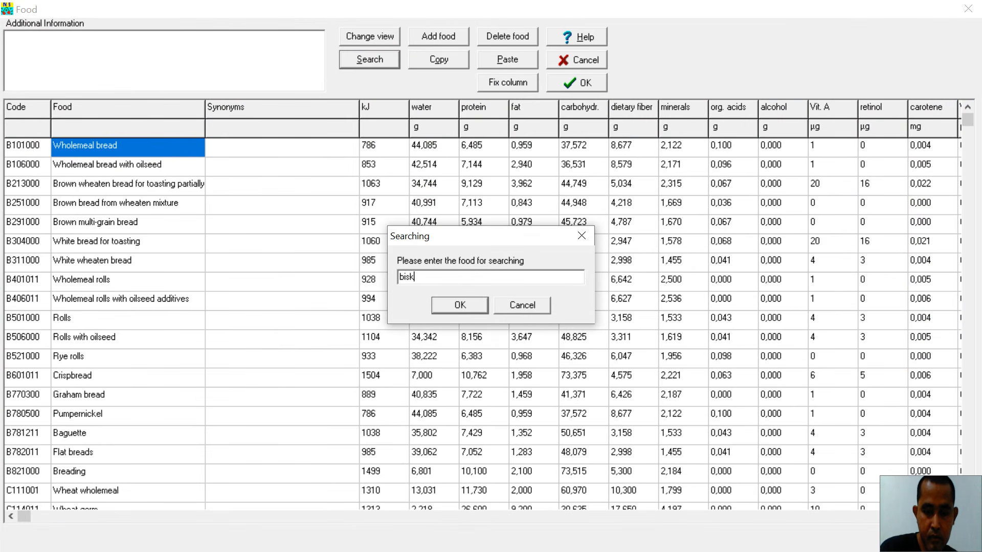
{"action": "type", "text": "uit"}
{"action": "left_click", "coordinate": [462, 307]}
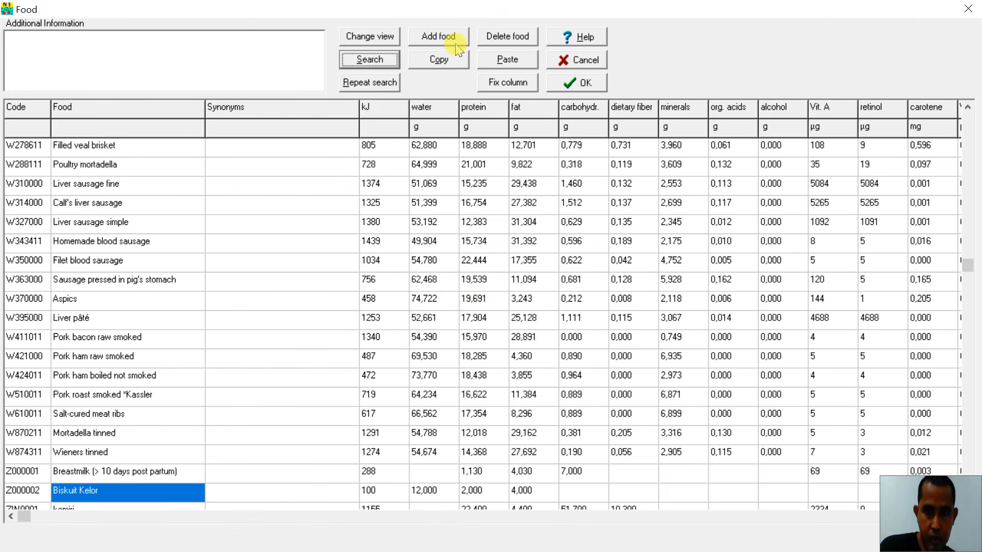
{"action": "left_click", "coordinate": [495, 41]}
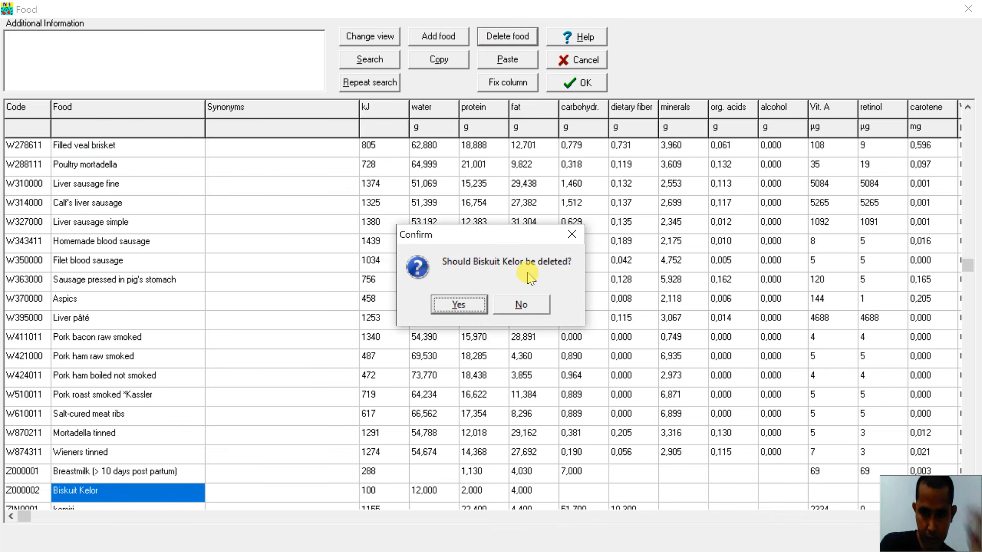
{"action": "left_click", "coordinate": [458, 305]}
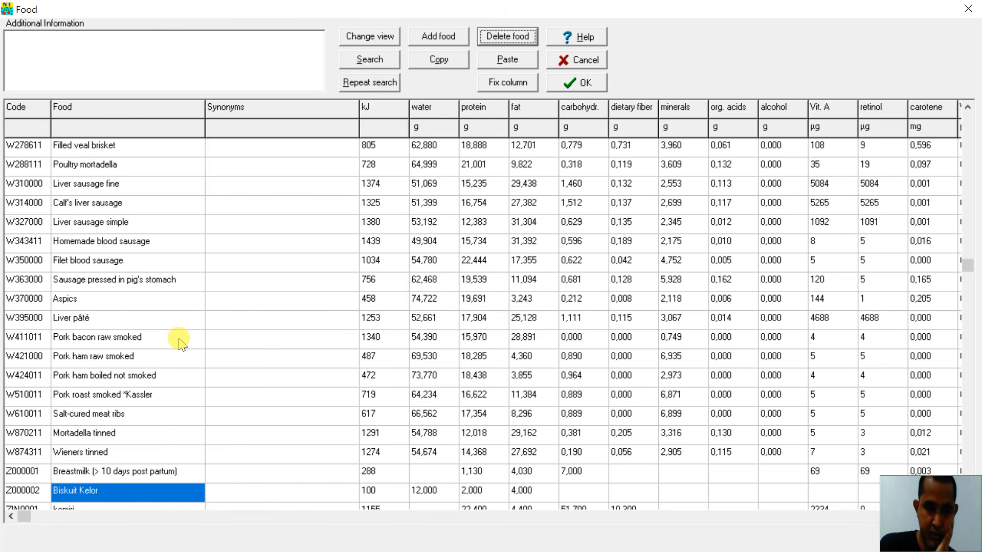
- Search the food database for "biskuit" again and save the database modifications
{"action": "left_click", "coordinate": [392, 61]}
{"action": "key", "text": "Return"}
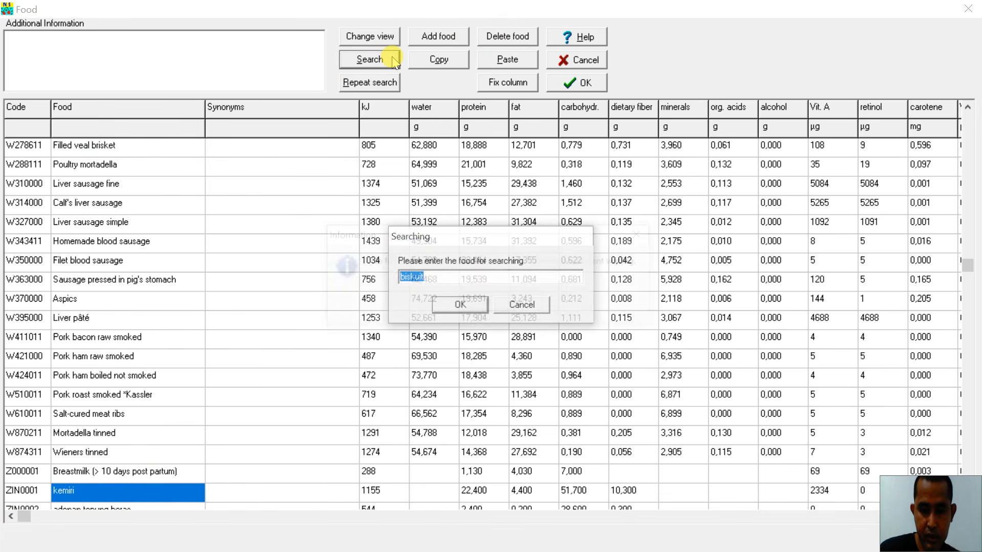
{"action": "key", "text": "Return"}
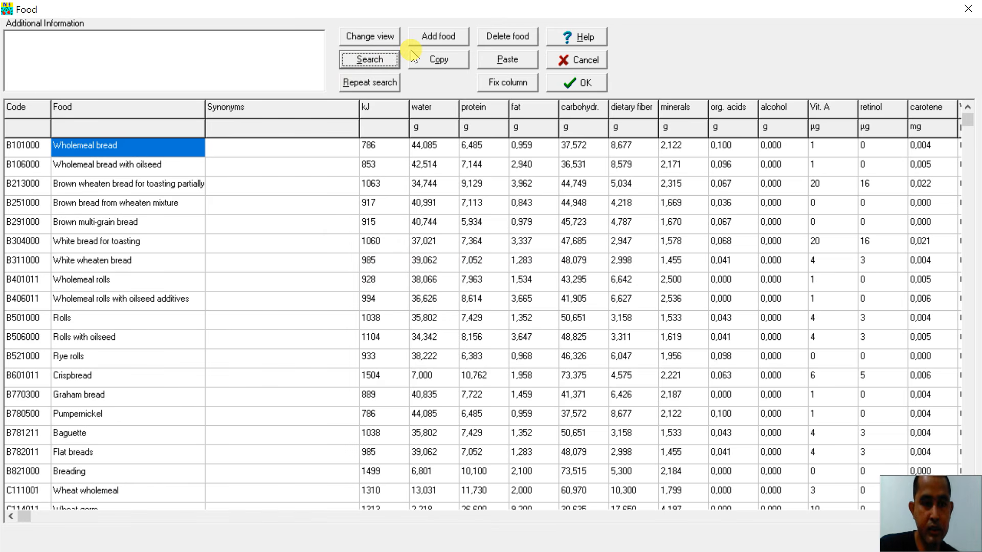
{"action": "left_click", "coordinate": [576, 83]}
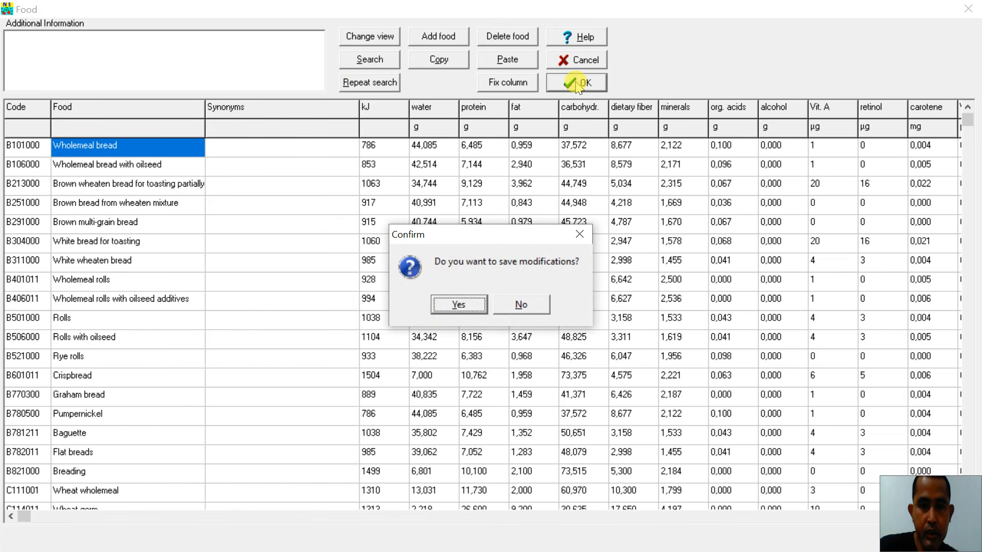
{"action": "left_click", "coordinate": [447, 306]}
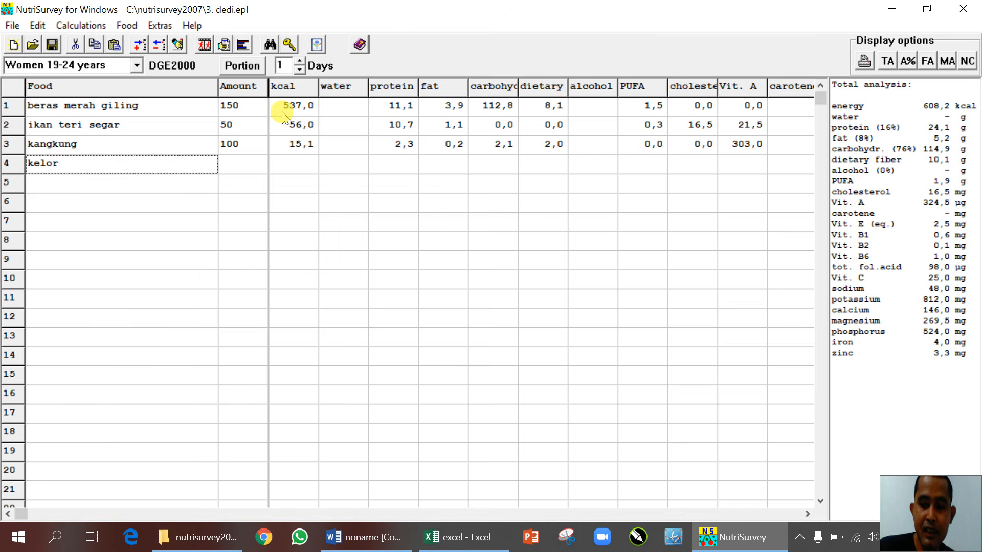
- Open the nutrient recommendations for changing and examine the energy, water and macronutrient values for the women's age groups
{"action": "left_click", "coordinate": [156, 26]}
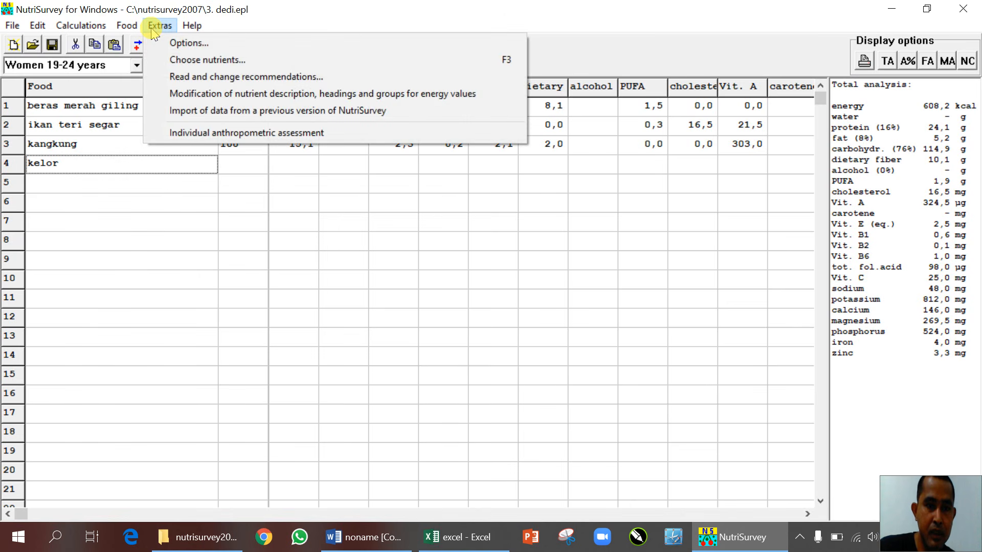
{"action": "left_click", "coordinate": [177, 77]}
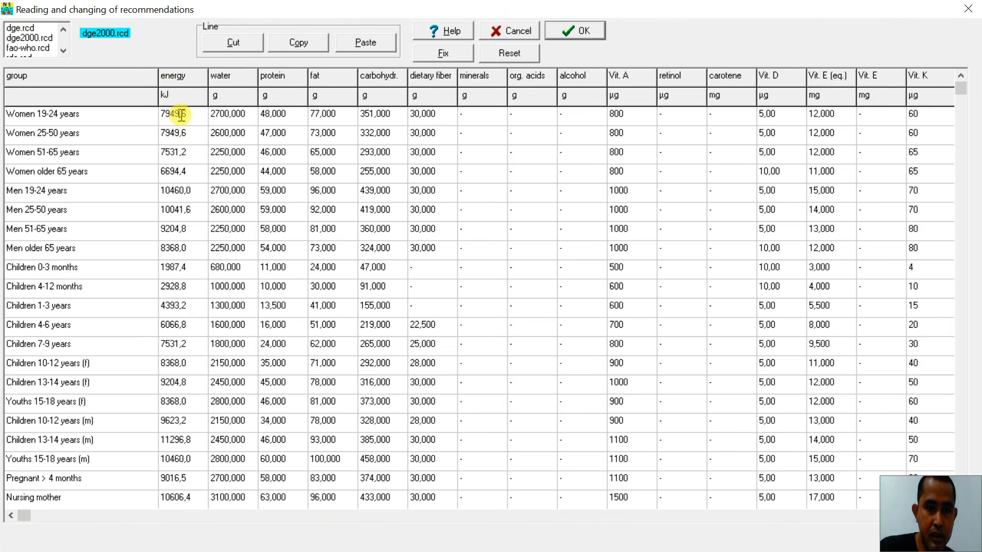
{"action": "left_click", "coordinate": [201, 115]}
{"action": "left_click", "coordinate": [247, 115]}
{"action": "left_click", "coordinate": [278, 116]}
{"action": "left_click", "coordinate": [337, 116]}
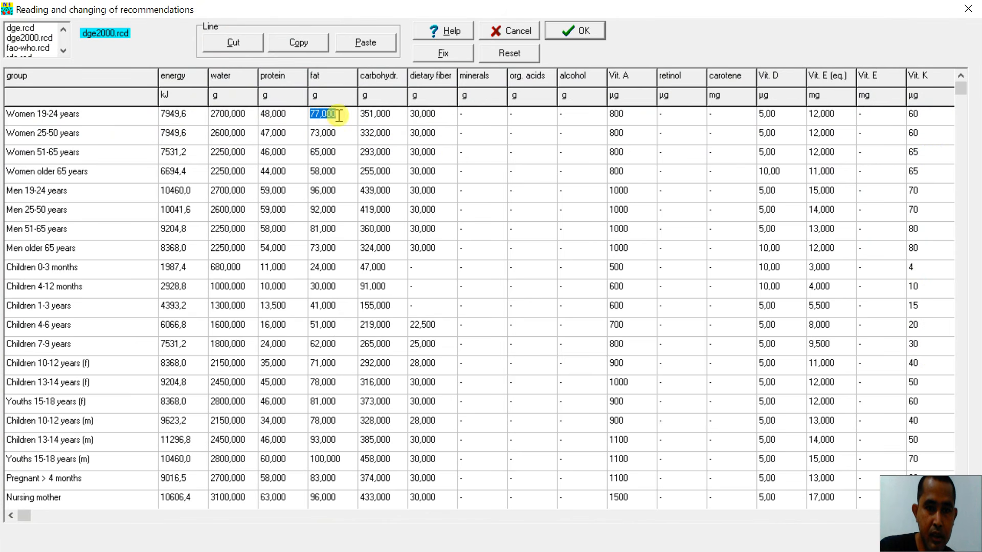
{"action": "left_click", "coordinate": [374, 114]}
{"action": "left_click", "coordinate": [428, 114]}
{"action": "left_click", "coordinate": [415, 132]}
{"action": "left_click", "coordinate": [383, 133]}
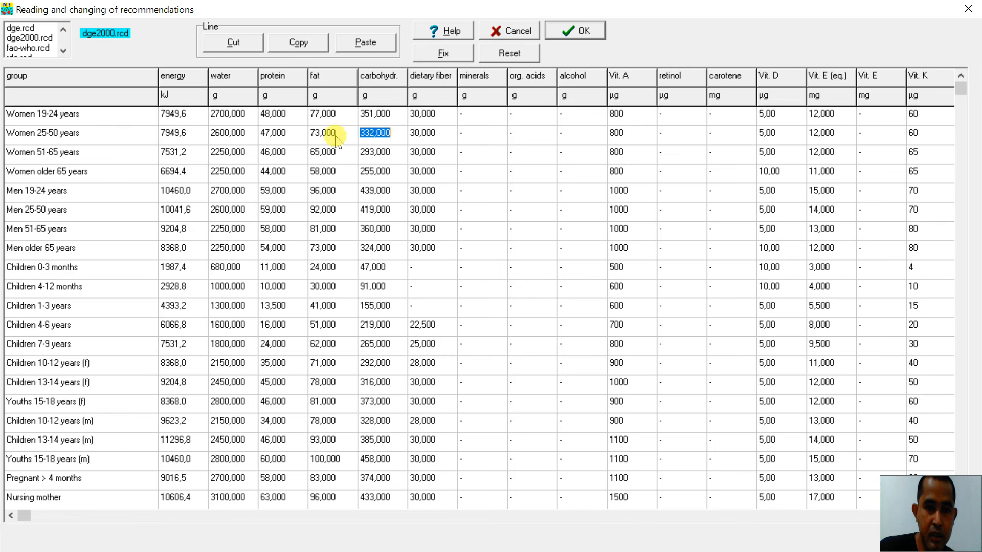
{"action": "left_click", "coordinate": [275, 134]}
{"action": "left_click", "coordinate": [230, 134]}
{"action": "left_click", "coordinate": [232, 154]}
{"action": "left_click", "coordinate": [273, 153]}
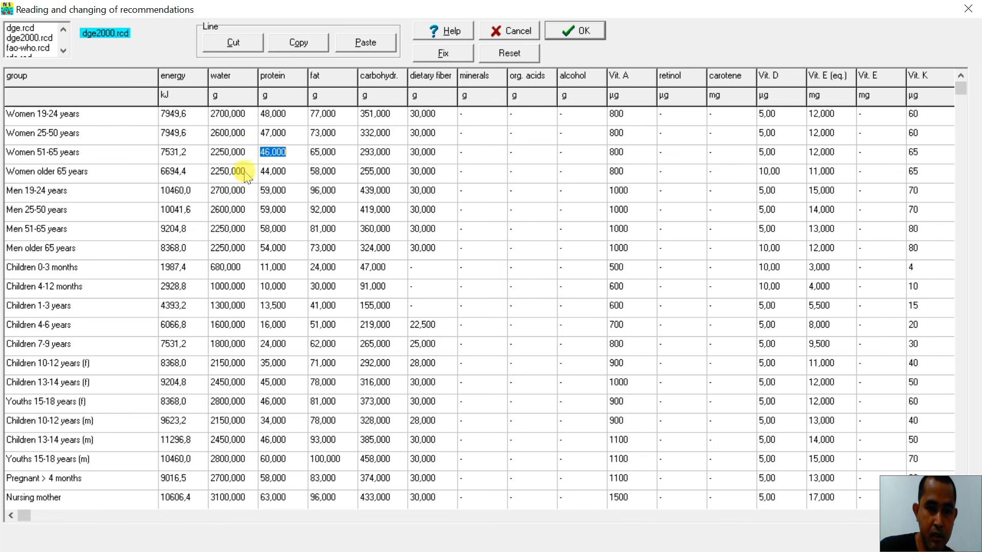
{"action": "left_click", "coordinate": [189, 172]}
{"action": "left_click", "coordinate": [188, 153]}
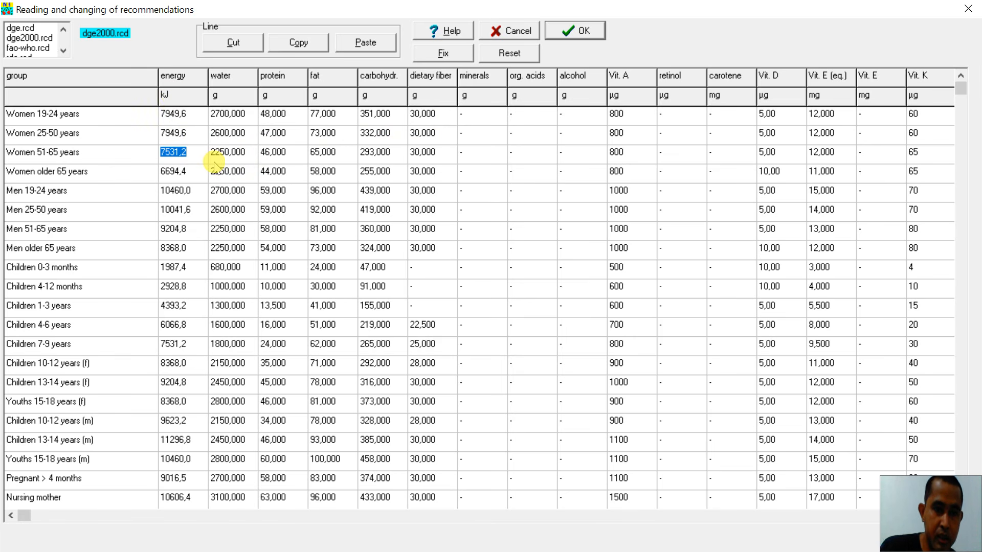
- Try setting the recommended protein for Women 19-24 years to 35 g, and close the recommendations without saving
{"action": "left_click", "coordinate": [284, 117]}
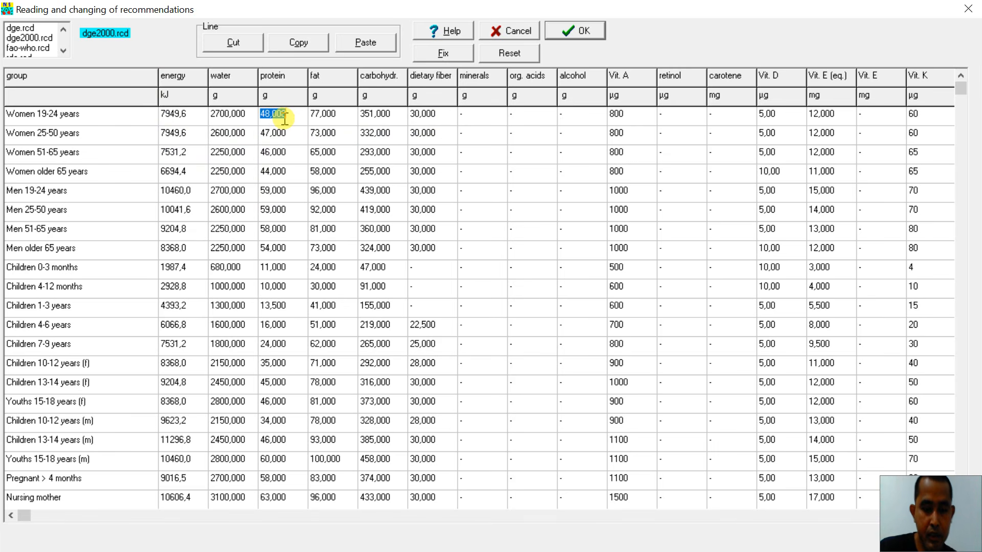
{"action": "type", "text": "35"}
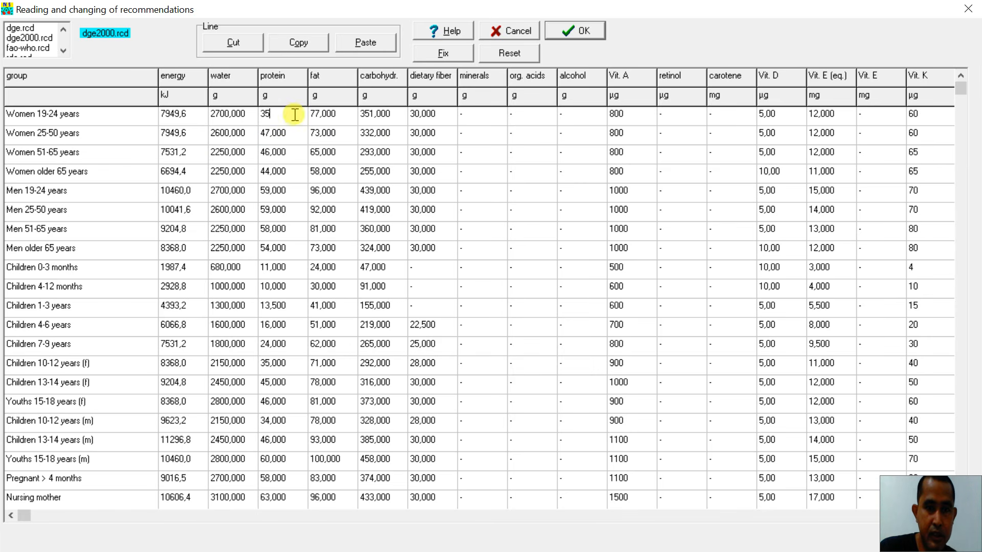
{"action": "left_click", "coordinate": [322, 117]}
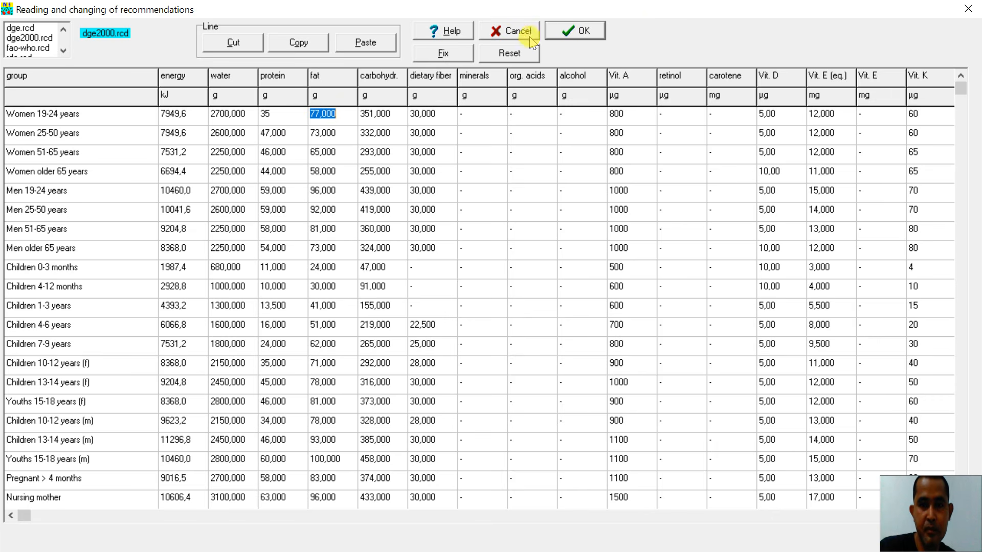
{"action": "left_click", "coordinate": [504, 31]}
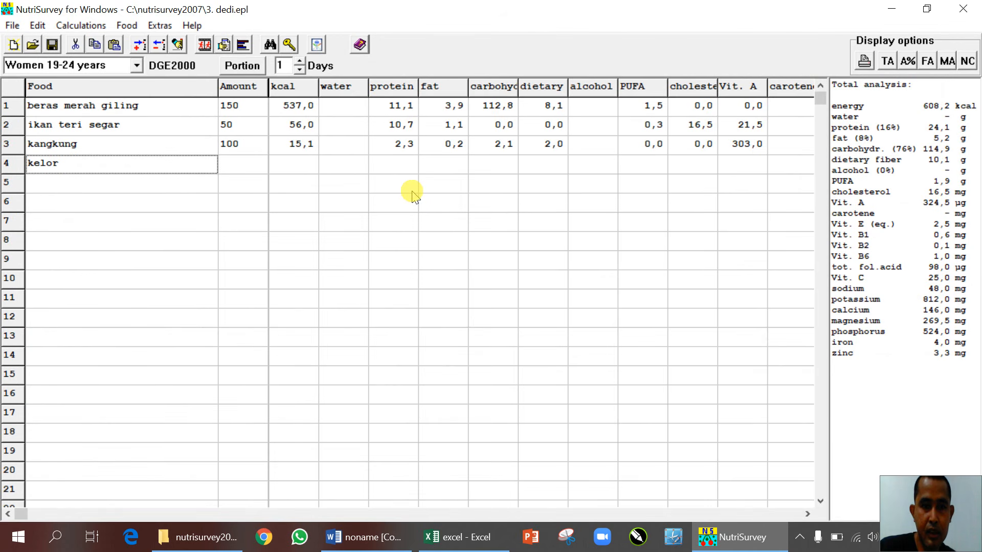
- Minimise all open program windows to show the desktop
{"action": "left_click", "coordinate": [892, 12]}
{"action": "left_click", "coordinate": [894, 13]}
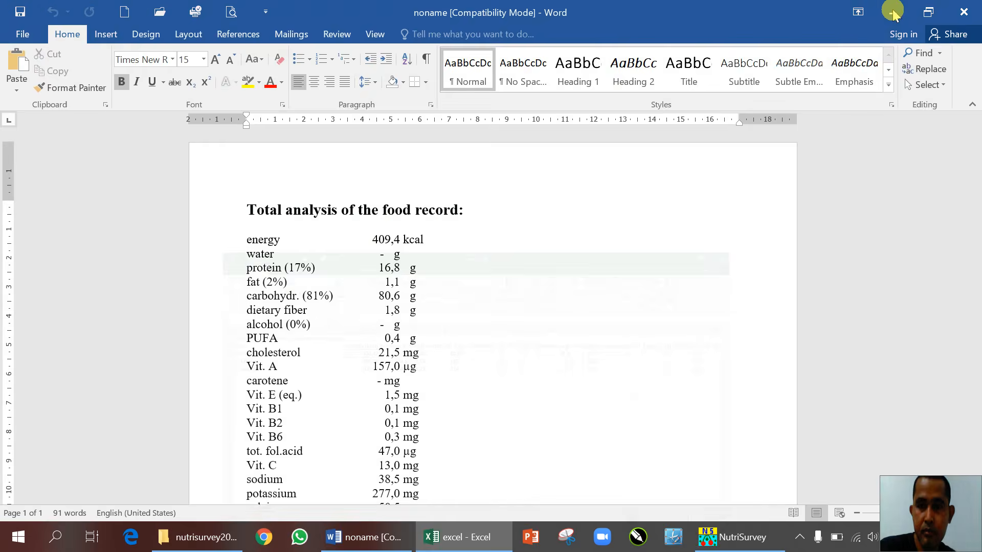
{"action": "left_click", "coordinate": [893, 12]}
{"action": "left_click", "coordinate": [892, 12]}
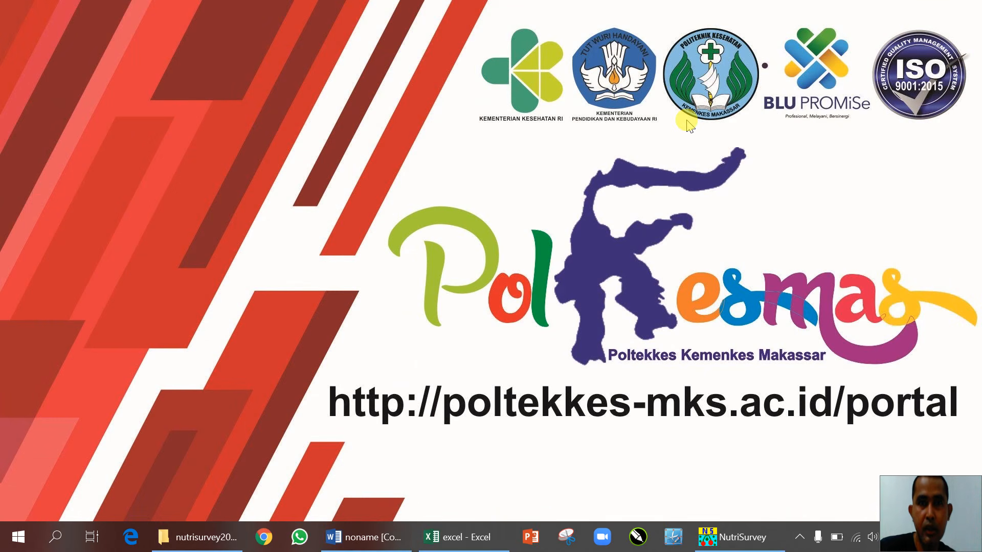